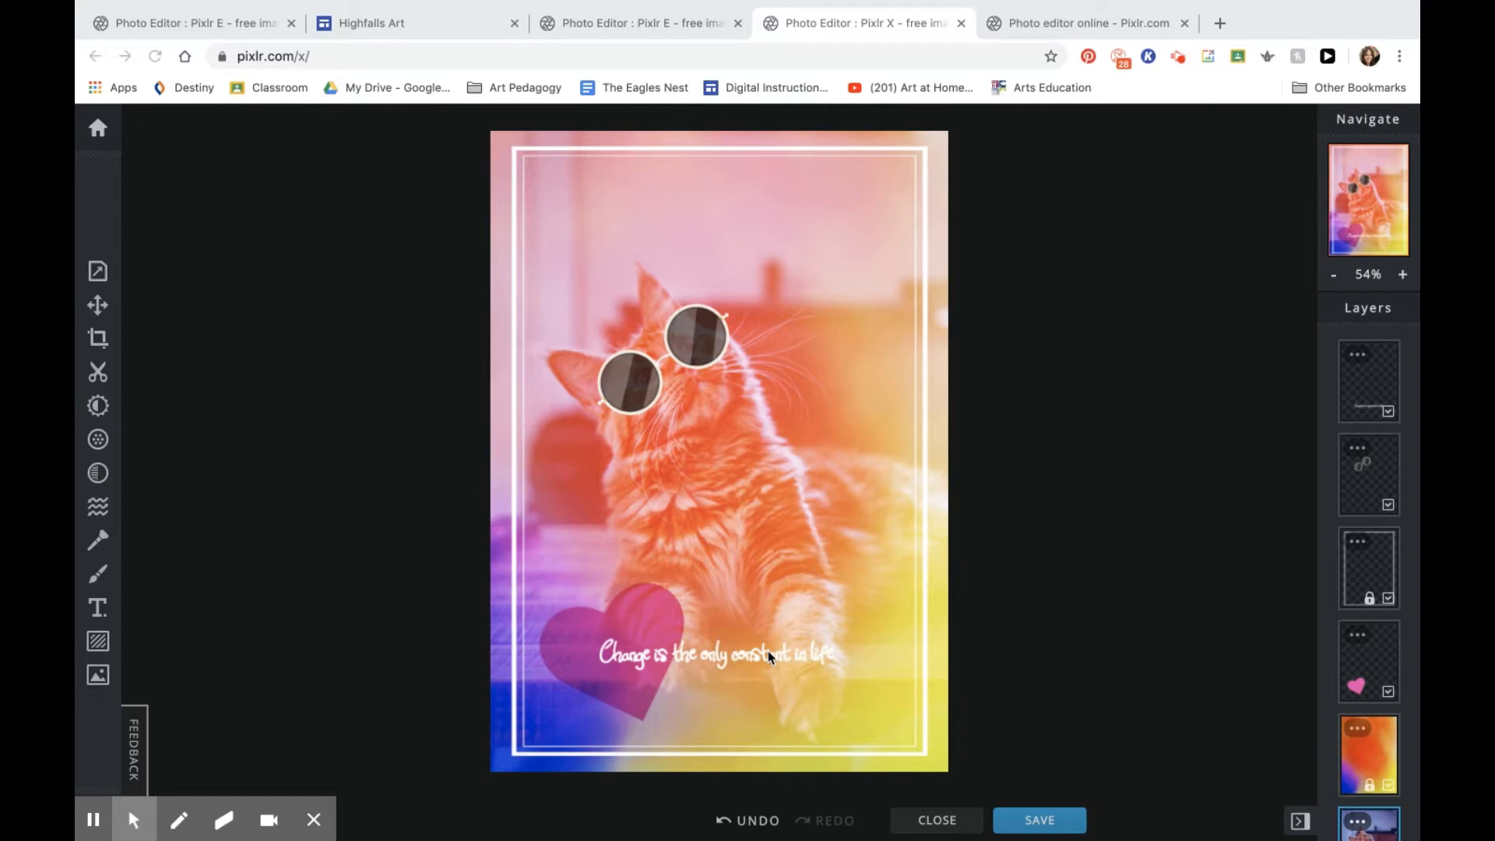
Switch to the pixlr.com home page and launch the Pixlr X editor
left_click(1057, 33)
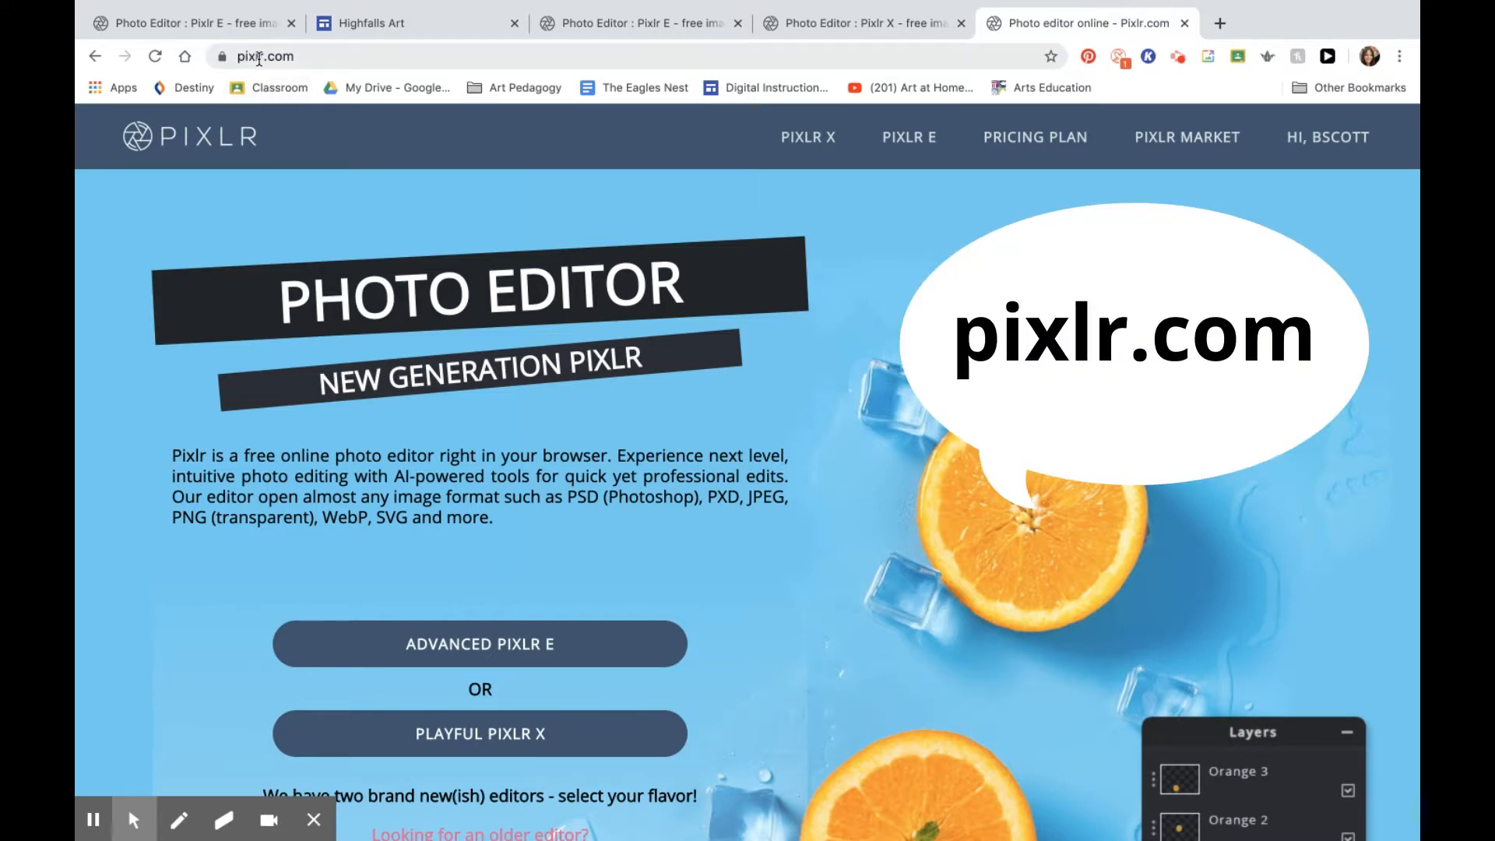
scroll(469, 481, "down", 3)
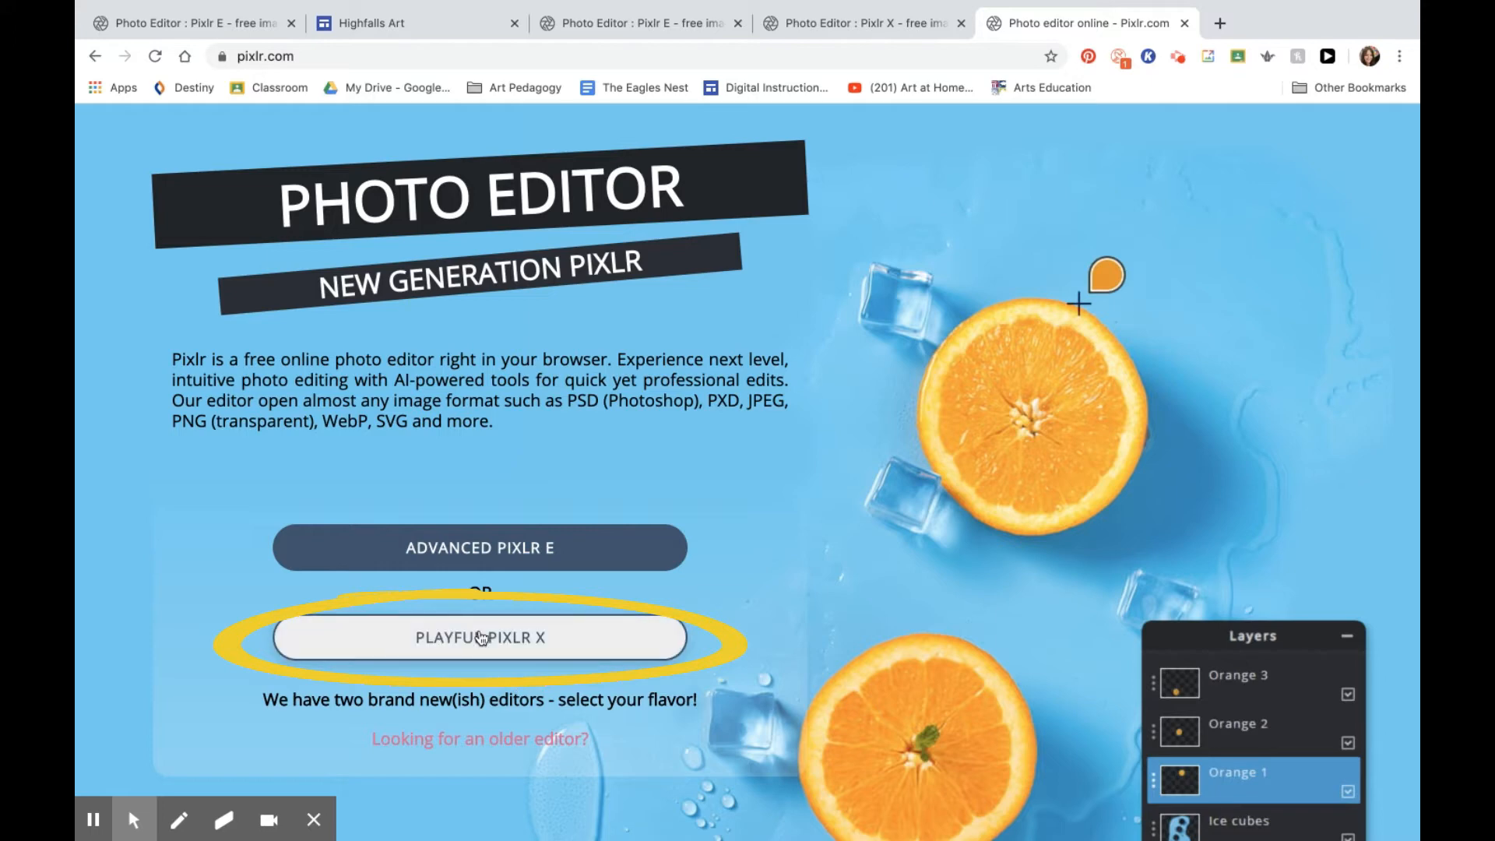
left_click(451, 640)
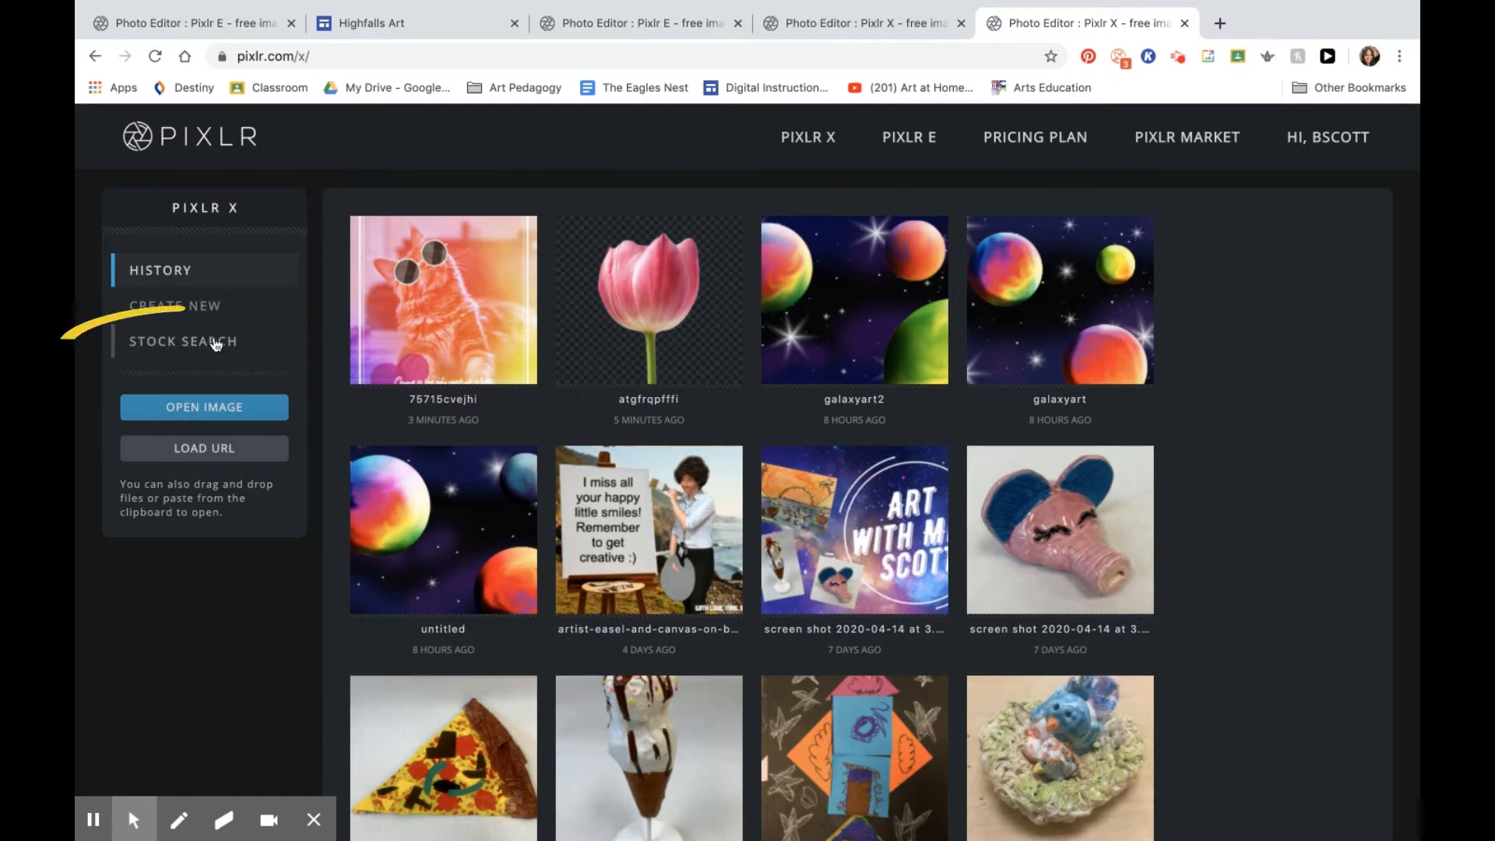
Search the stock image library for "landscape"
left_click(183, 344)
double_click(435, 269)
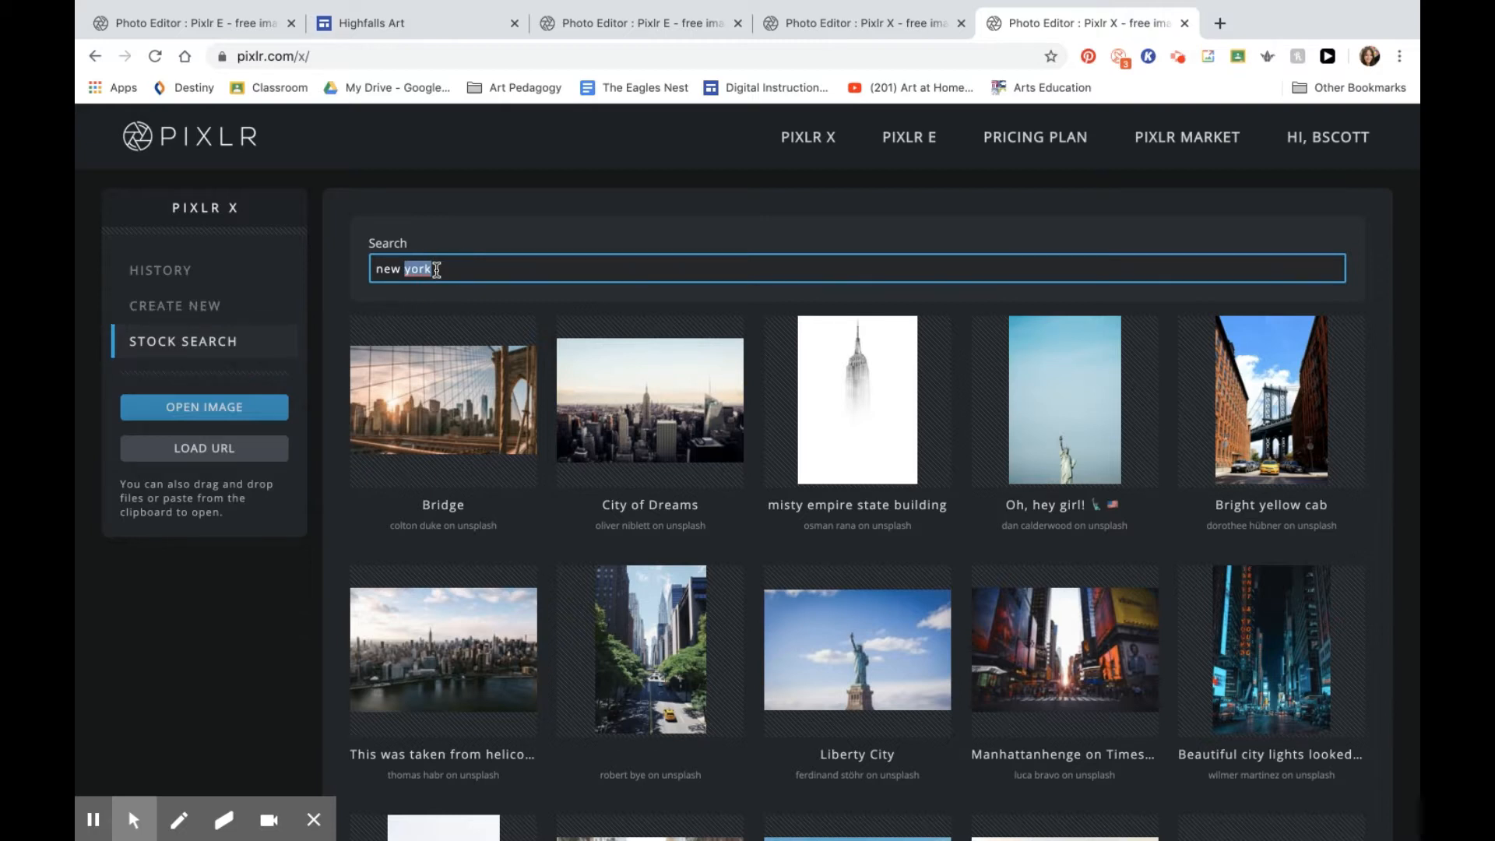
triple_click(458, 269)
type("landc")
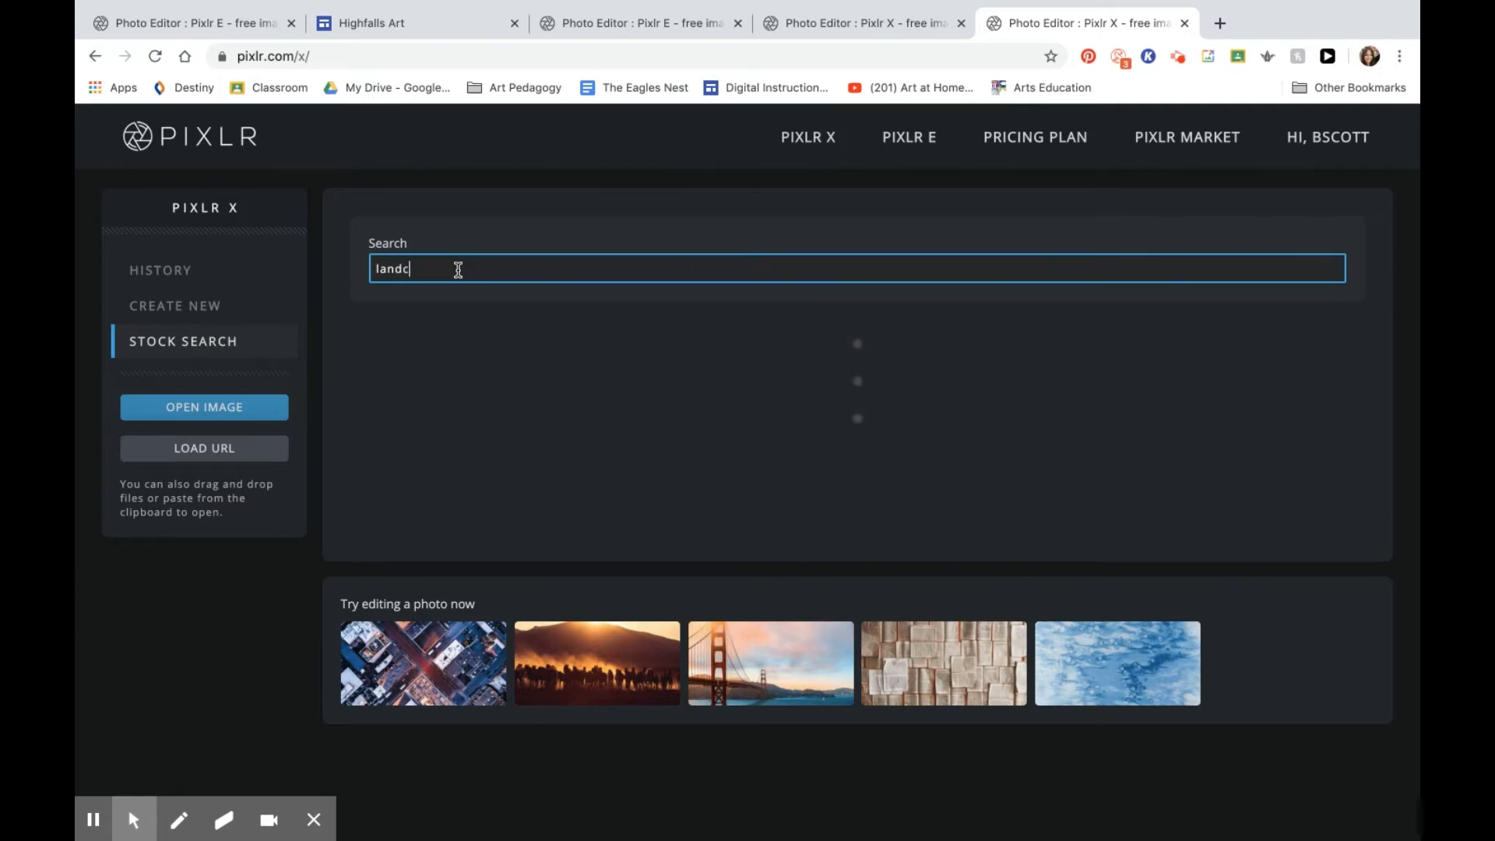
key("BackSpace")
type("scape")
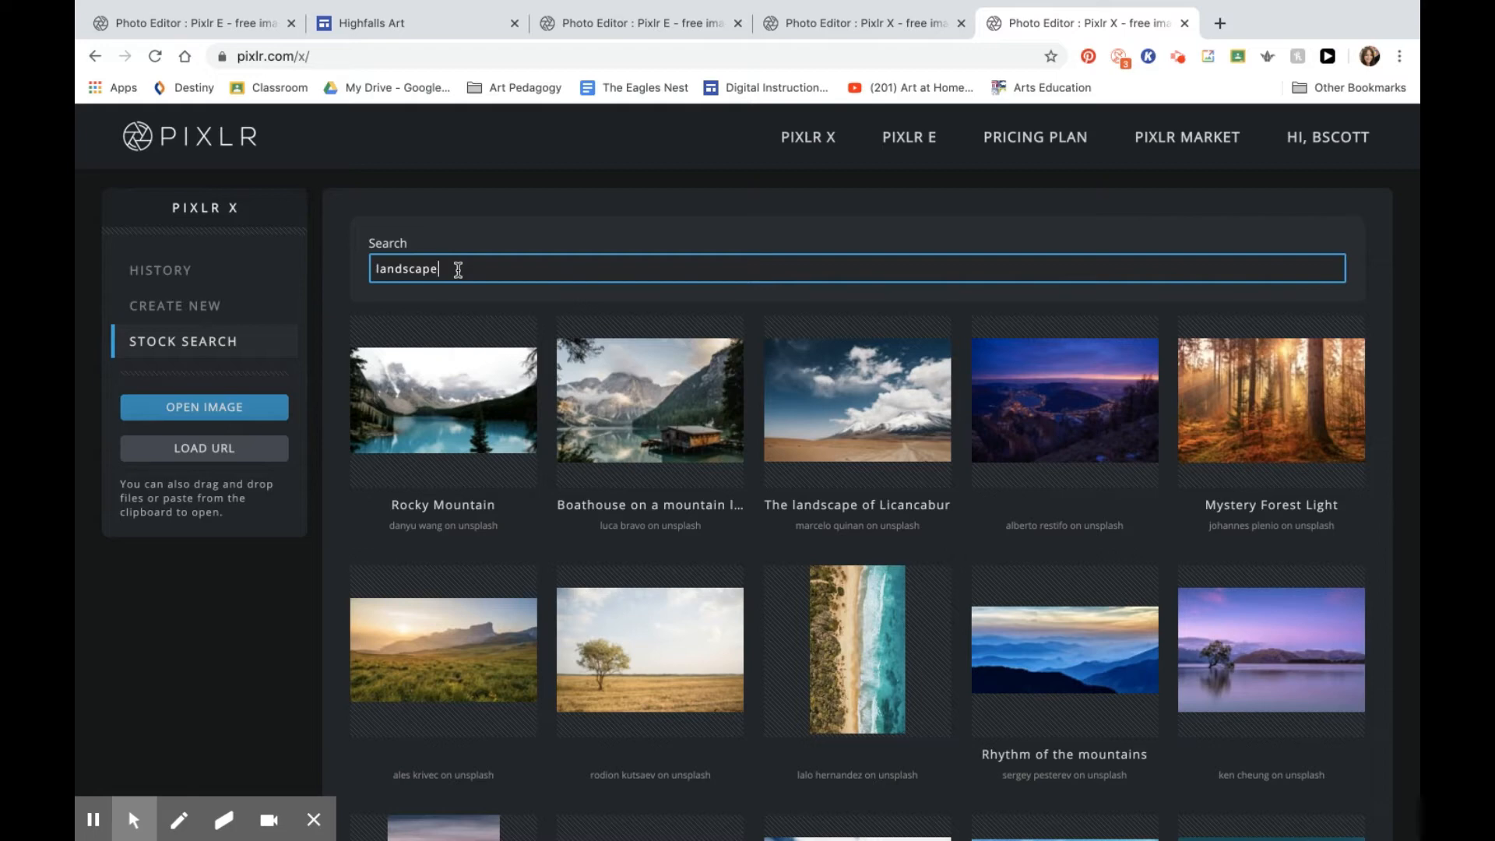
Open the stock photo of a lone tree under a cloudy blue sky, pre-resized to Full HD at 1920 x 1277
scroll(705, 545, "down", 7)
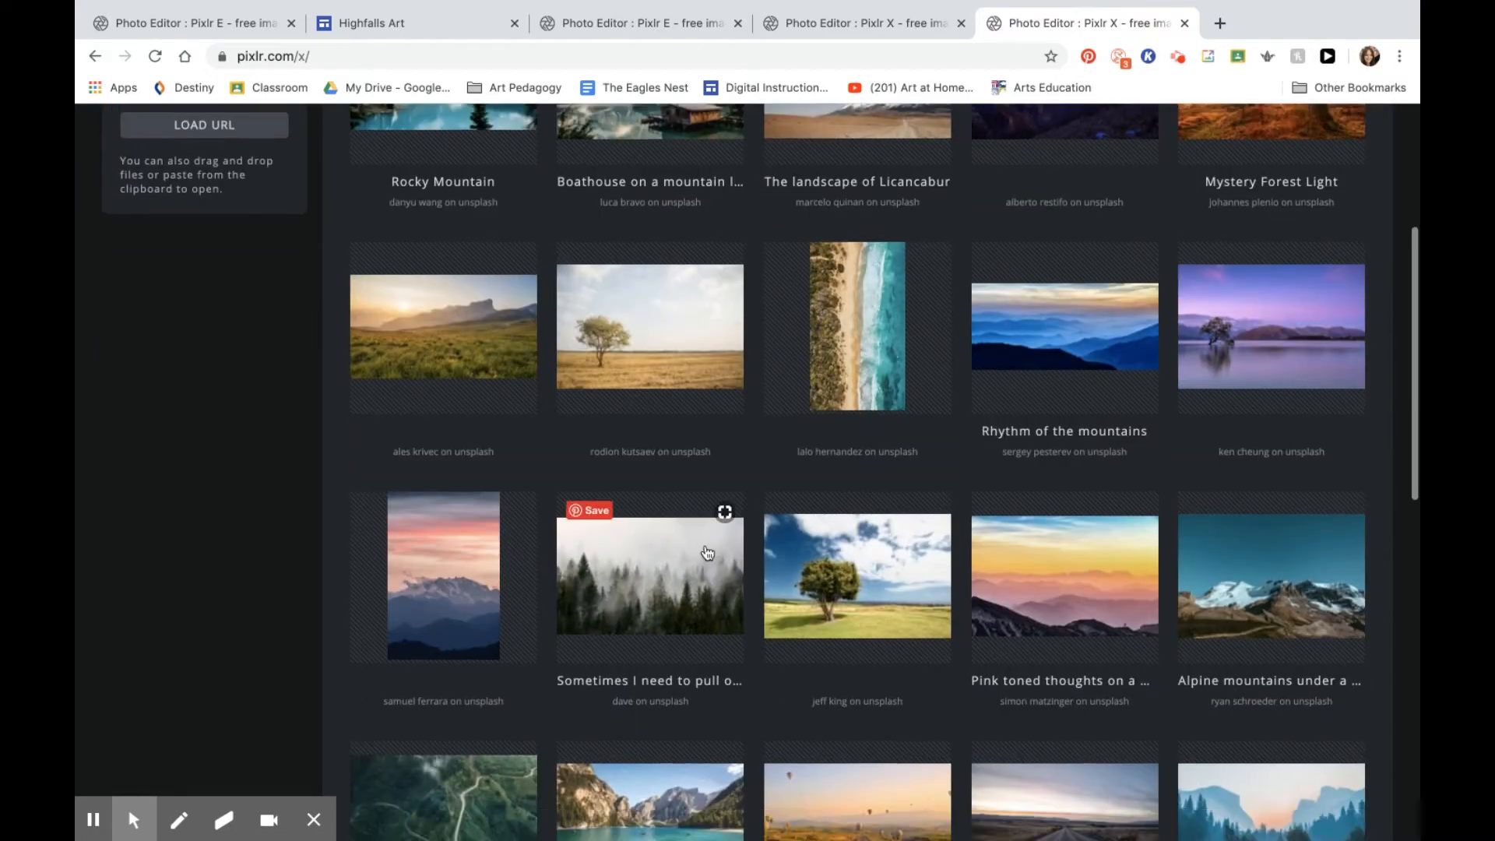
scroll(707, 549, "down", 1)
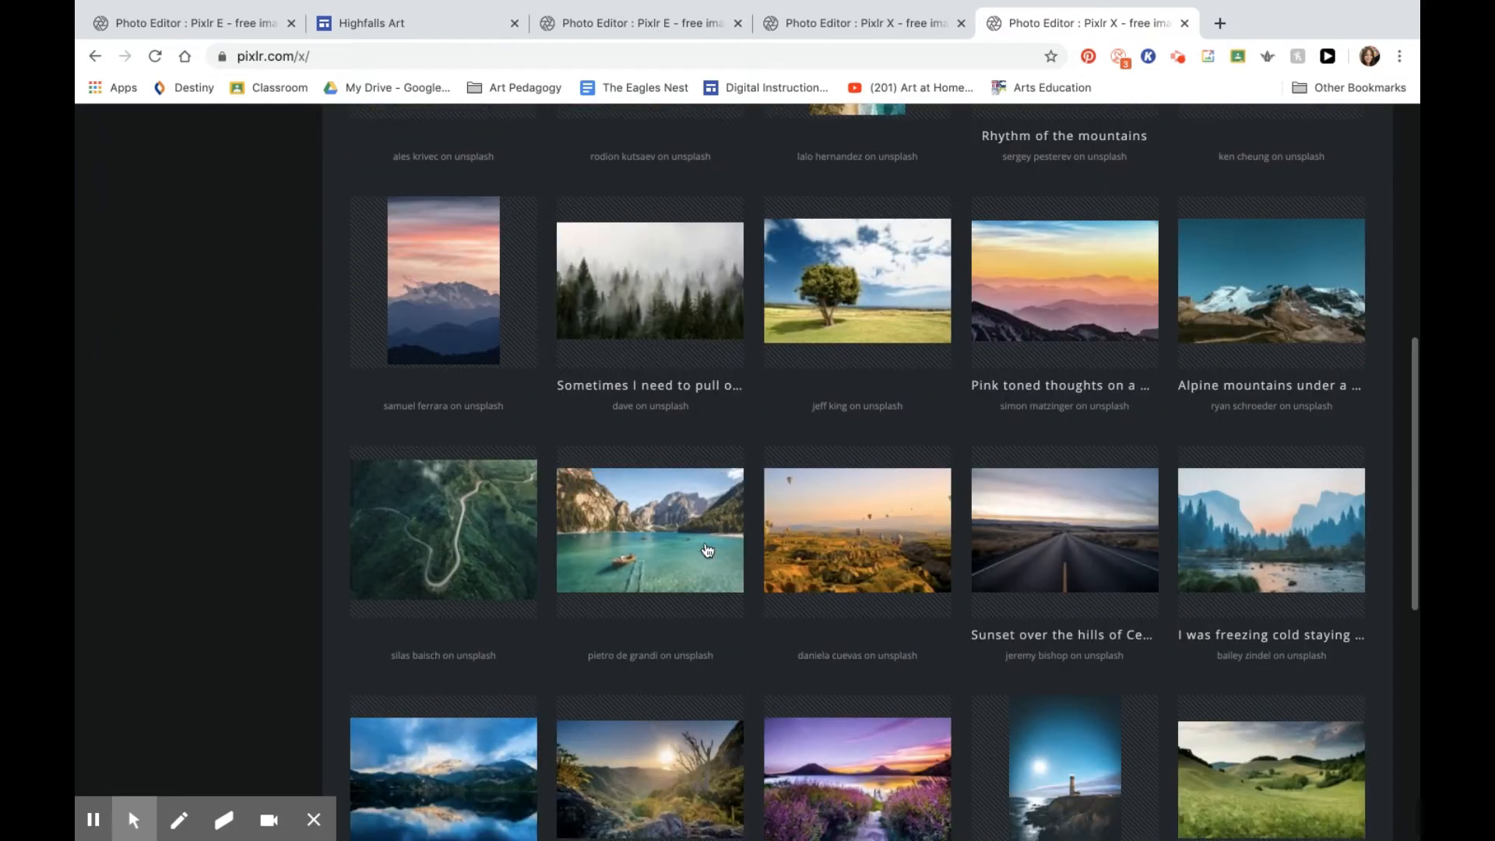
scroll(707, 550, "down", 3)
scroll(706, 549, "up", 5)
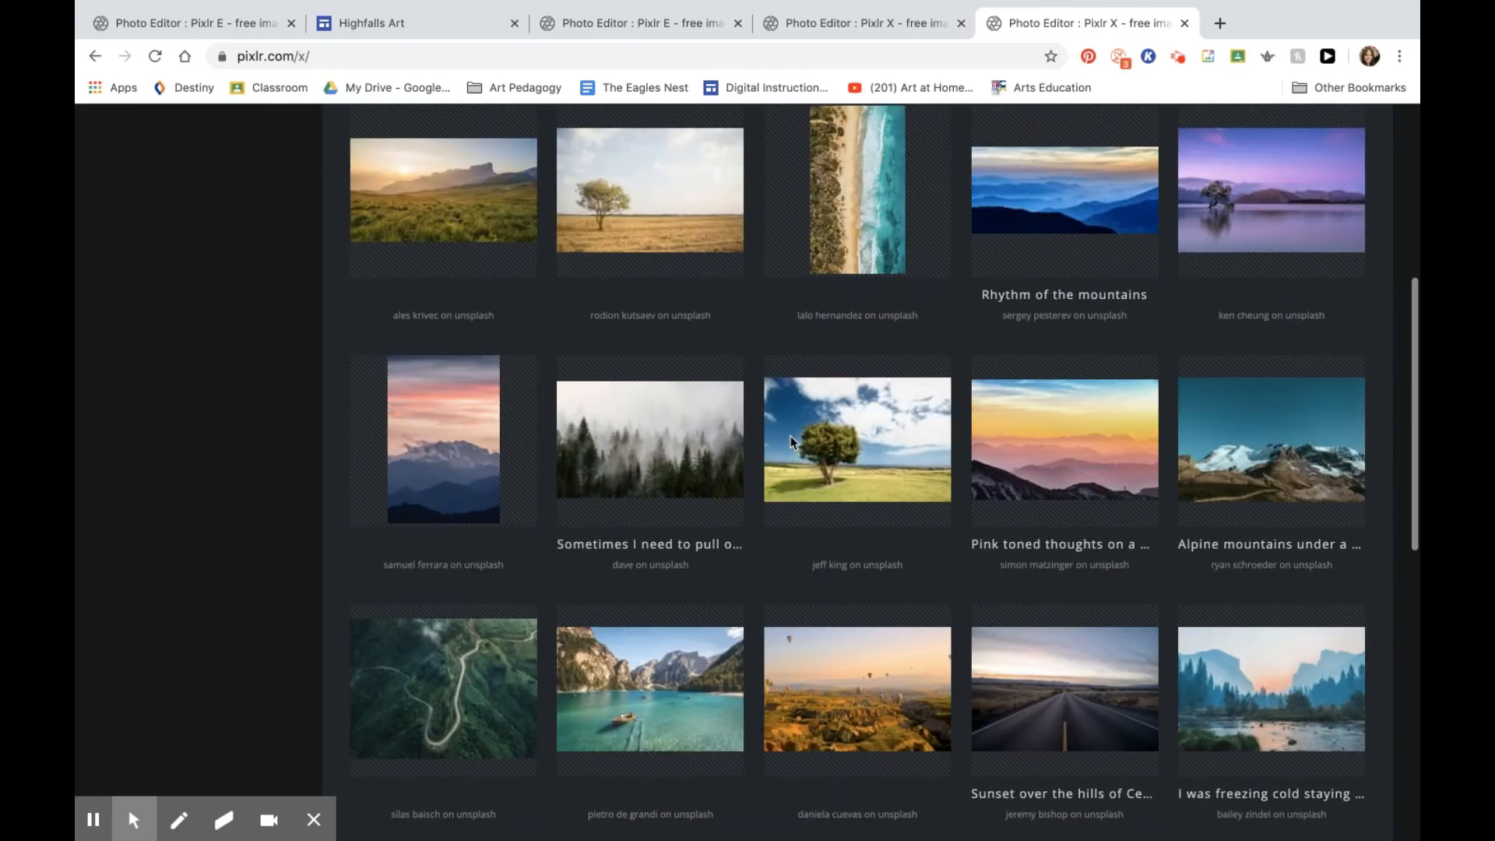
left_click(862, 475)
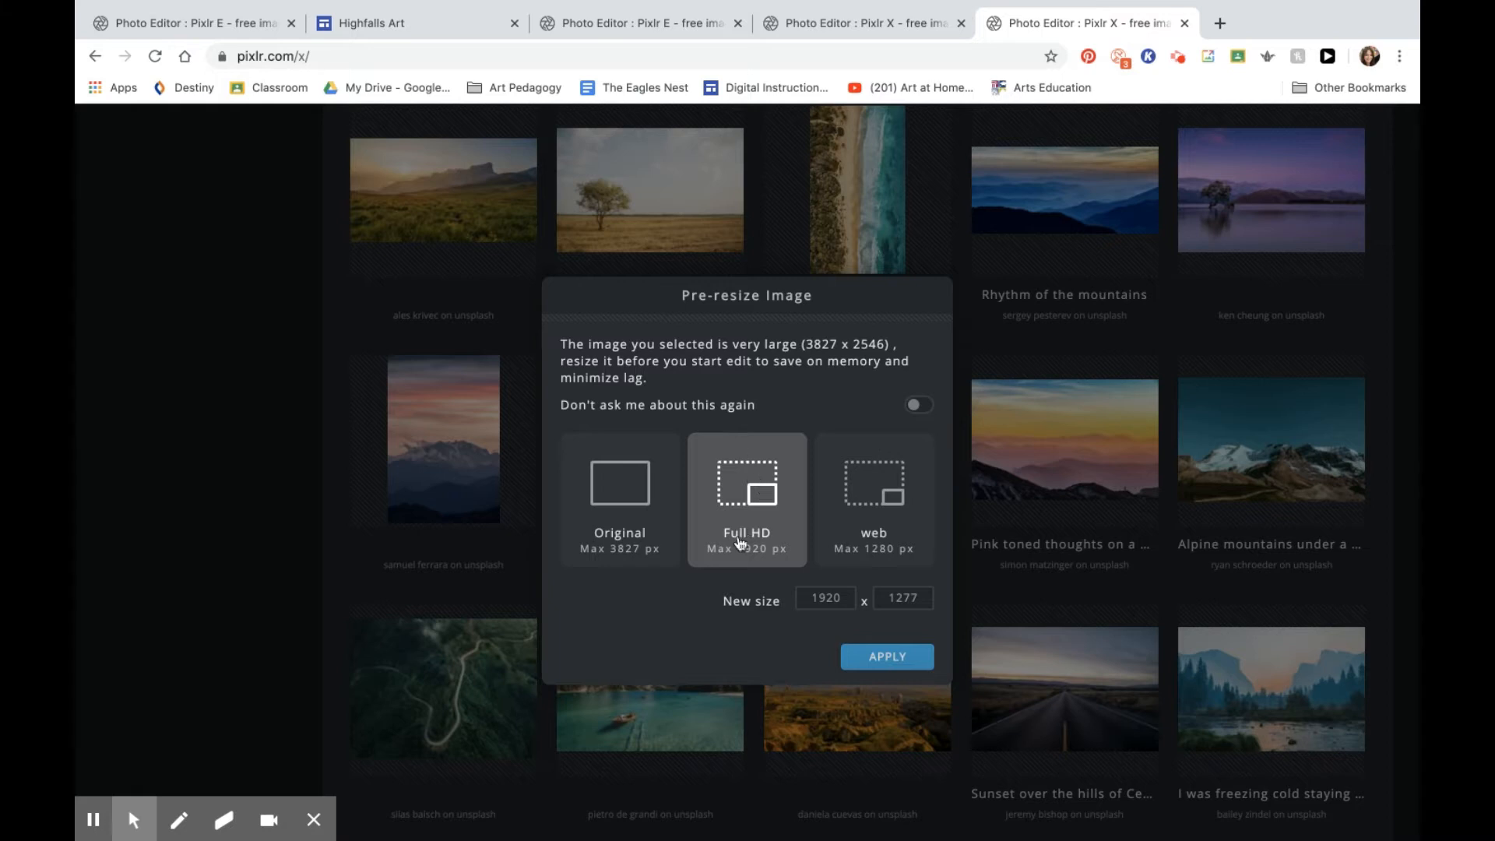
left_click(893, 658)
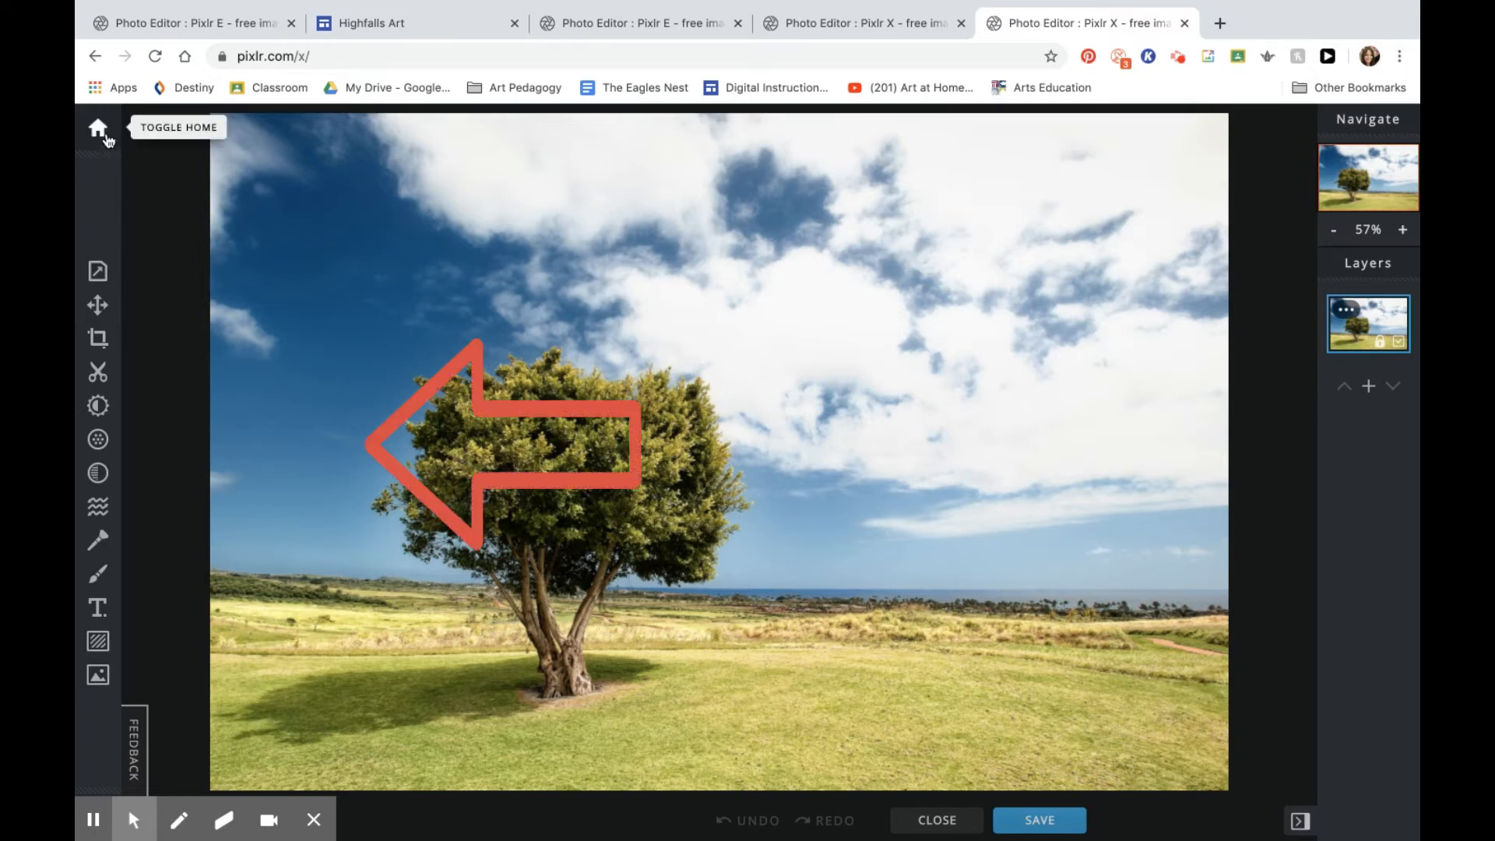
Examine the Properties, Filter, Effect, Liquify, Retouch, Add element and Add image options available for the tree photo
left_click(100, 279)
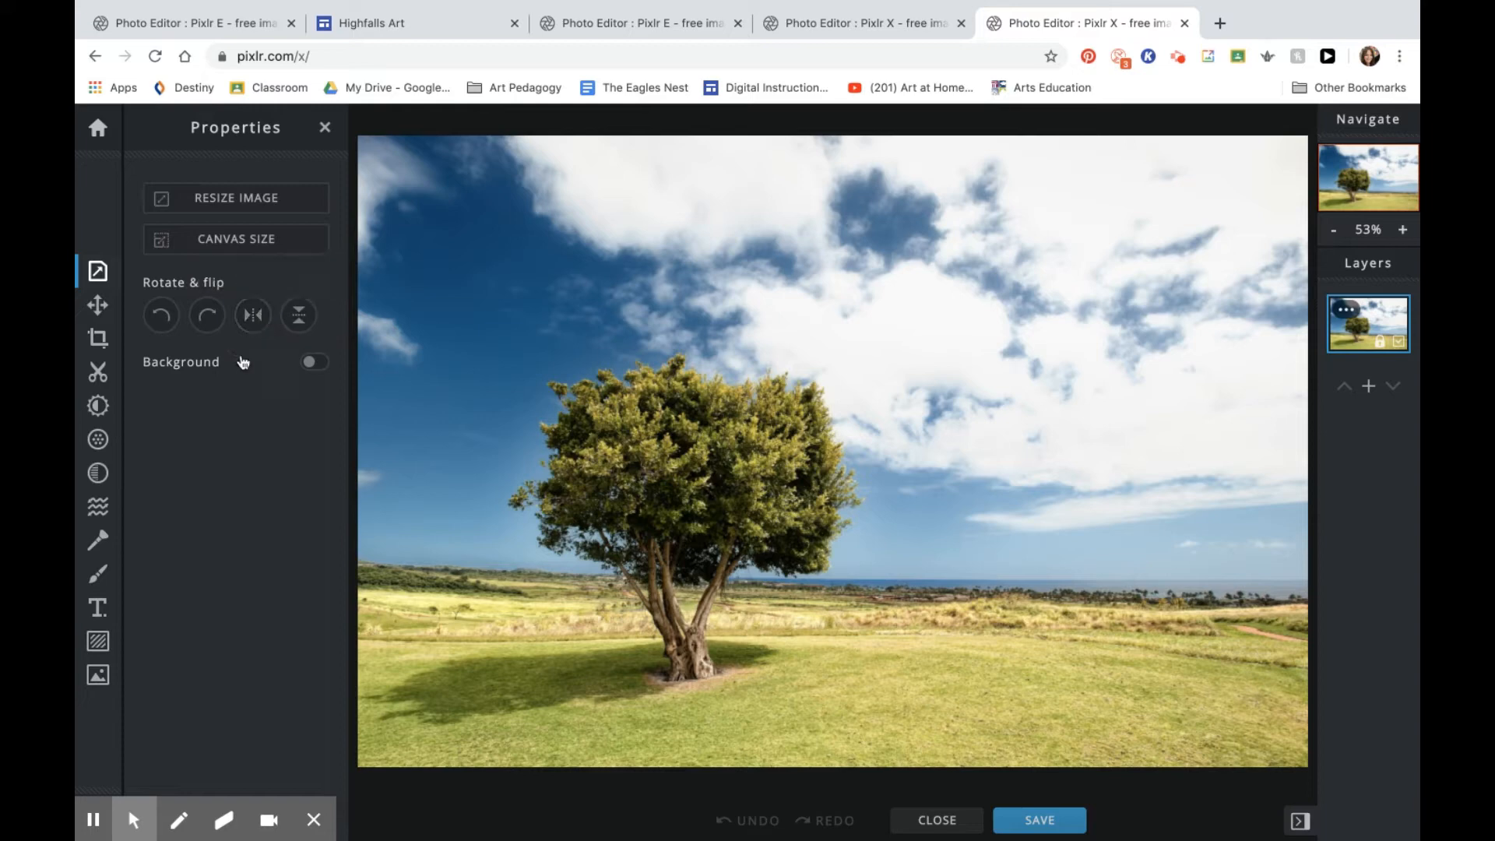
left_click(325, 129)
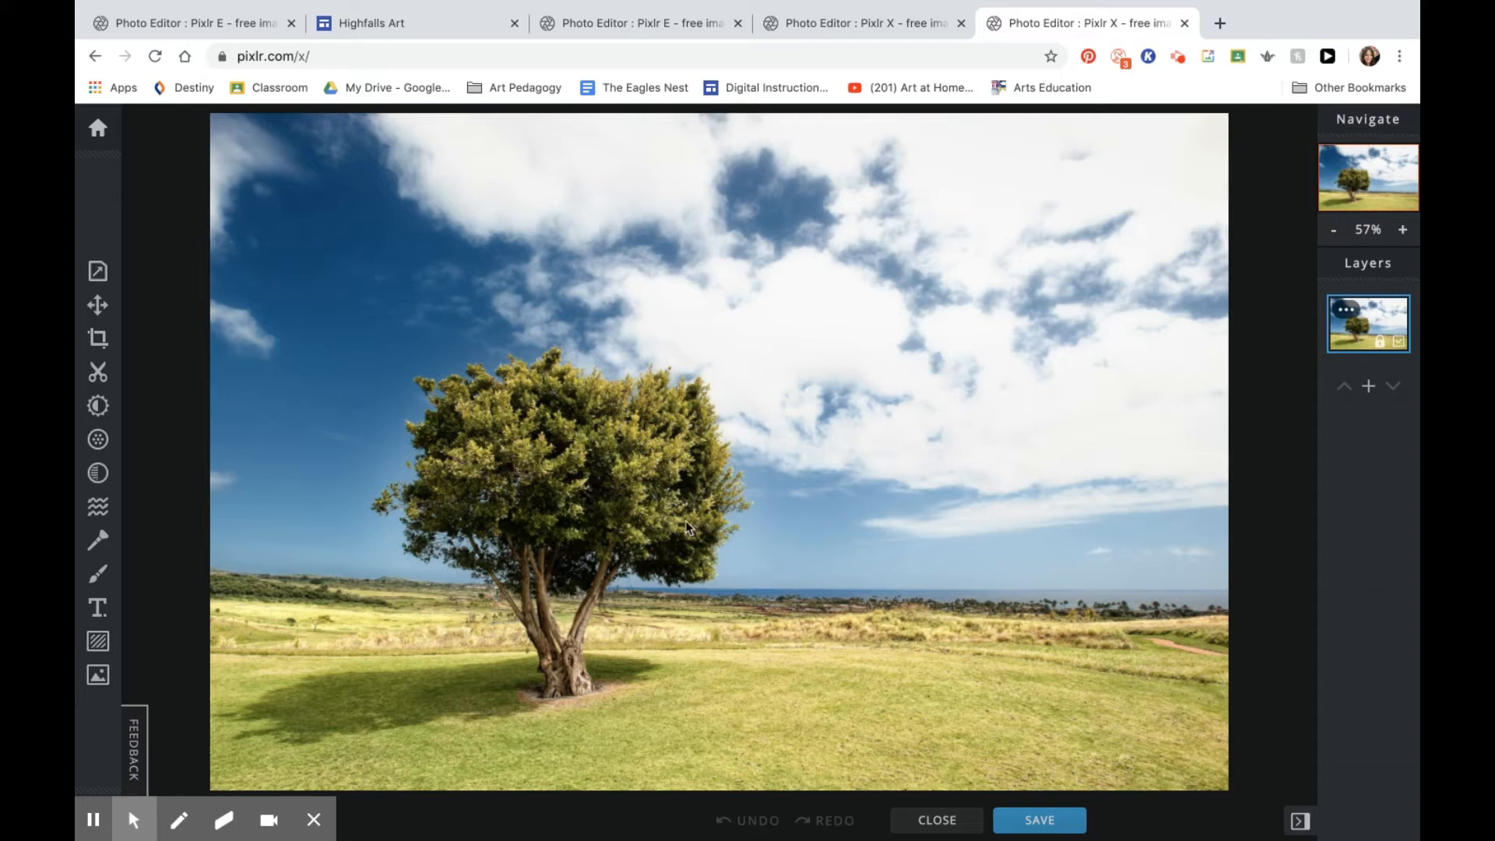
left_click(99, 440)
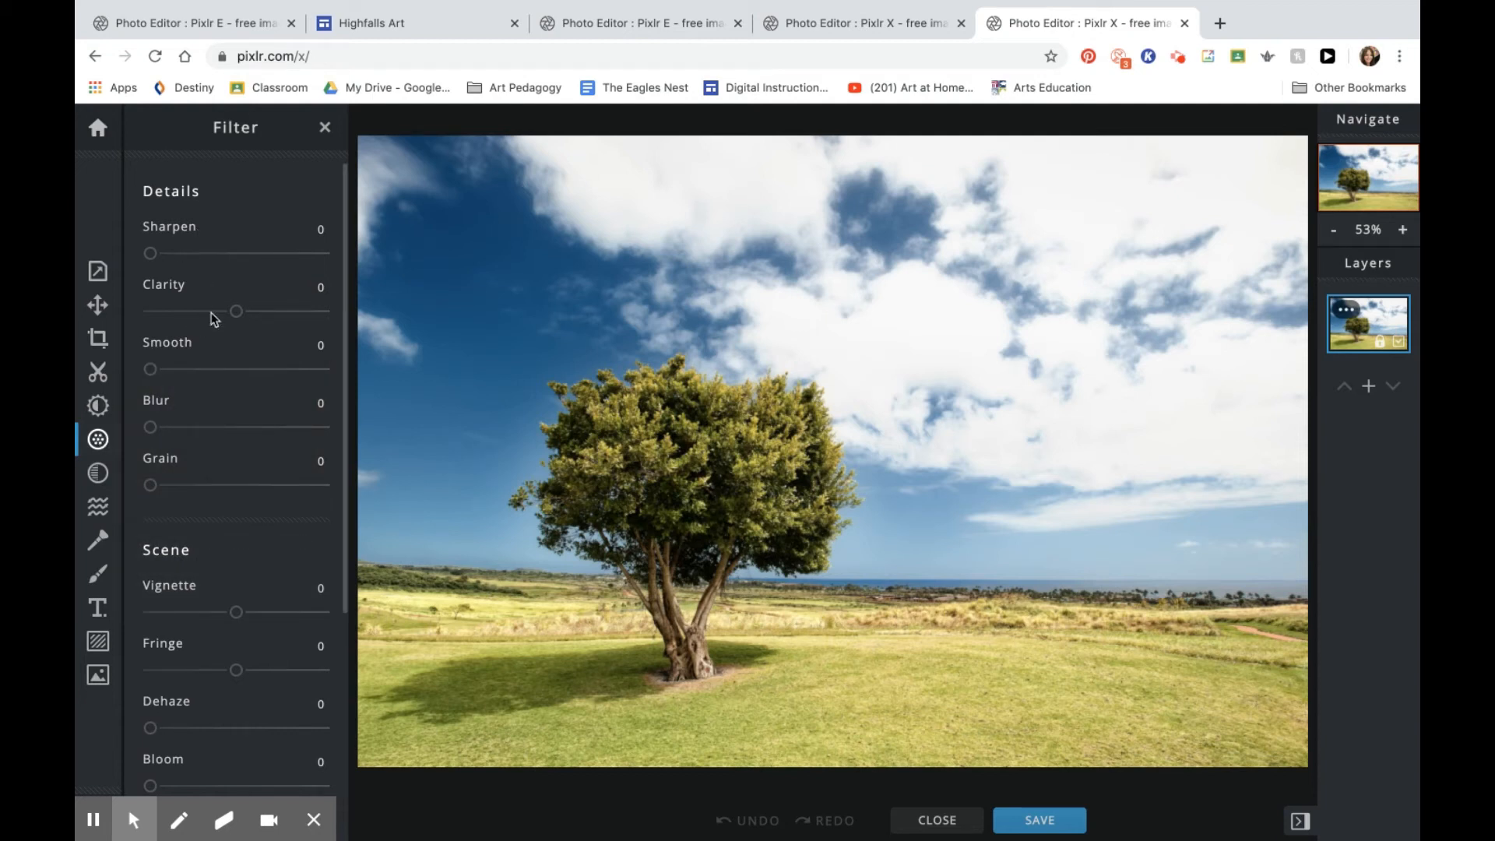
scroll(247, 576, "down", 3)
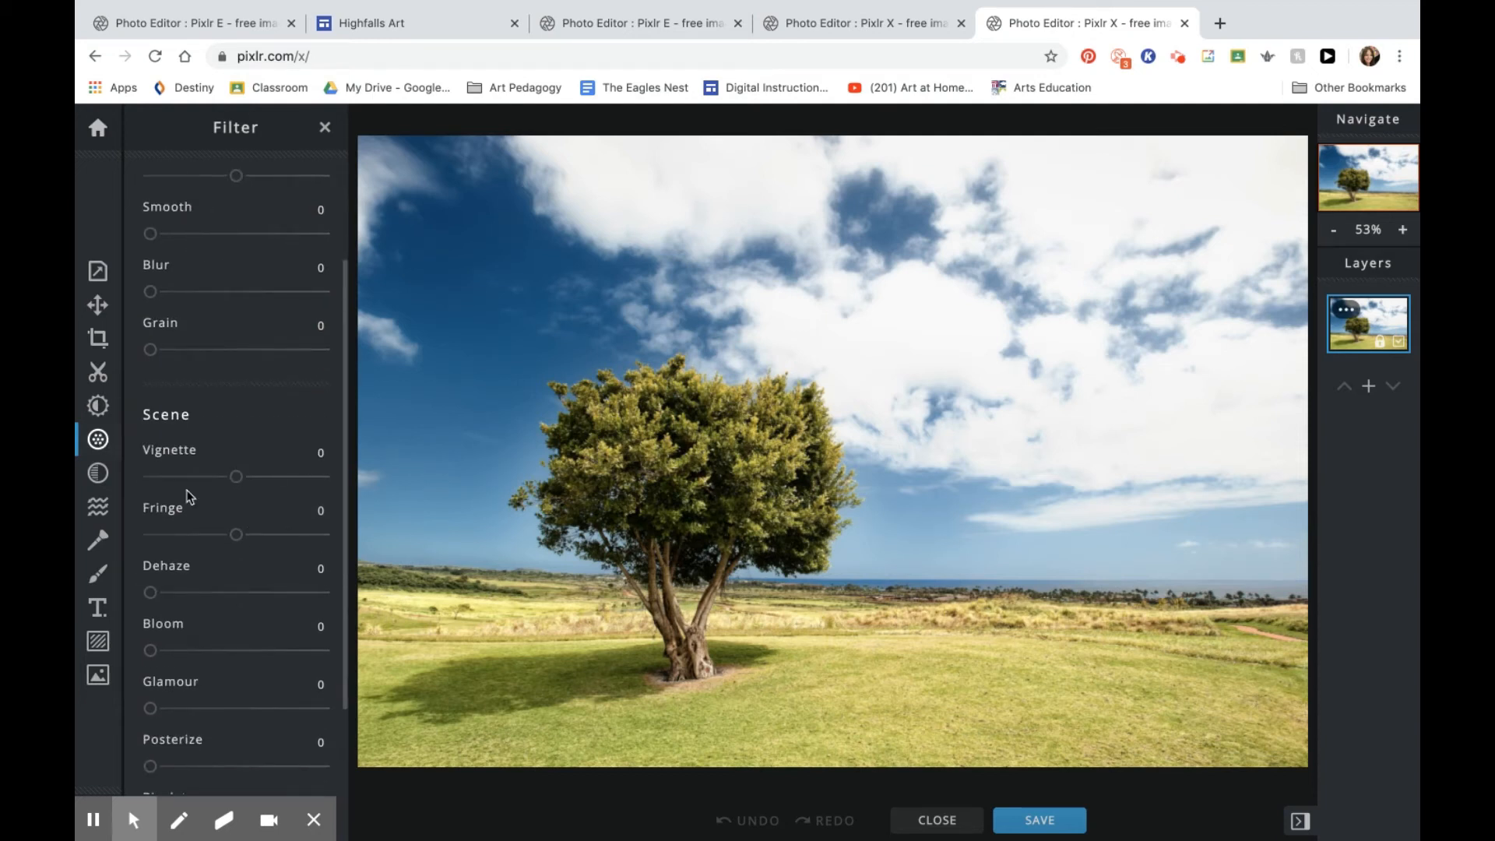
left_click(98, 472)
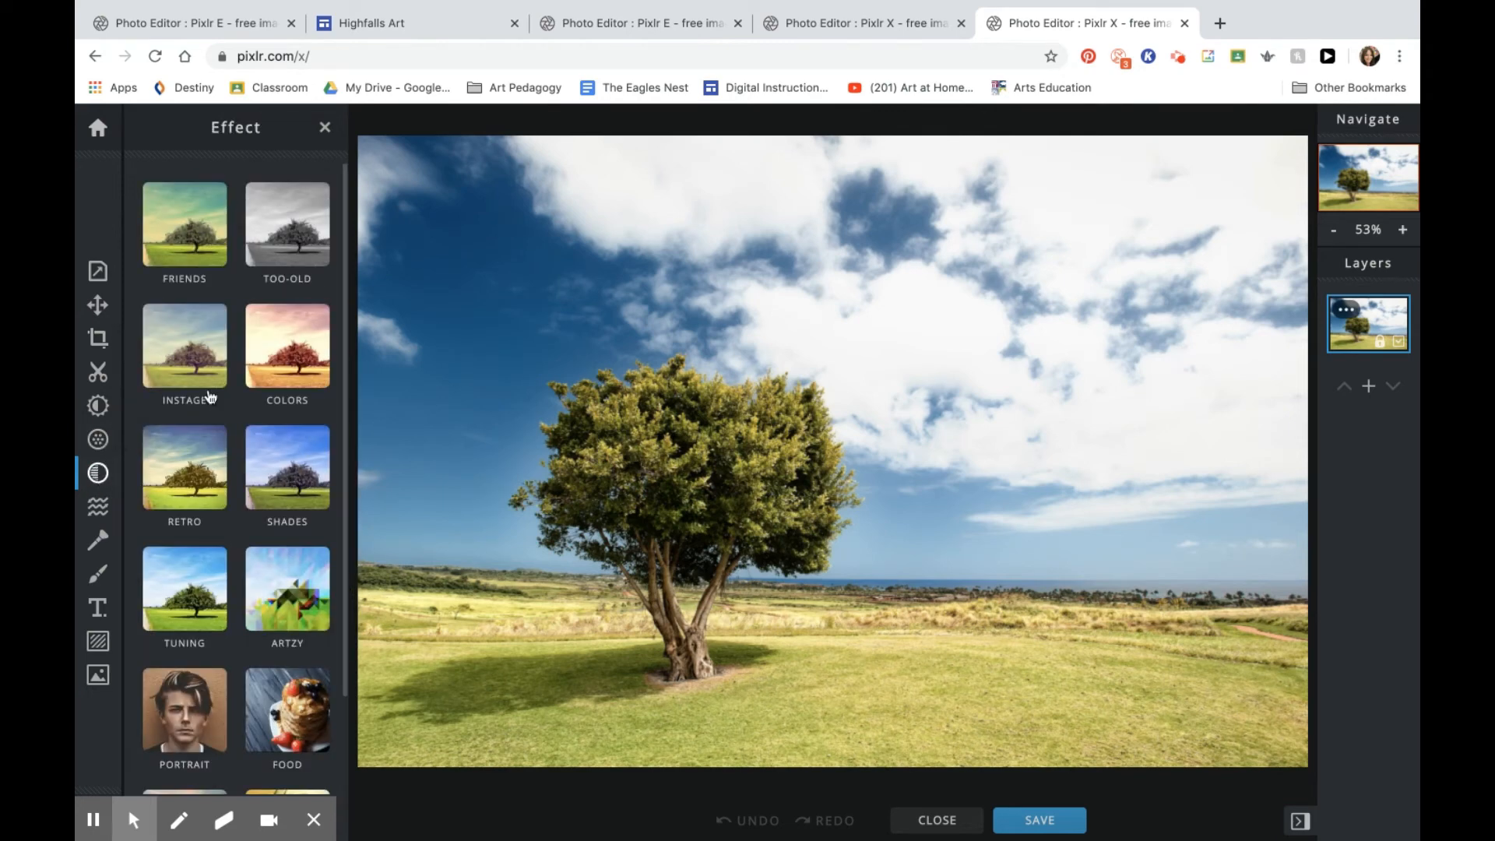
scroll(279, 388, "down", 2)
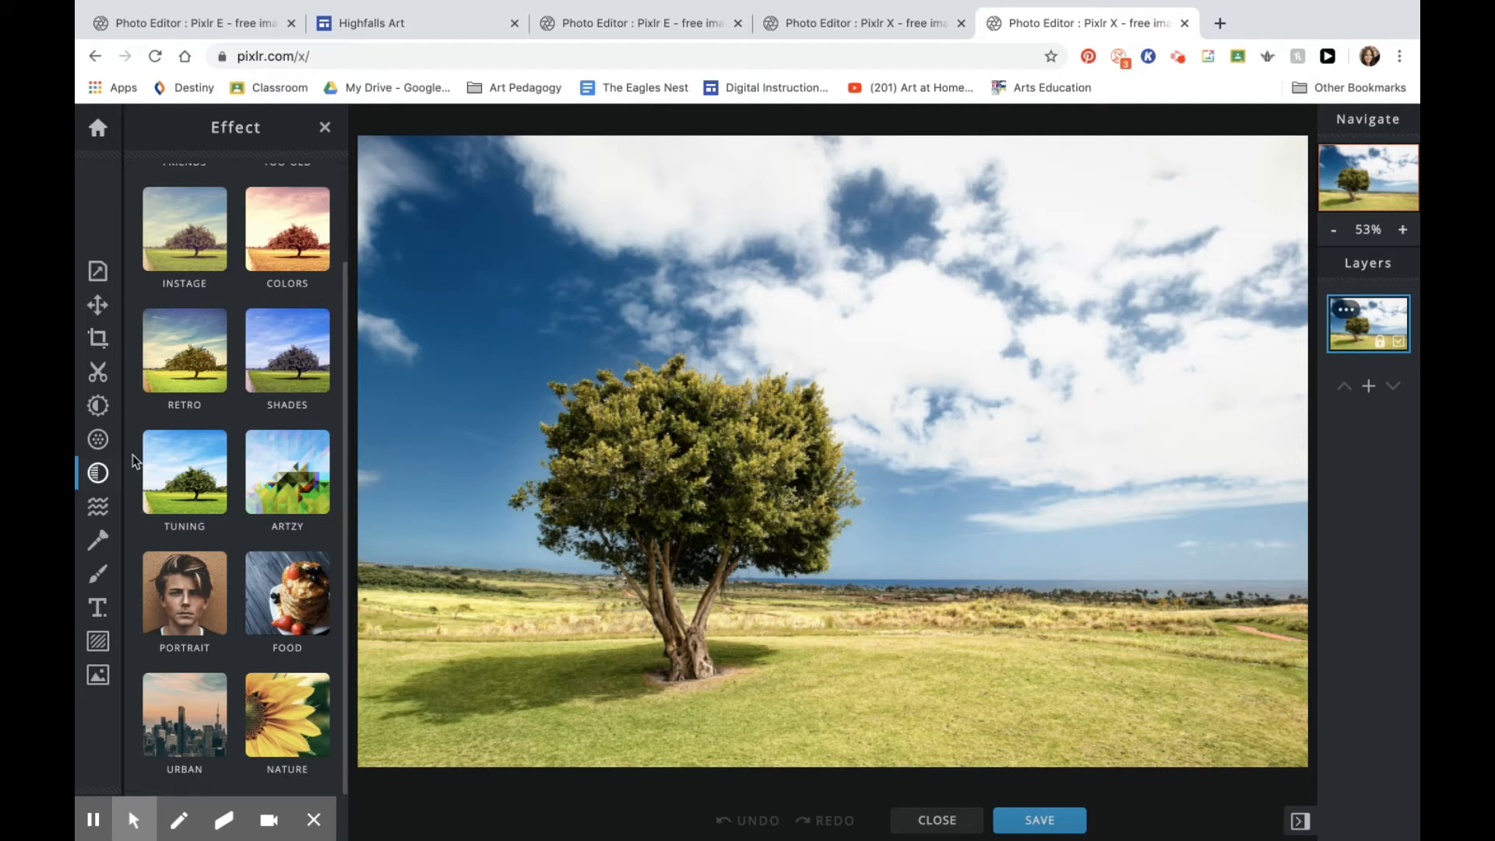
left_click(98, 509)
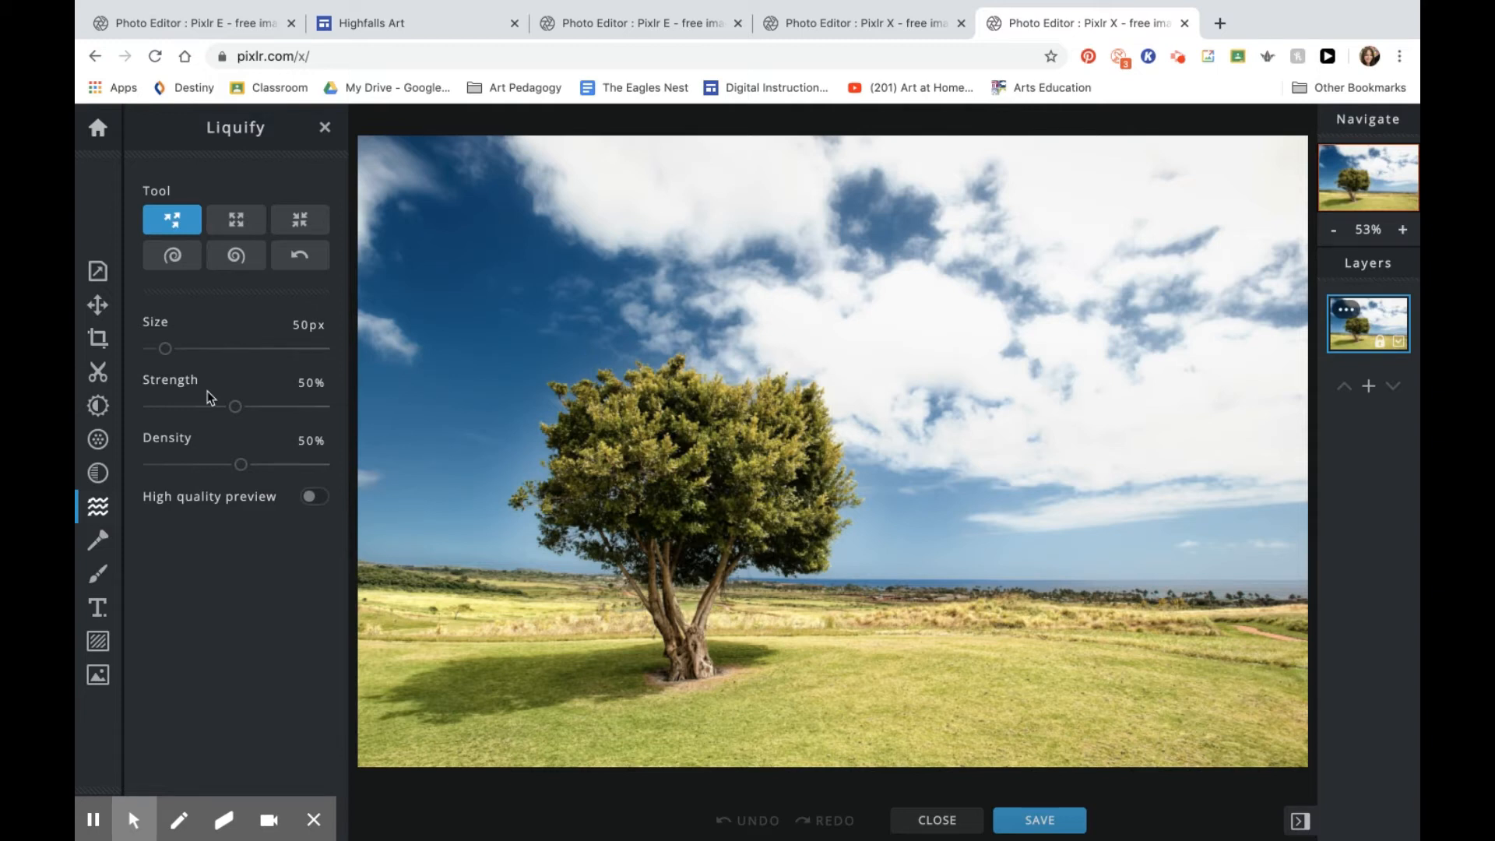
left_click(101, 549)
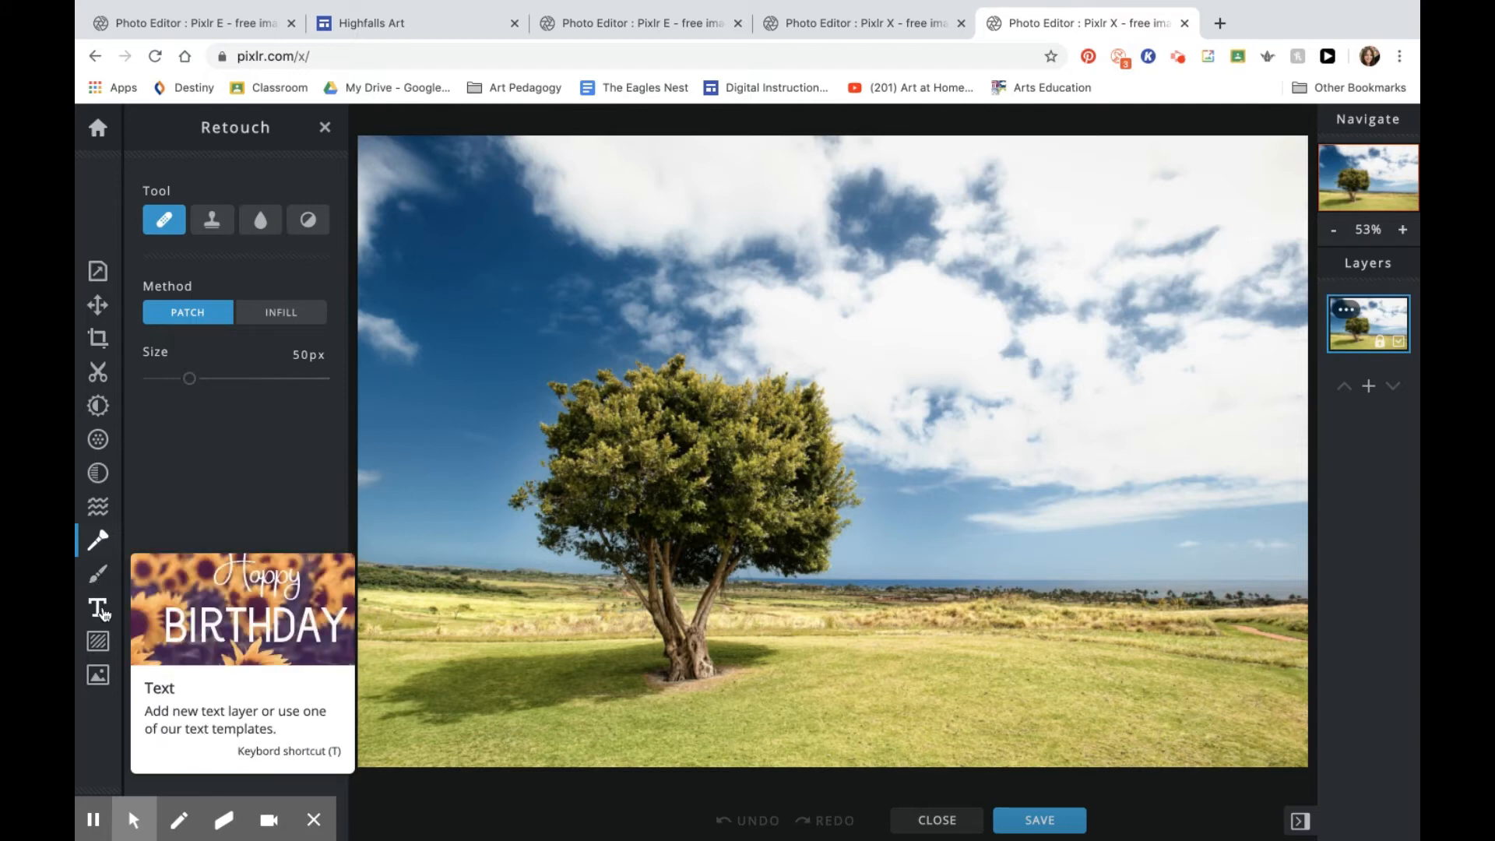
left_click(101, 648)
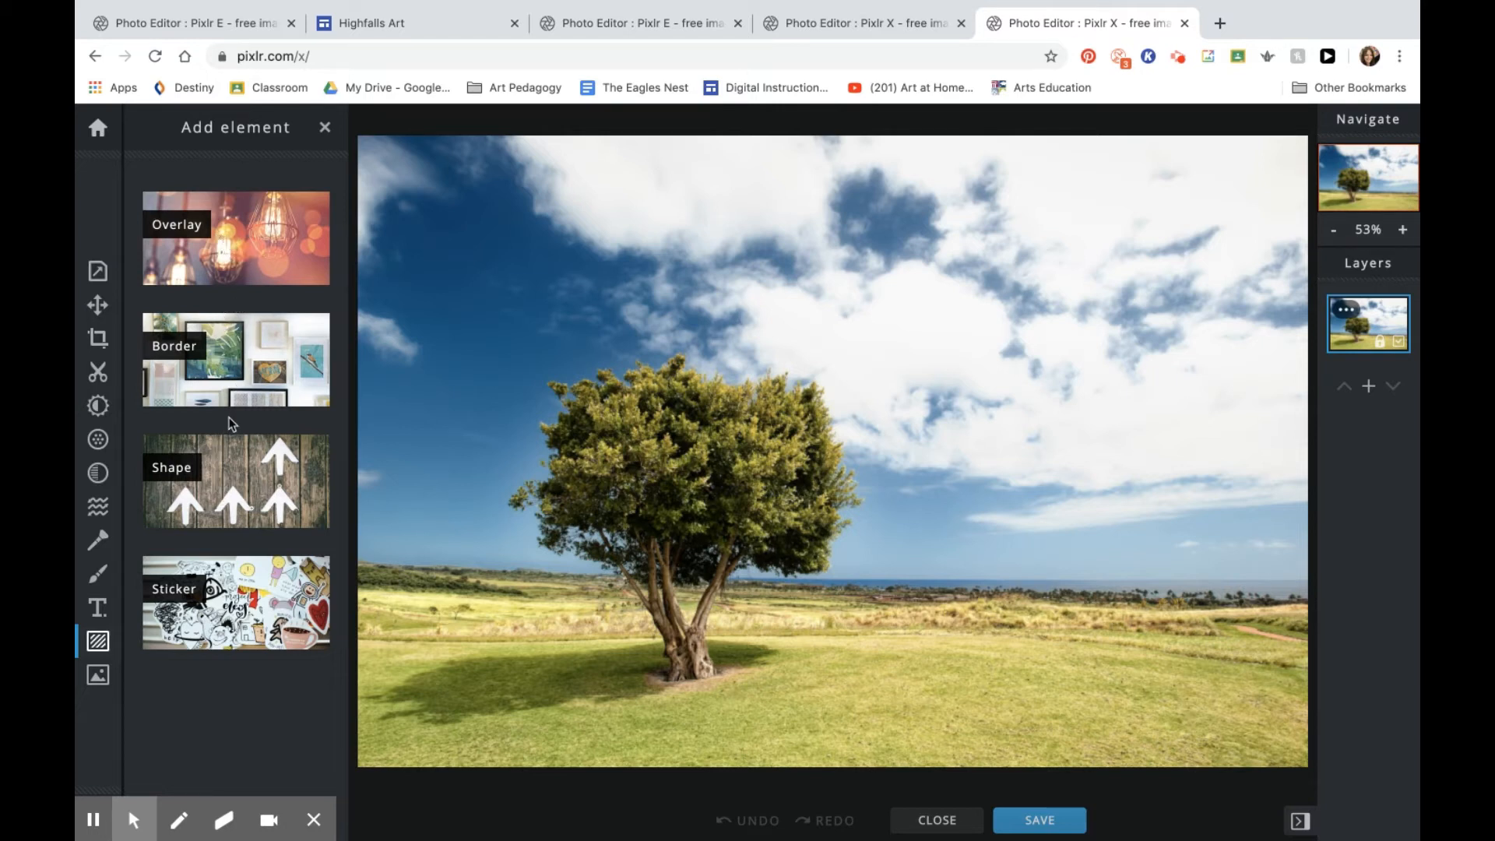
left_click(99, 676)
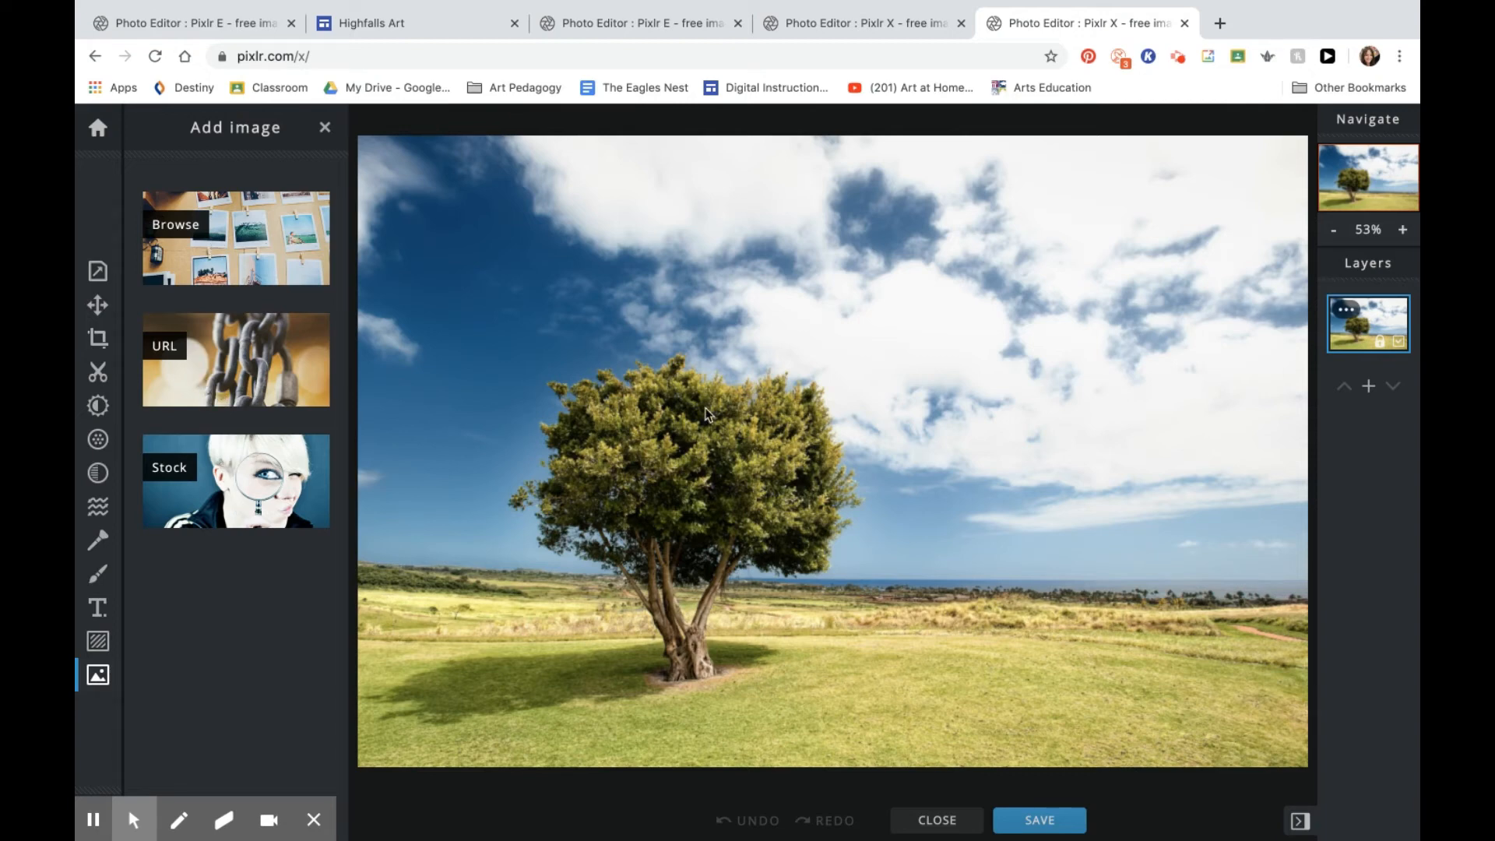
left_click(324, 126)
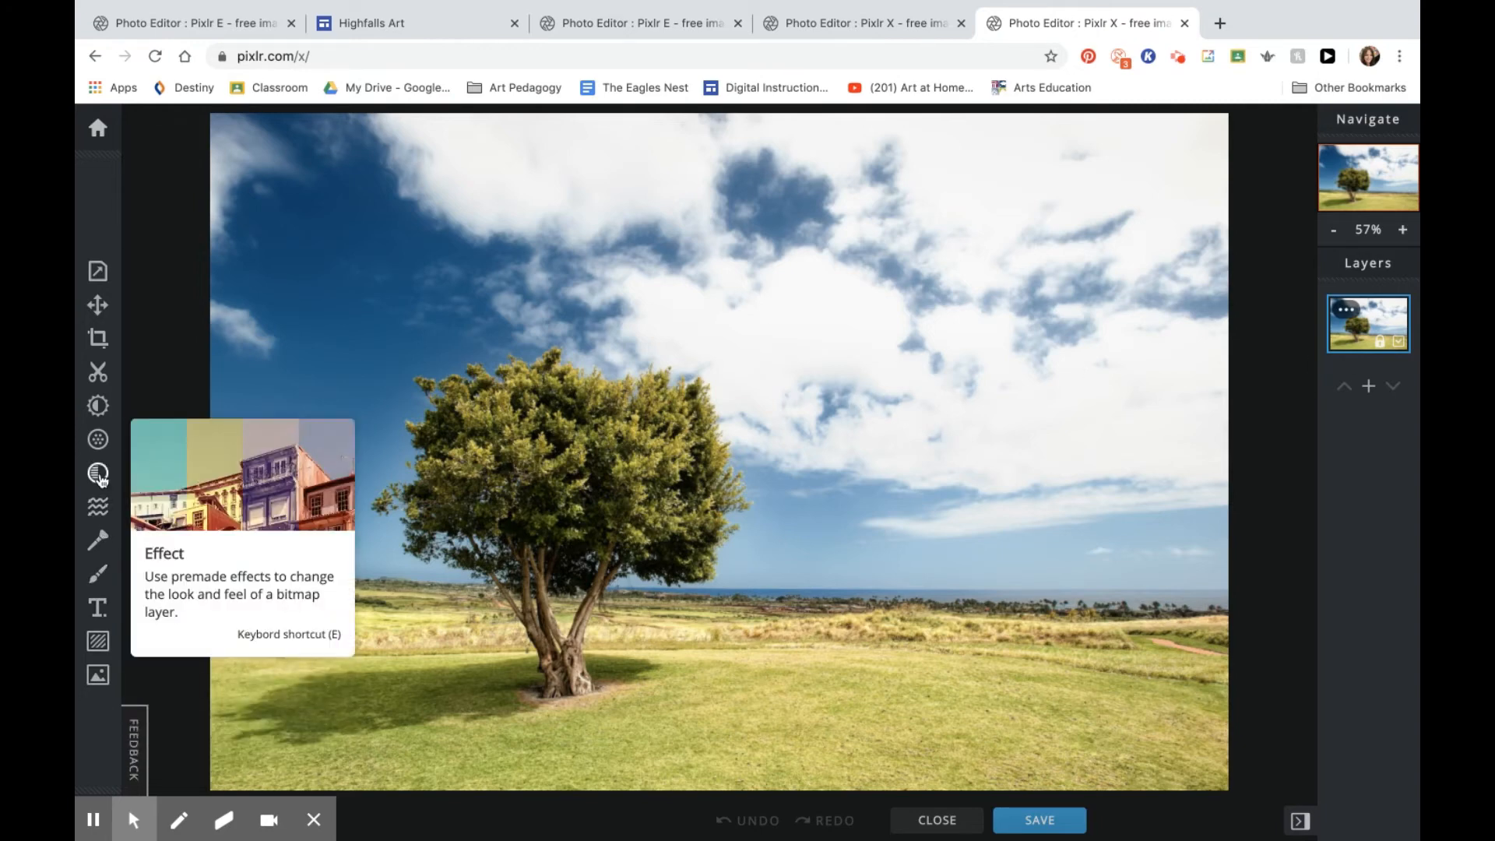
Browse the overlay categories and look through the Rainbow Sparks overlays
left_click(98, 642)
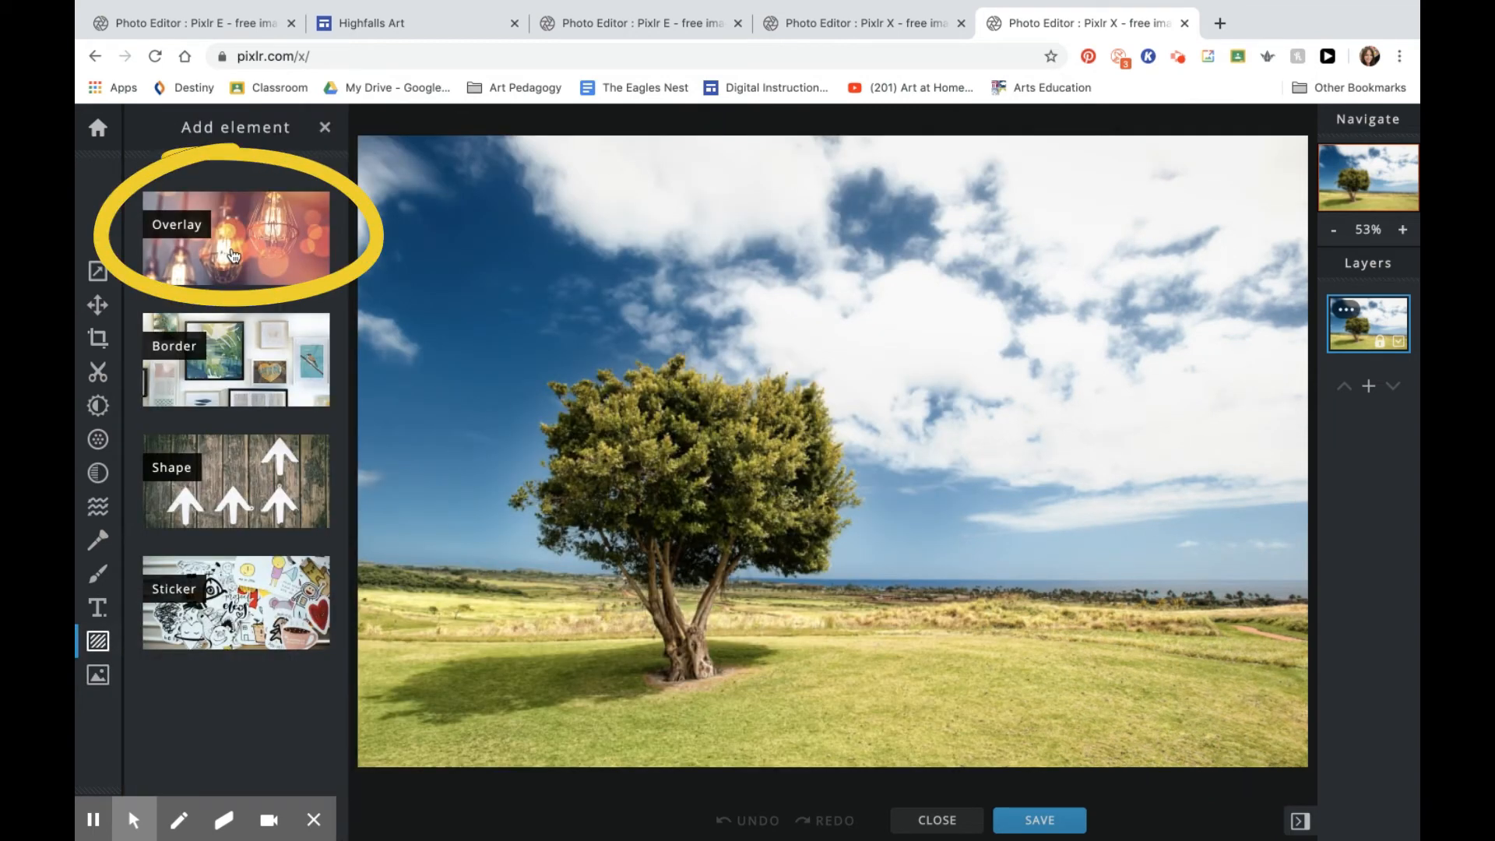
left_click(255, 246)
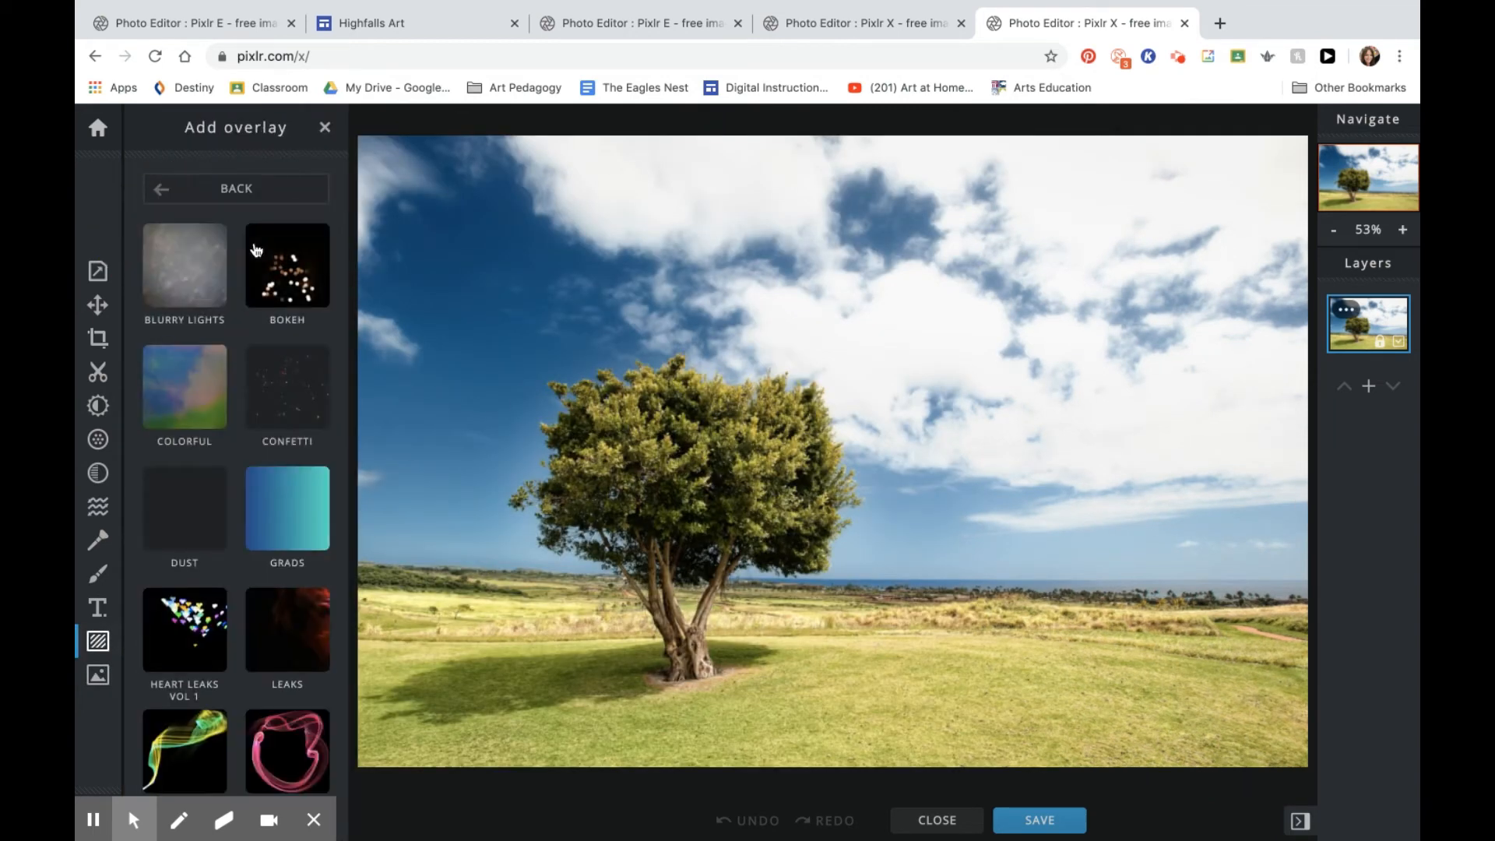
scroll(262, 501, "down", 2)
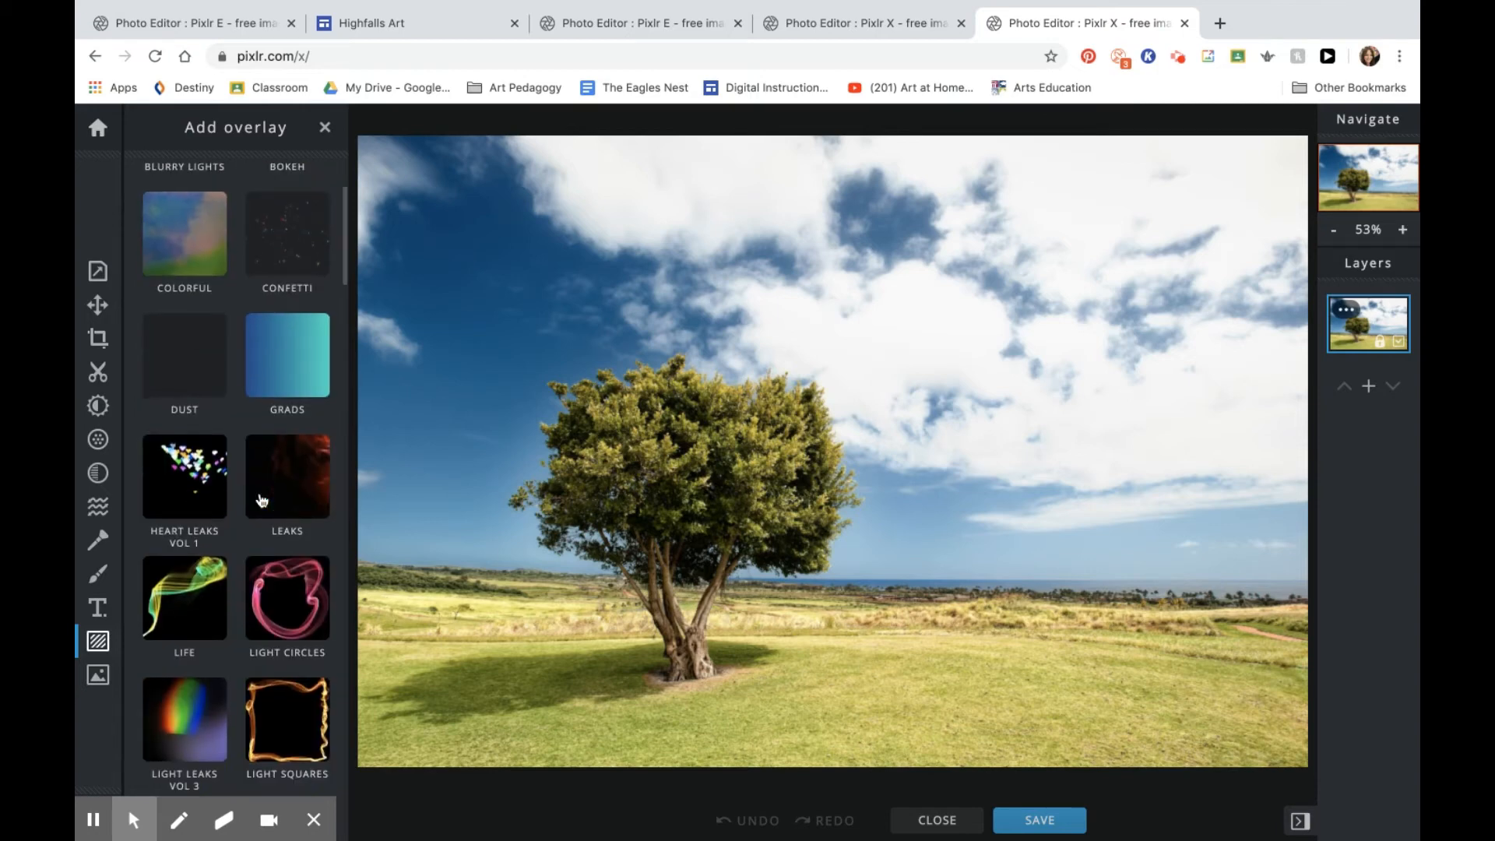
scroll(211, 472, "down", 8)
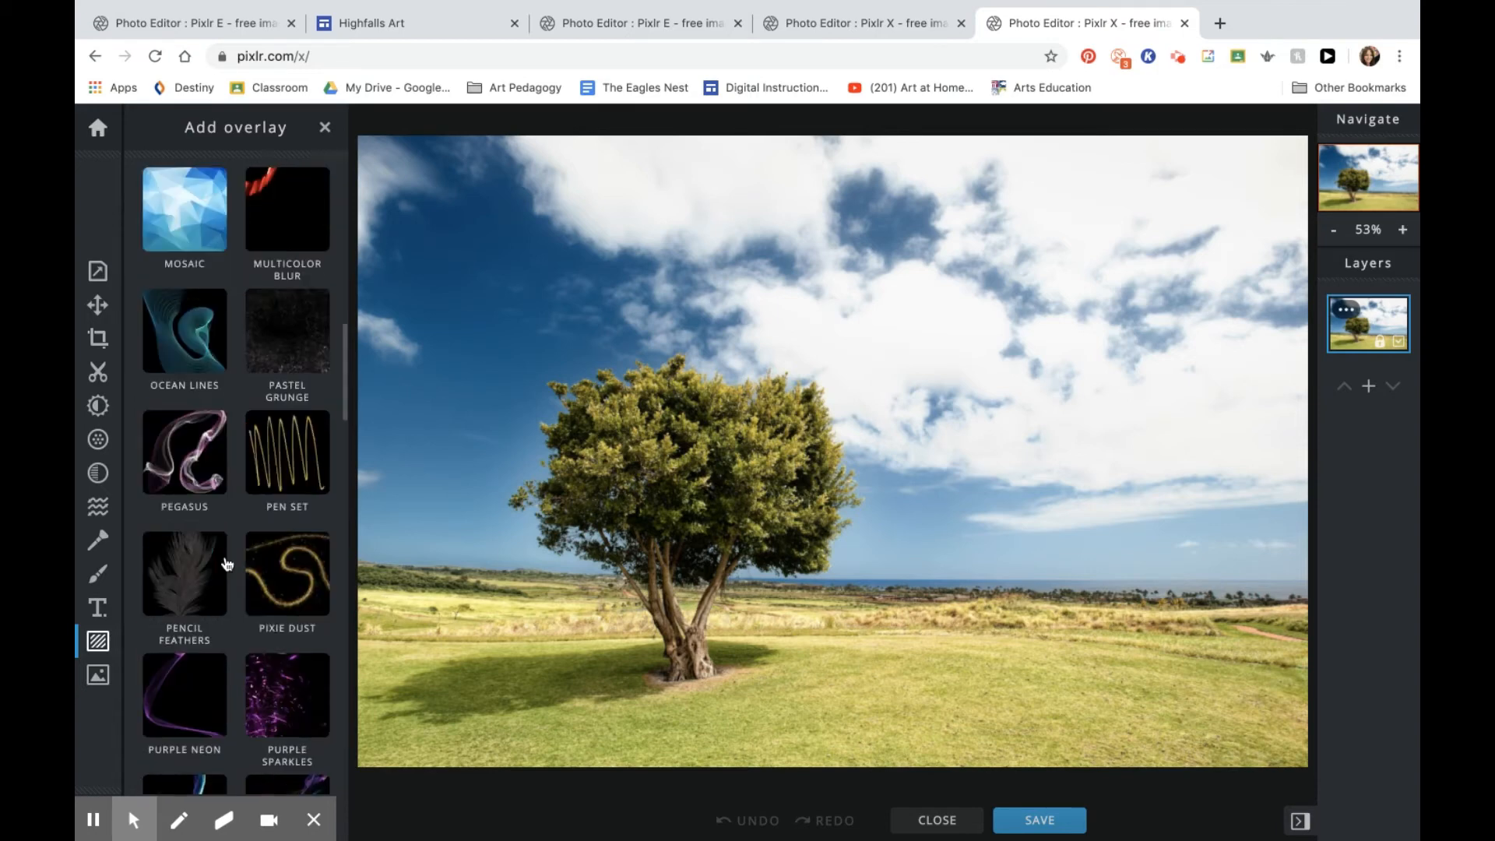
scroll(227, 562, "down", 5)
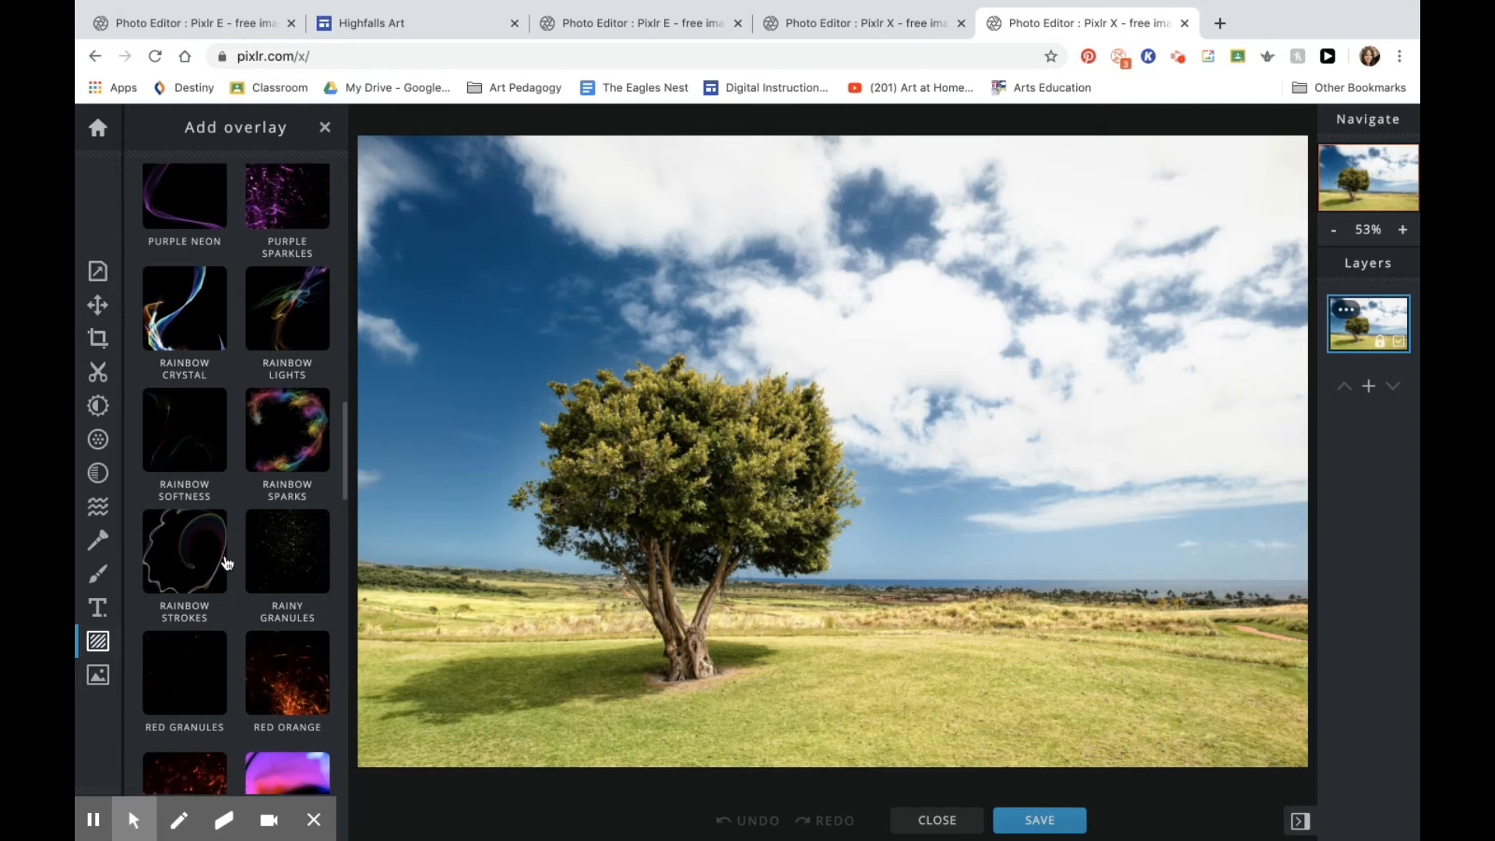
left_click(278, 465)
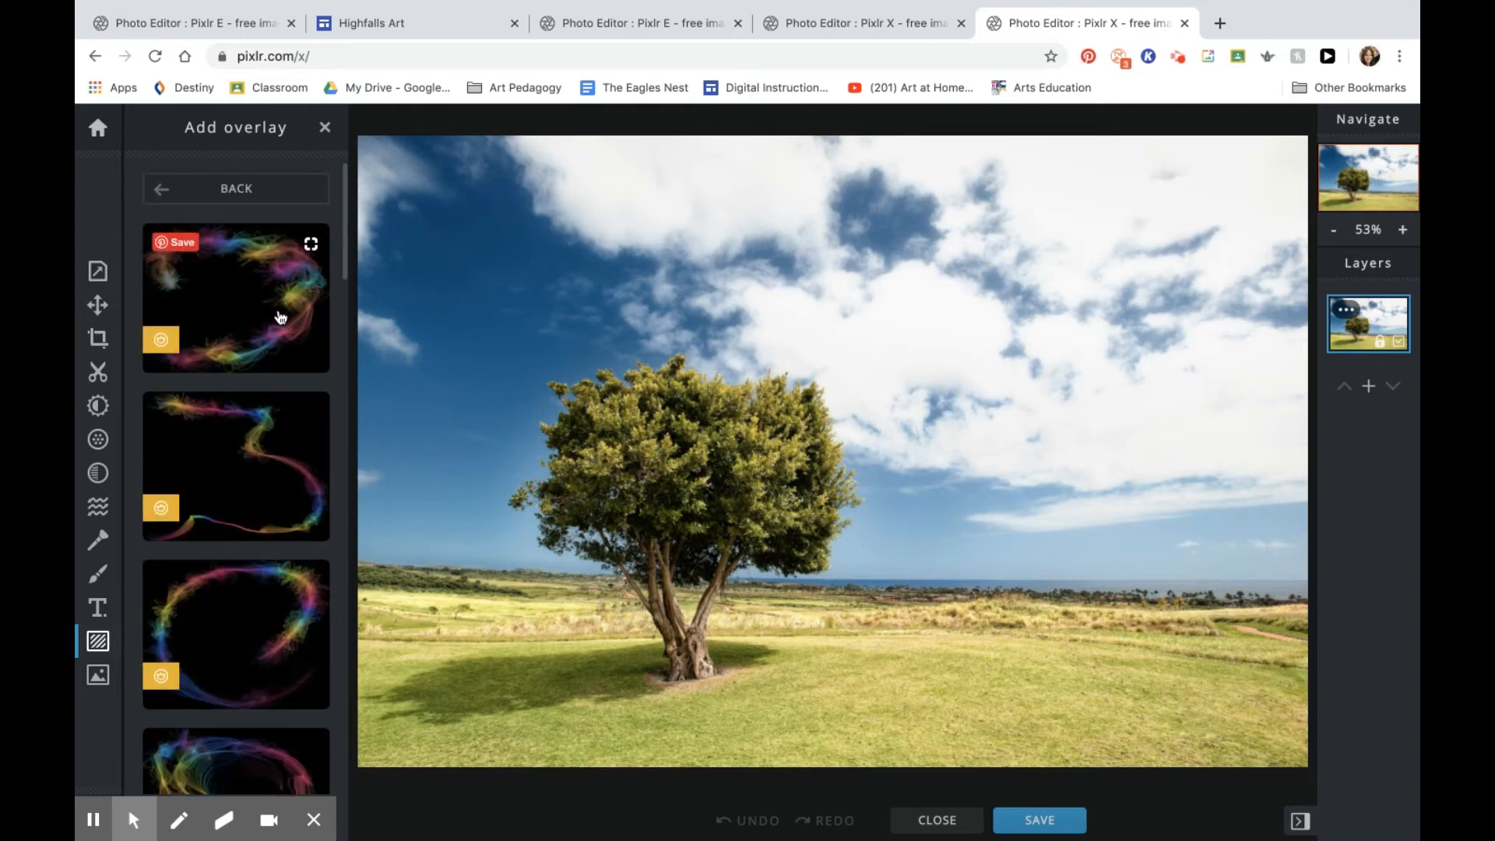
left_click(200, 197)
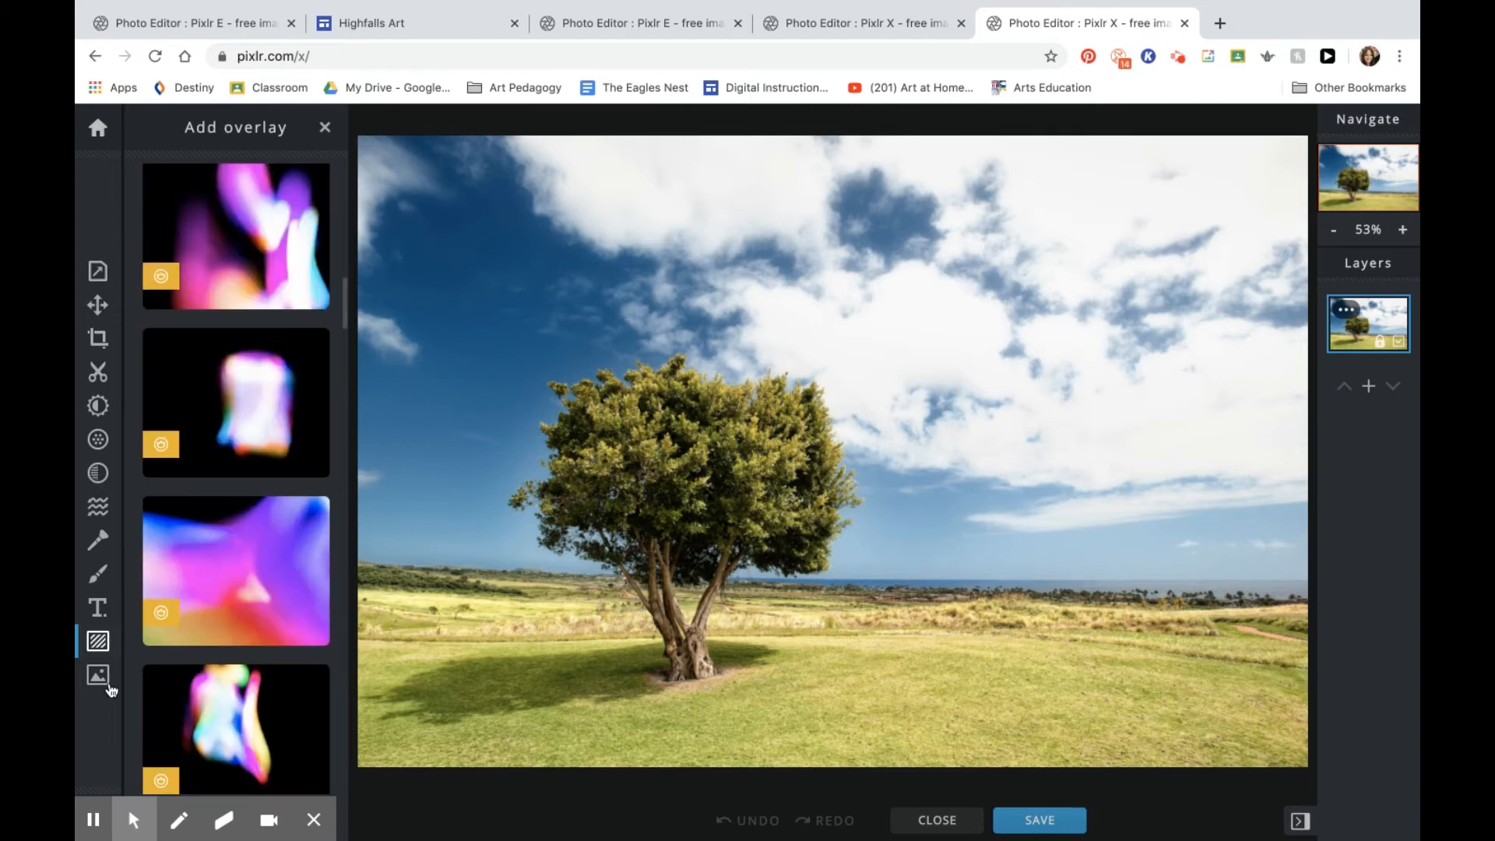
Add the first Bokeh overlay, with pink and orange lights, over the tree photo
left_click(92, 648)
left_click(98, 640)
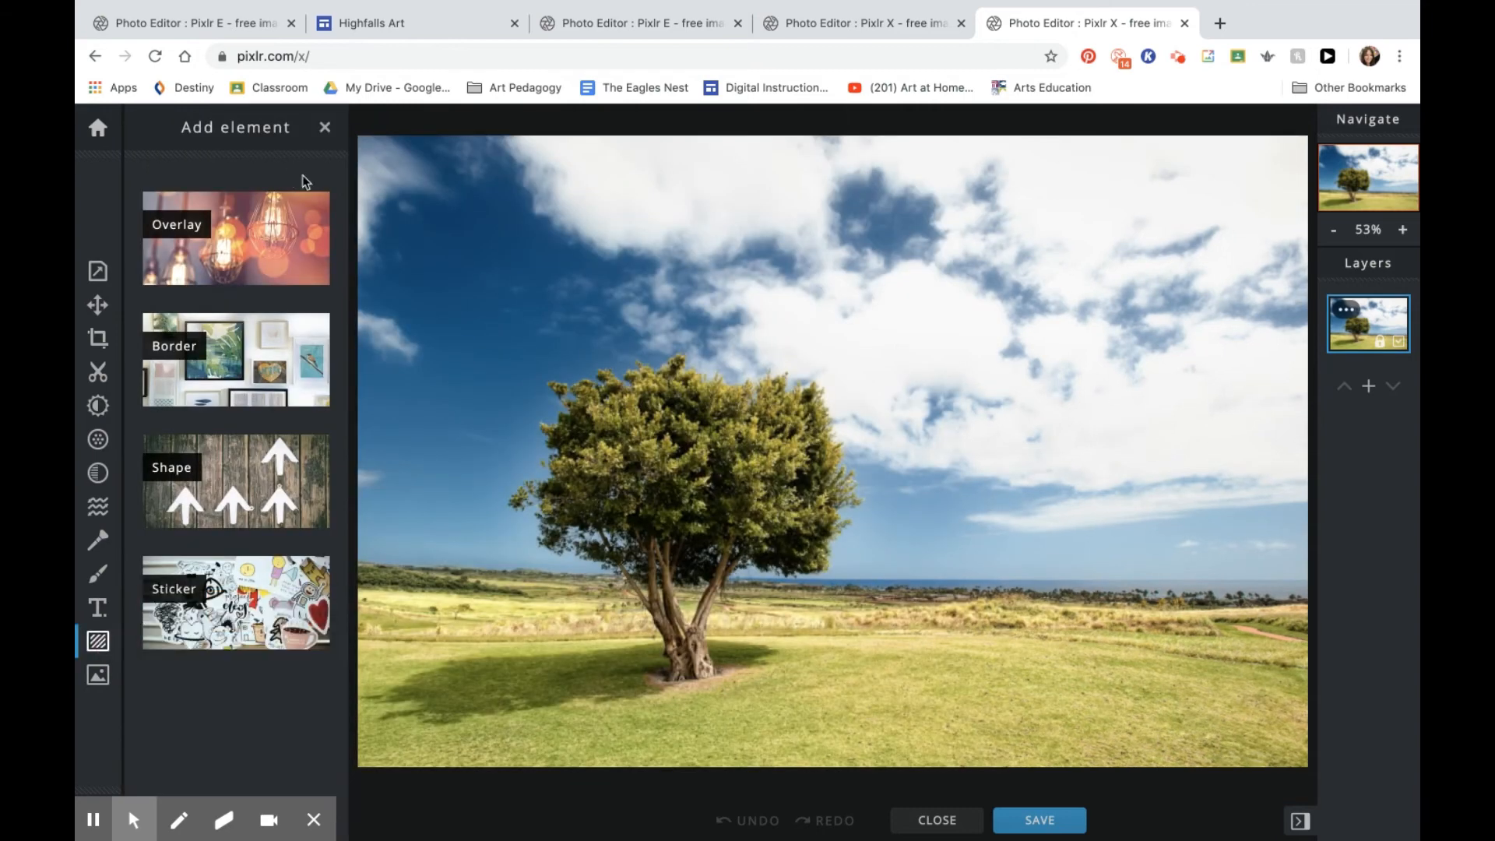
left_click(284, 226)
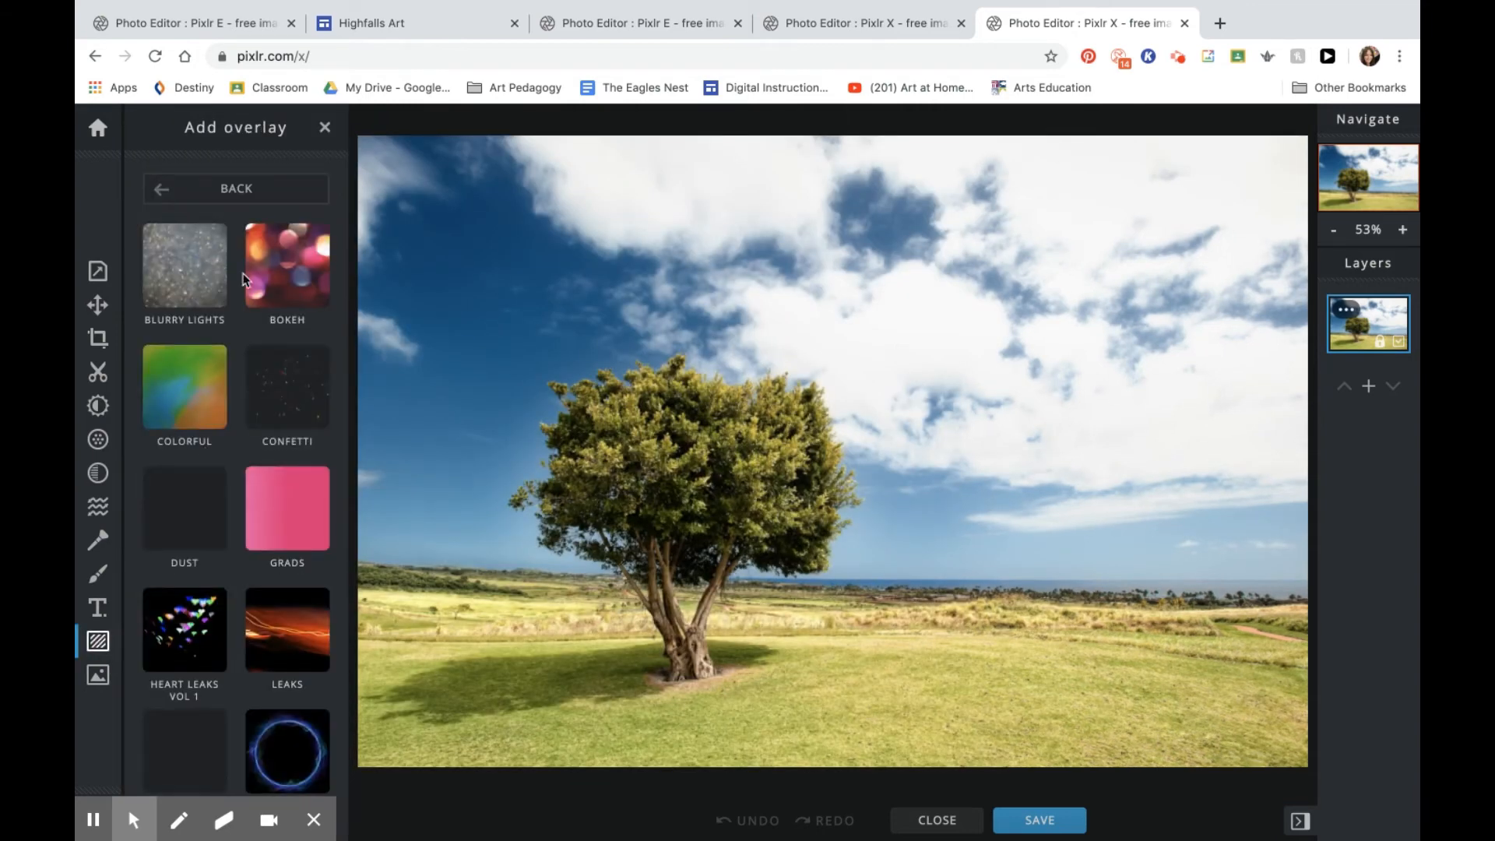
left_click(269, 281)
left_click(260, 316)
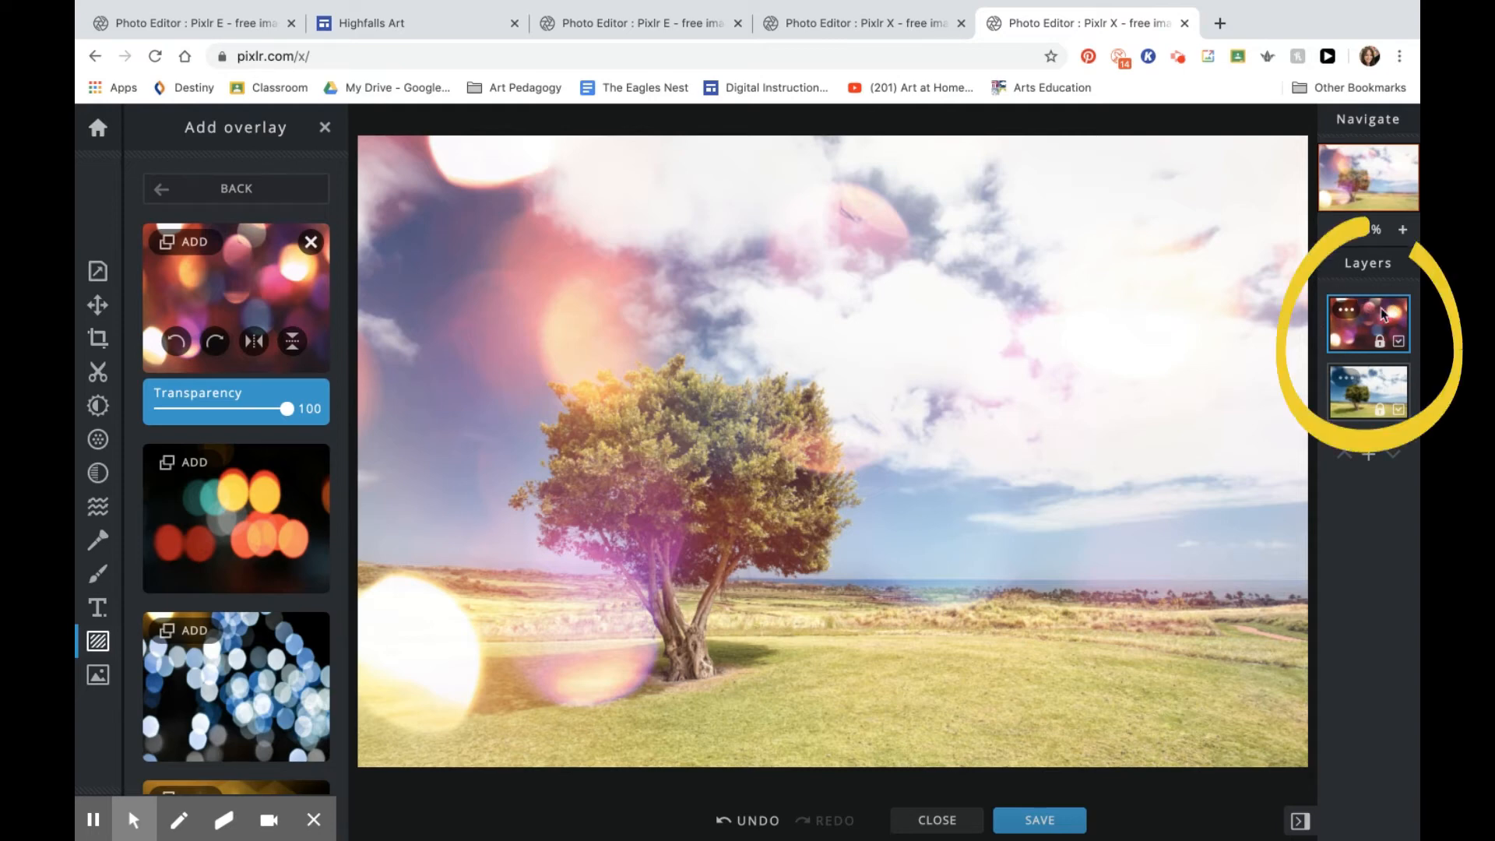
Toggle the bokeh overlay layer's visibility several times to compare the image, leaving the layer hidden
left_click(1399, 345)
left_click(1399, 344)
left_click(1399, 344)
left_click(1399, 345)
left_click(1399, 345)
left_click(1399, 345)
left_click(1399, 344)
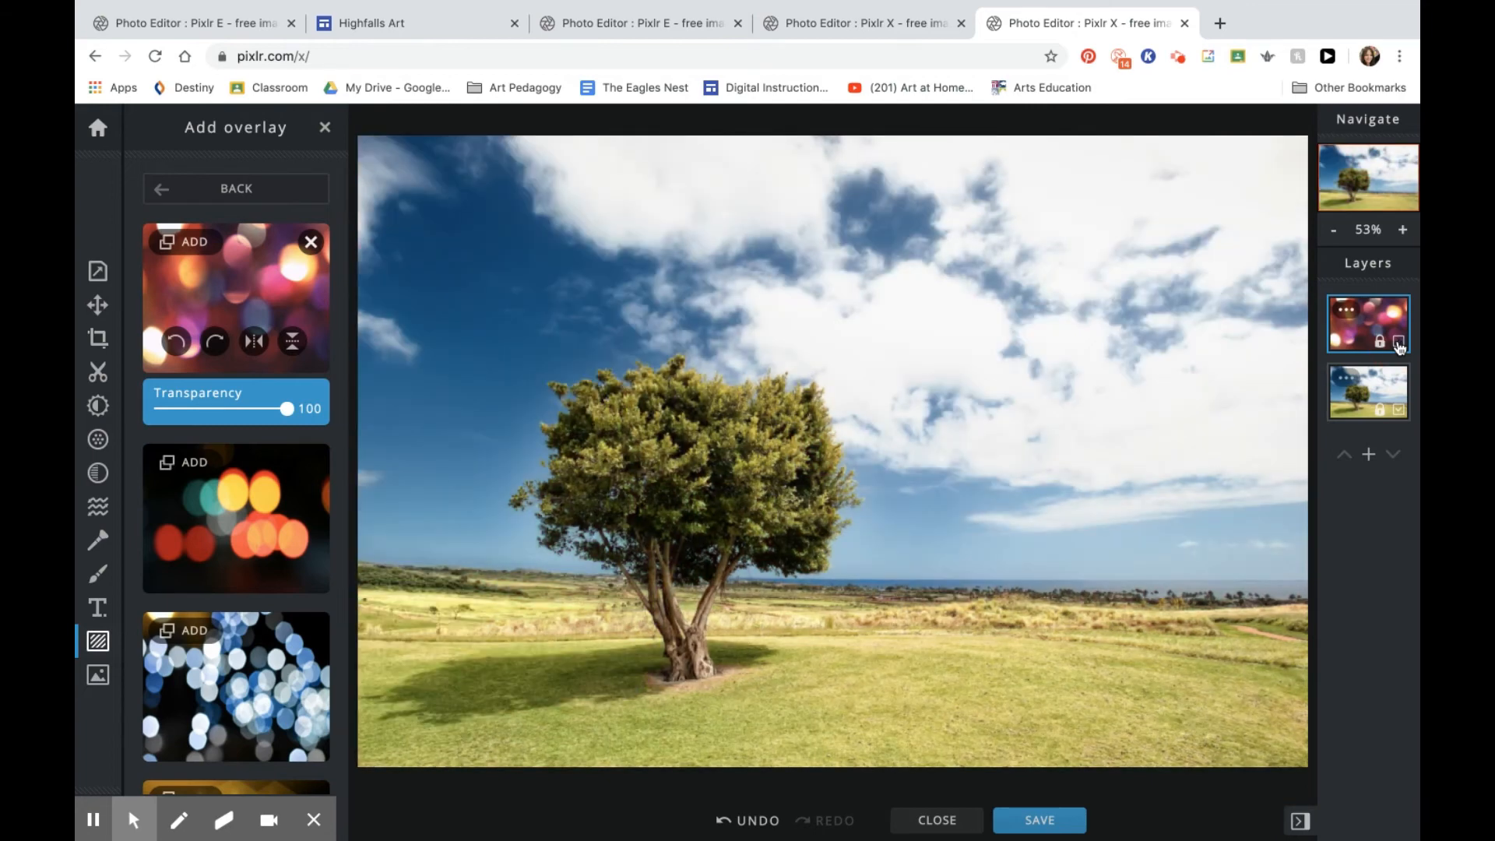
Apply the Bluesteel effect to the tree photo layer and turn the bokeh overlay layer's visibility back on
left_click(1364, 414)
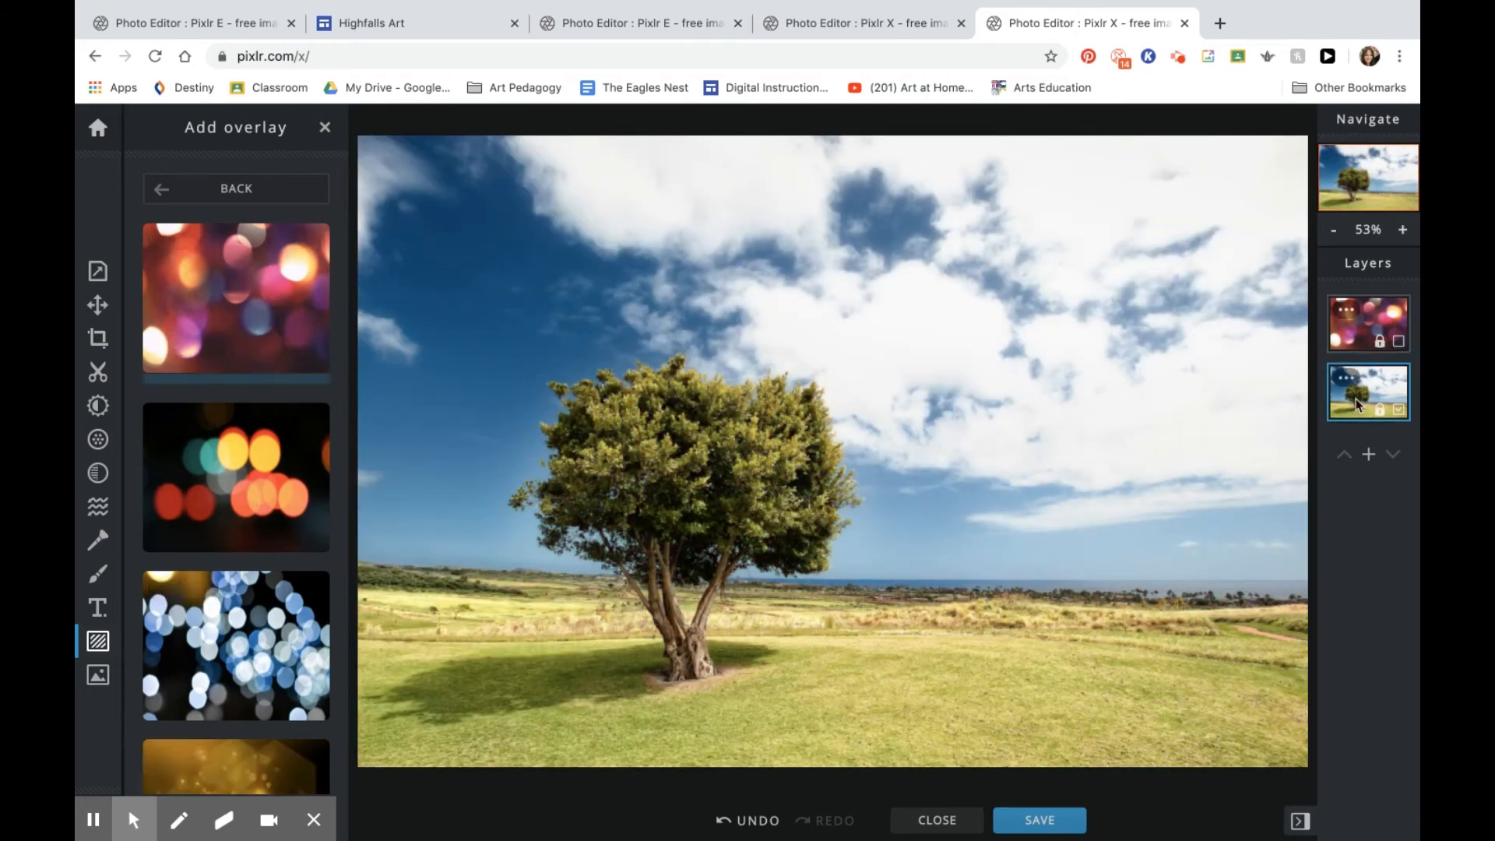
left_click(99, 414)
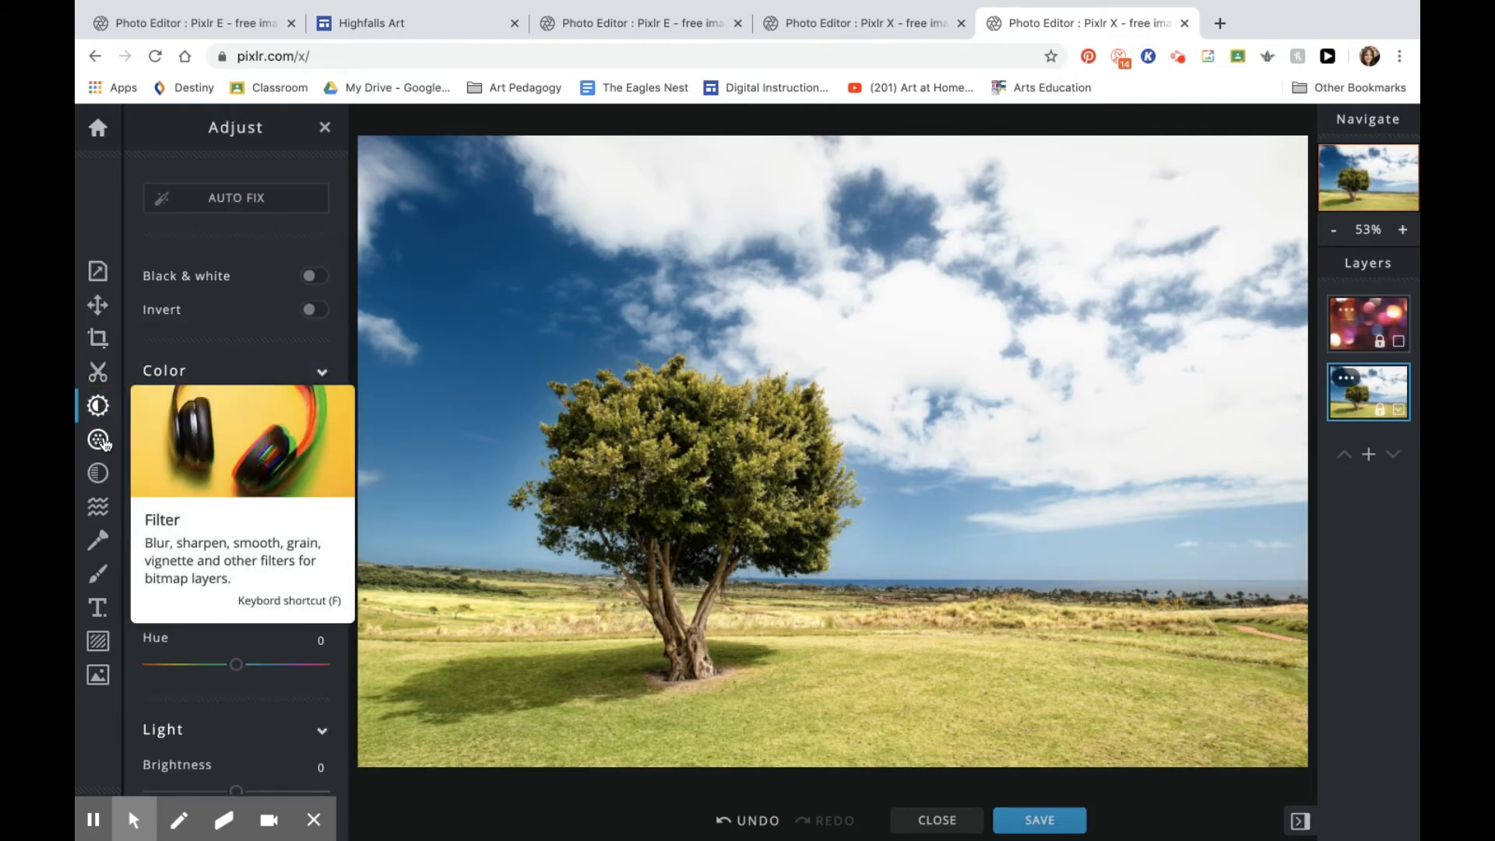
left_click(101, 446)
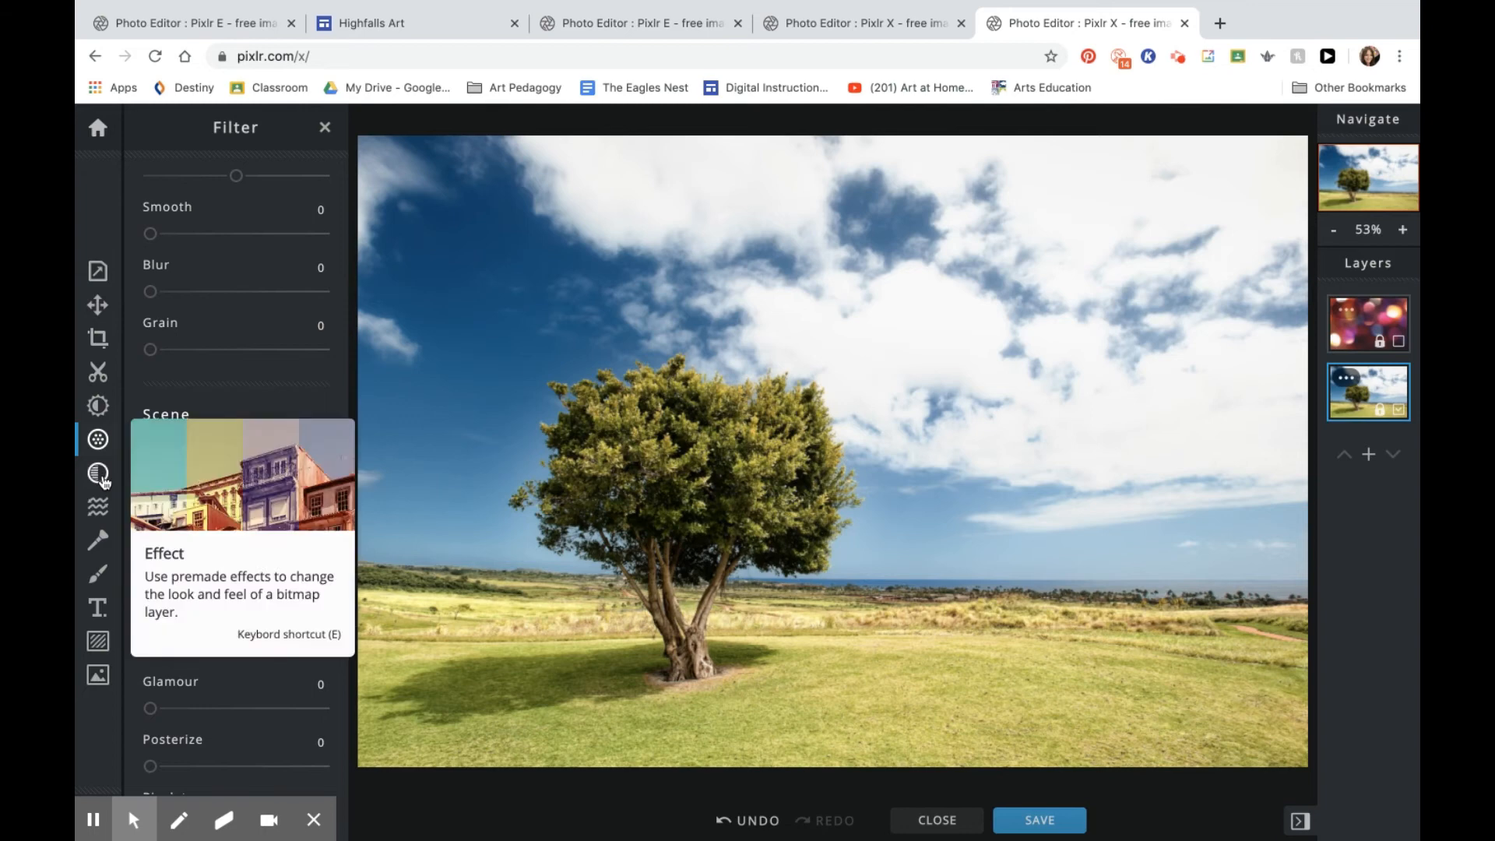
left_click(103, 476)
left_click(313, 343)
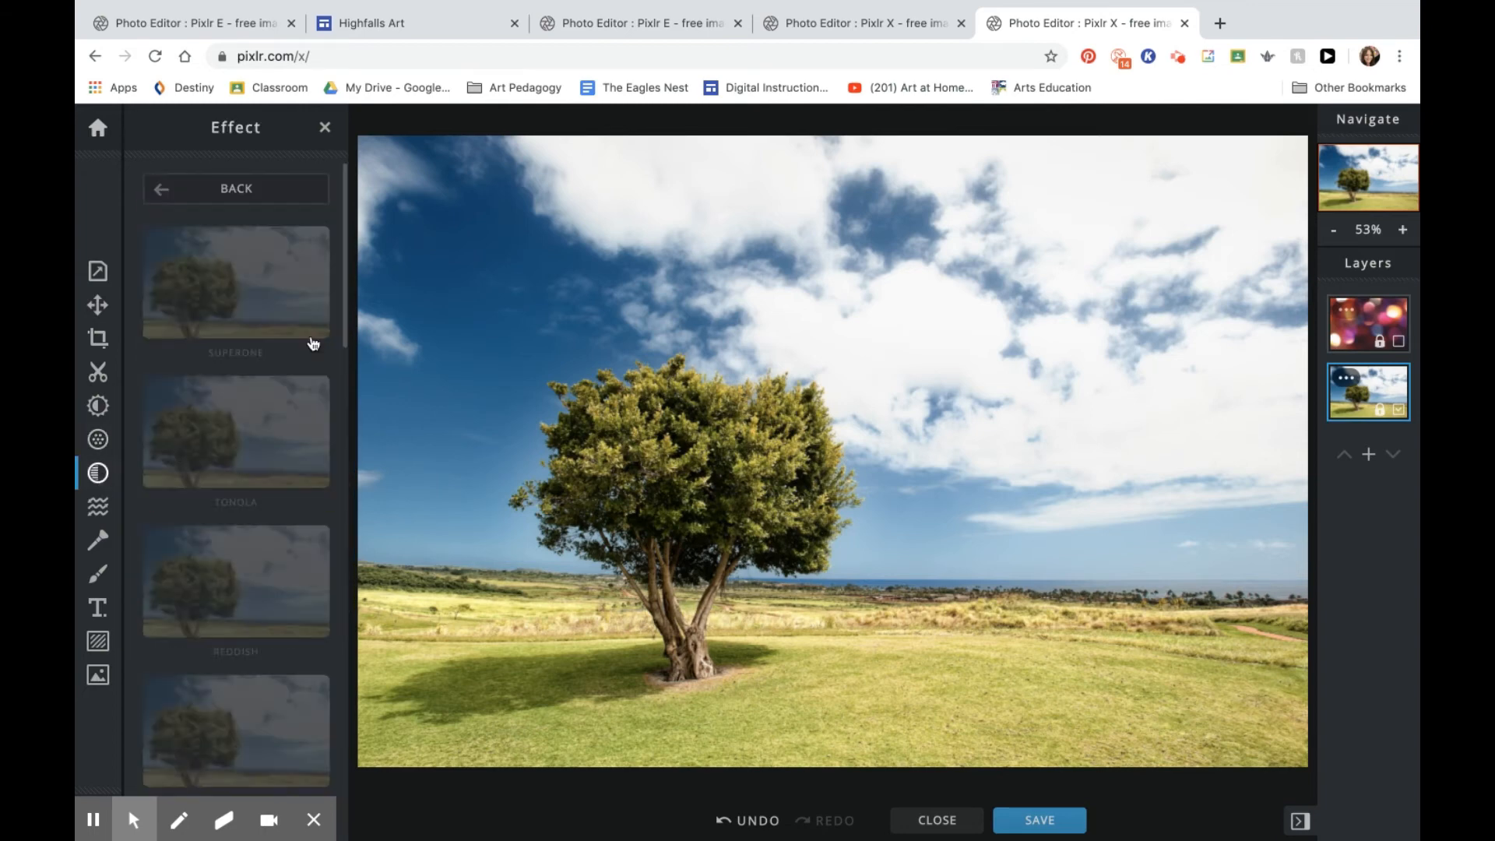
scroll(288, 424, "down", 5)
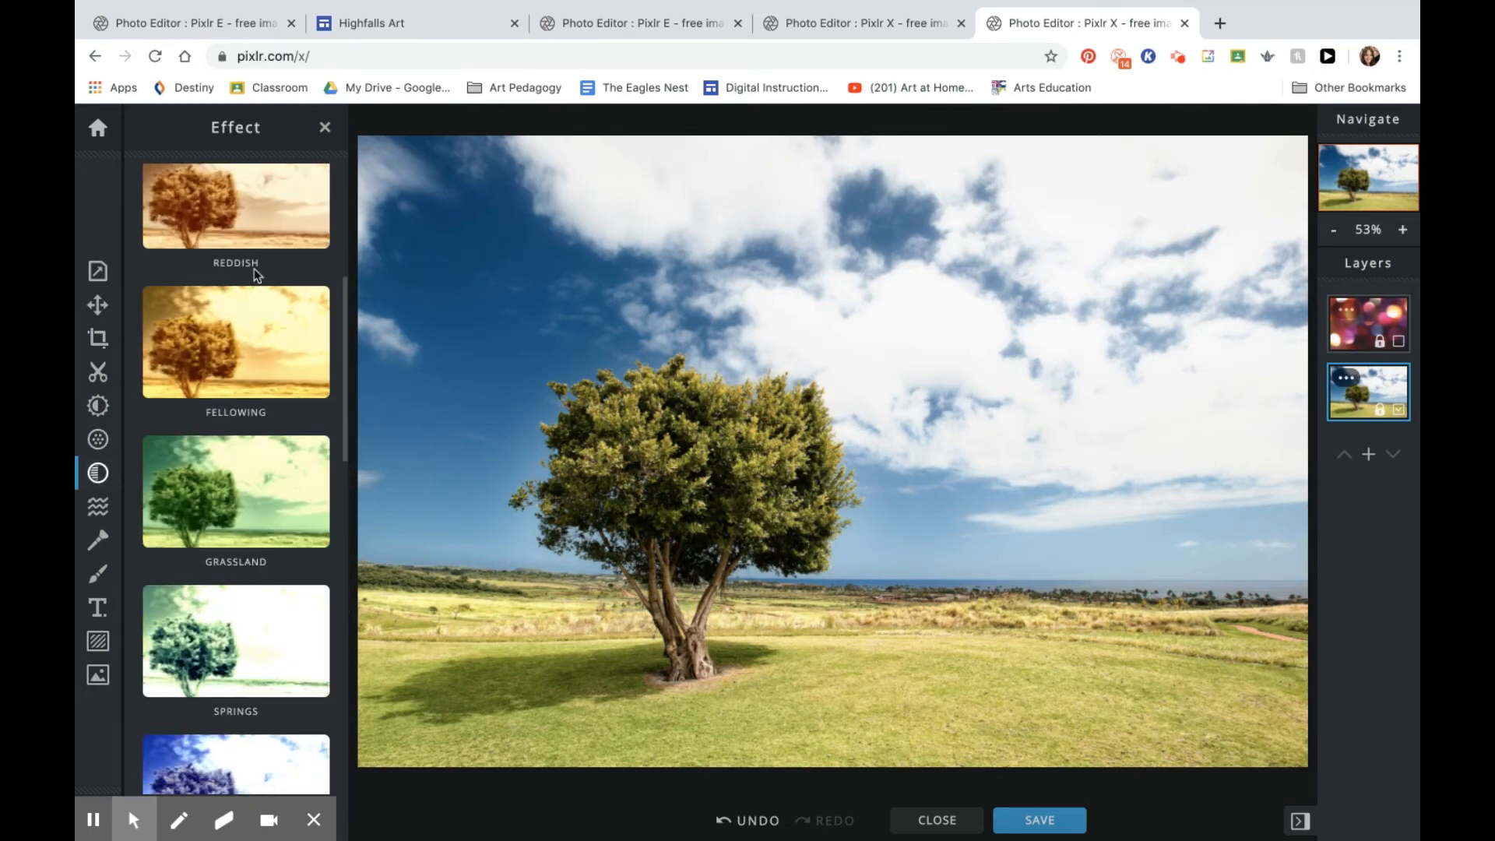
scroll(256, 243, "down", 6)
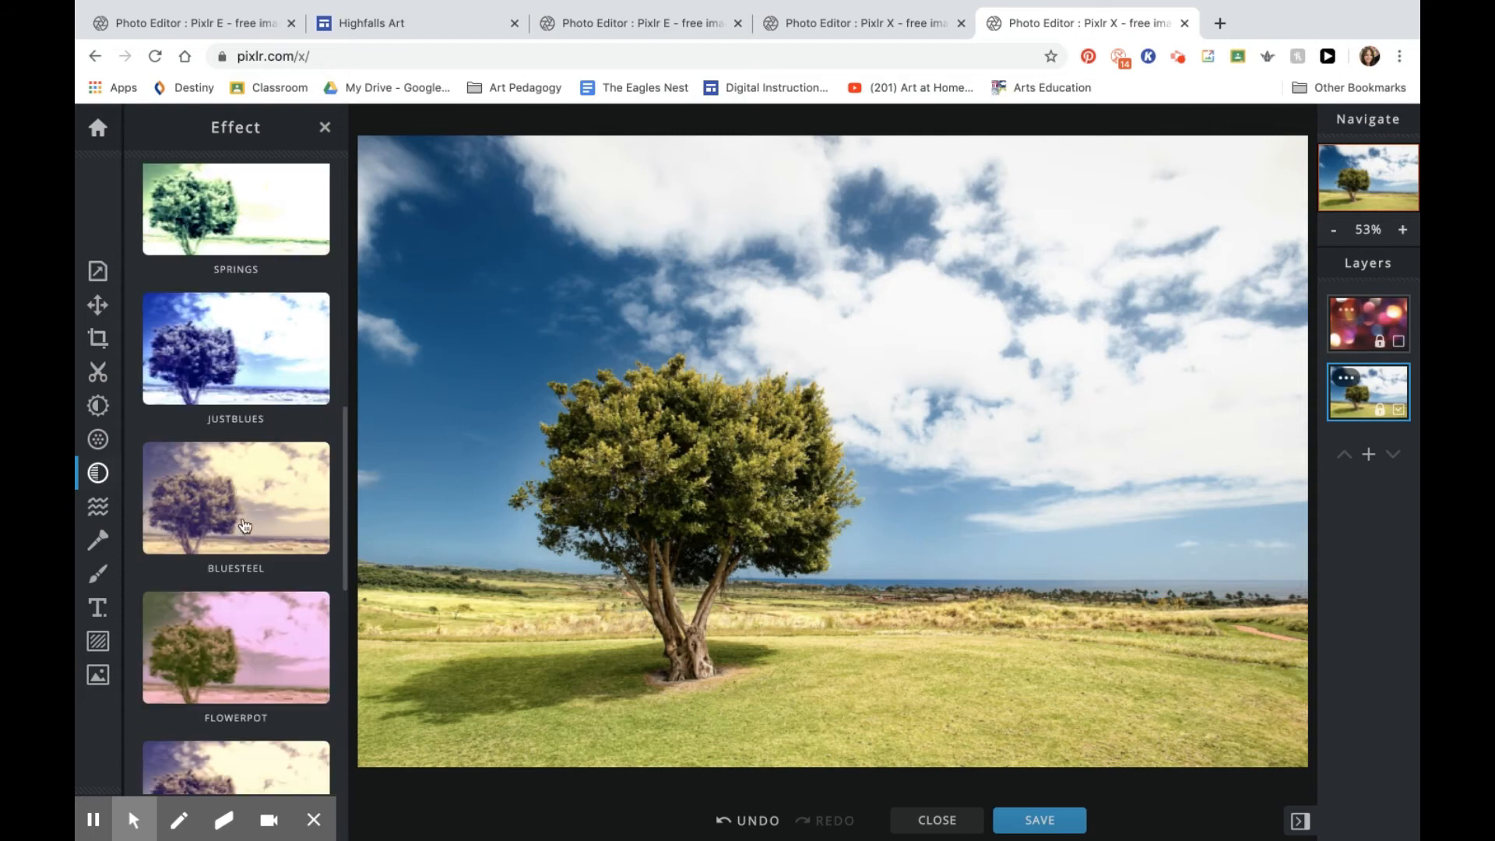
left_click(245, 529)
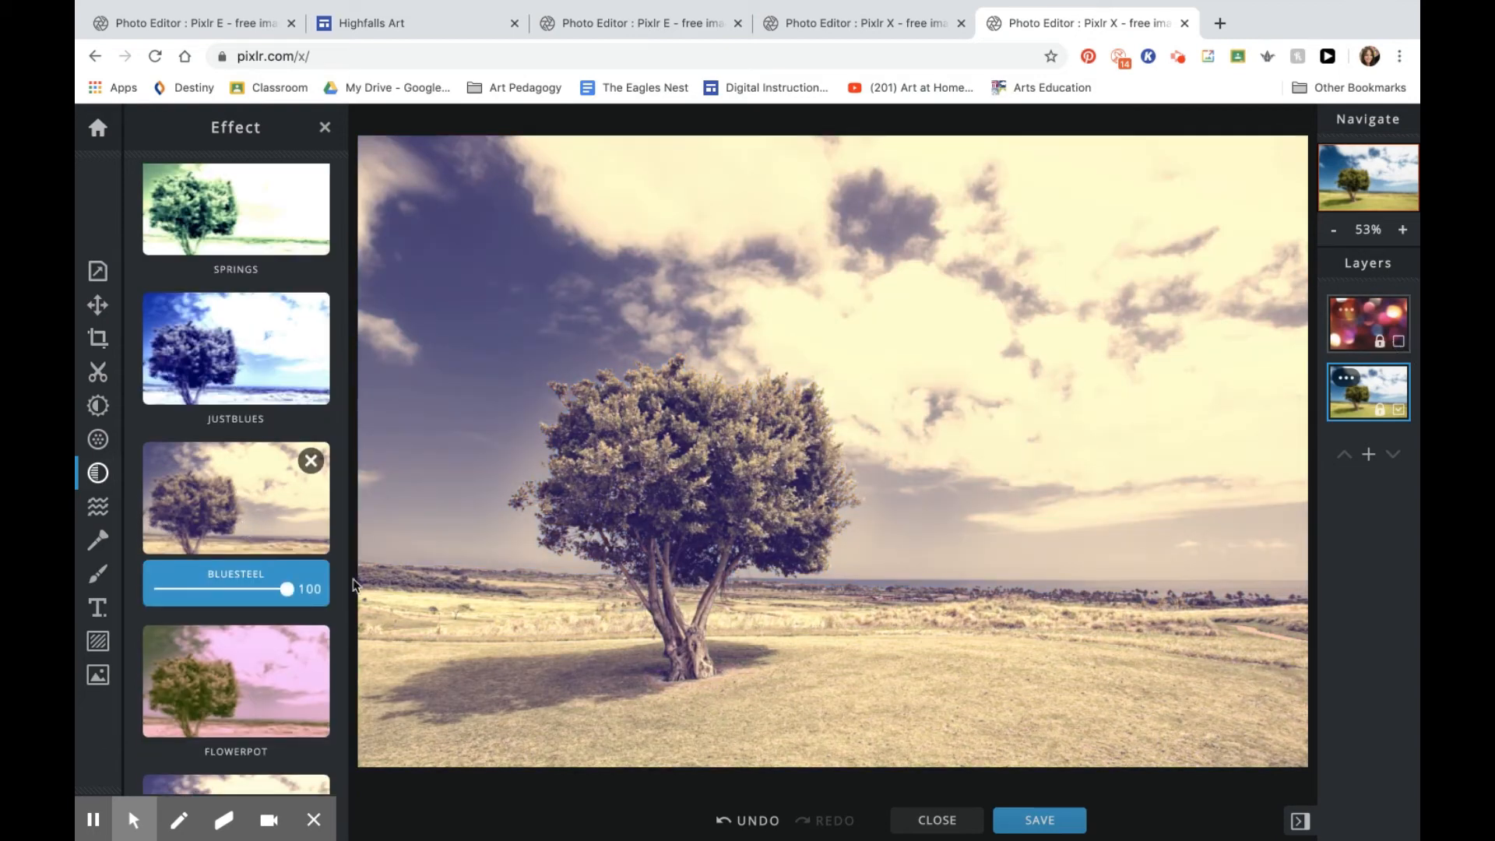
left_click(1399, 342)
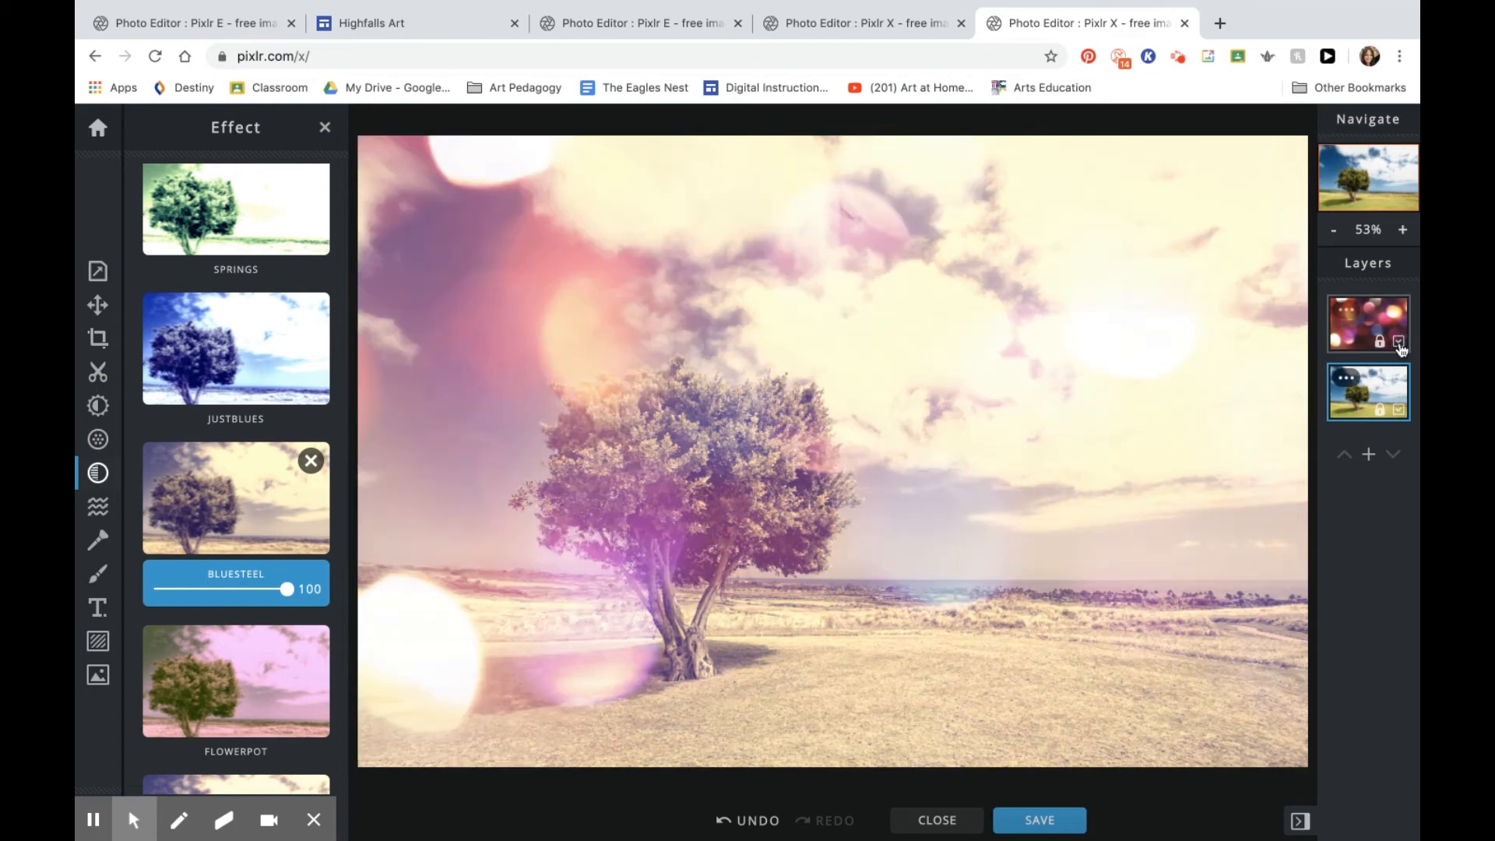
Try the first and third Art Deco borders on a new layer above the bokeh overlay
left_click(1357, 336)
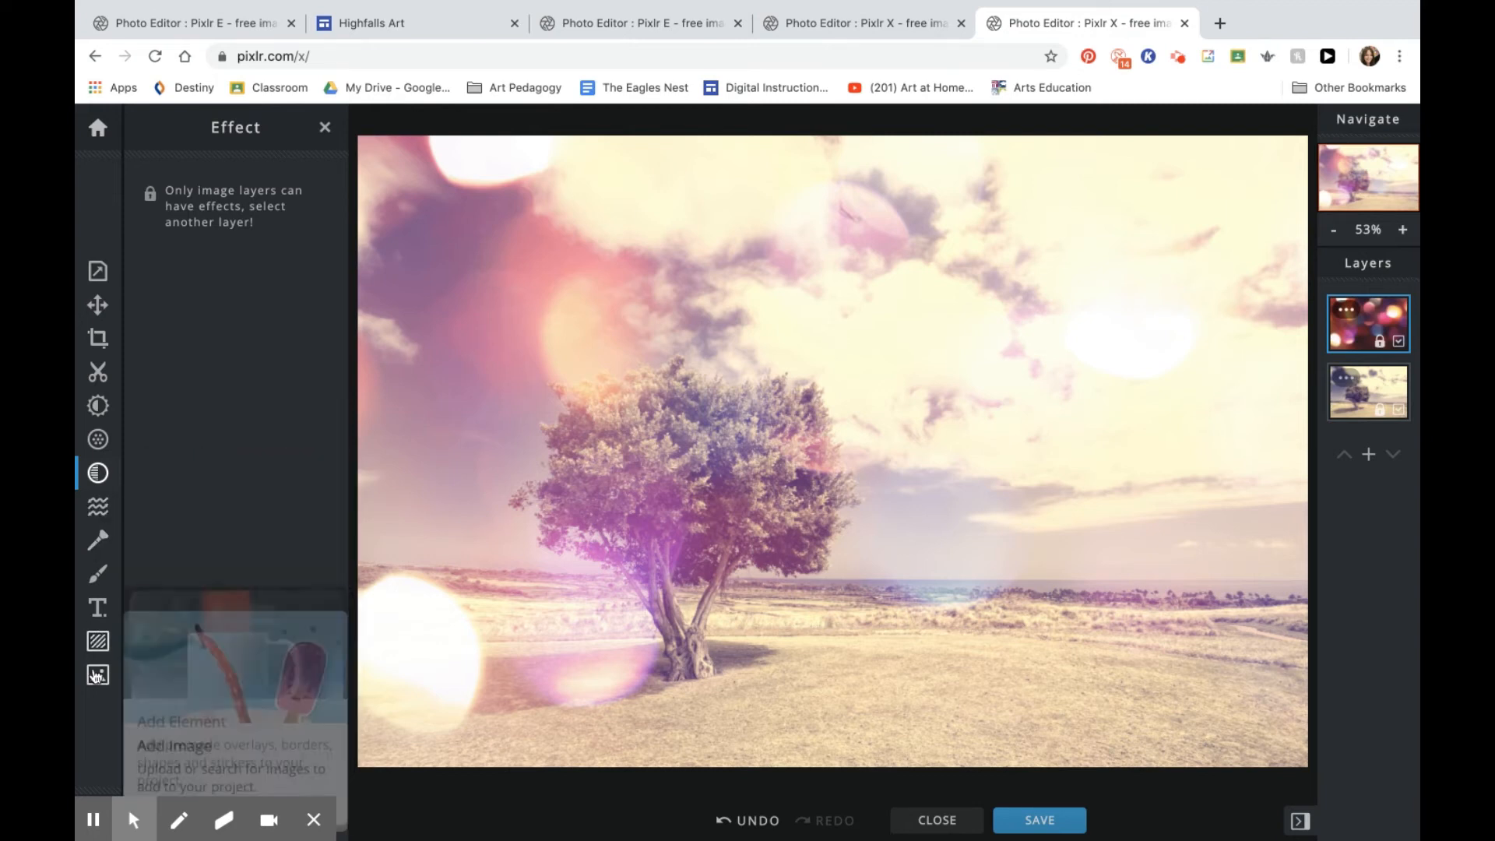
left_click(100, 641)
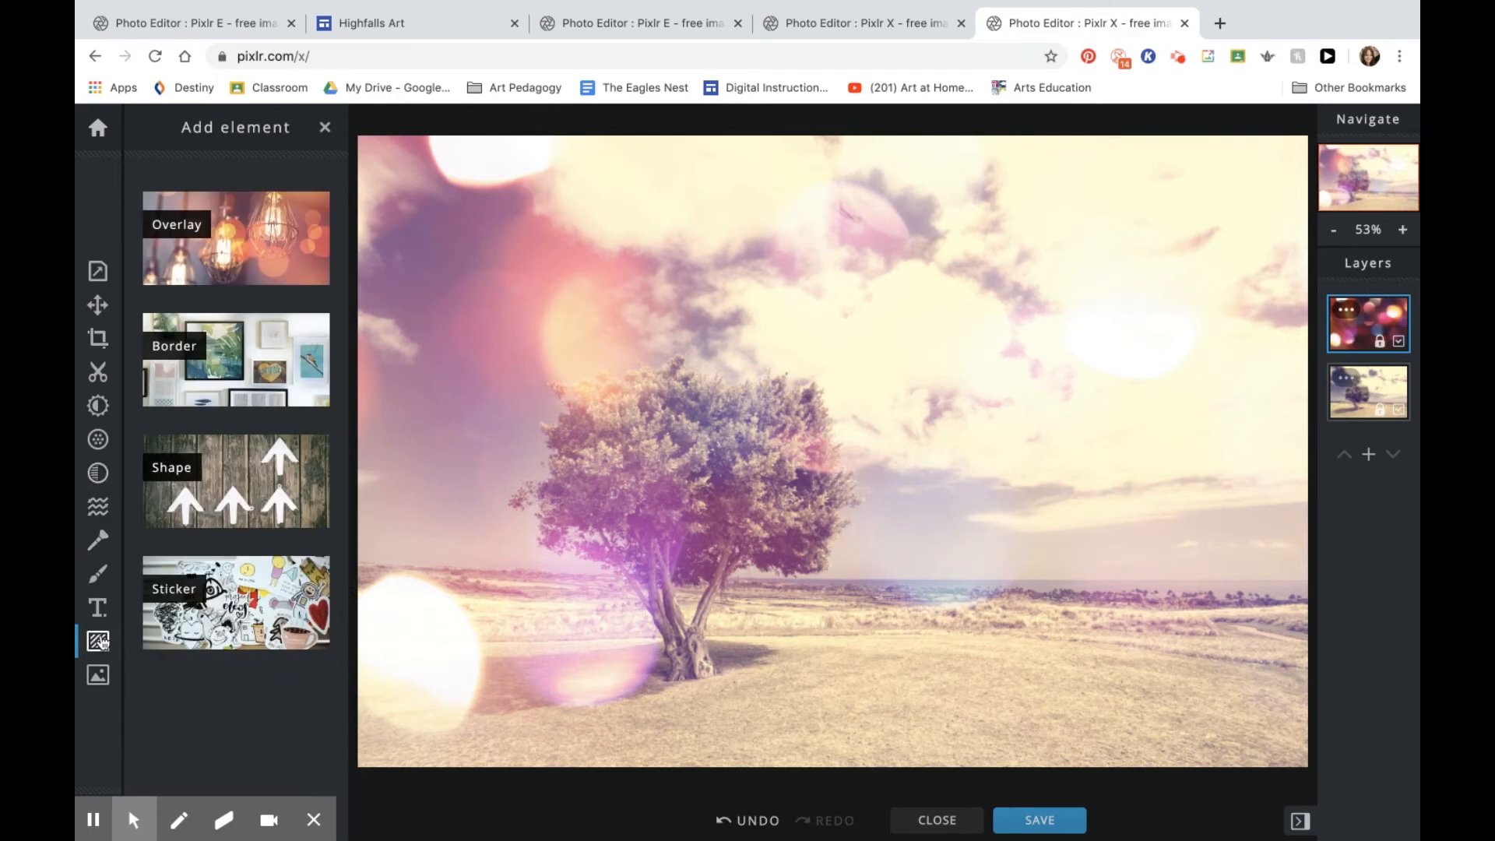
left_click(234, 360)
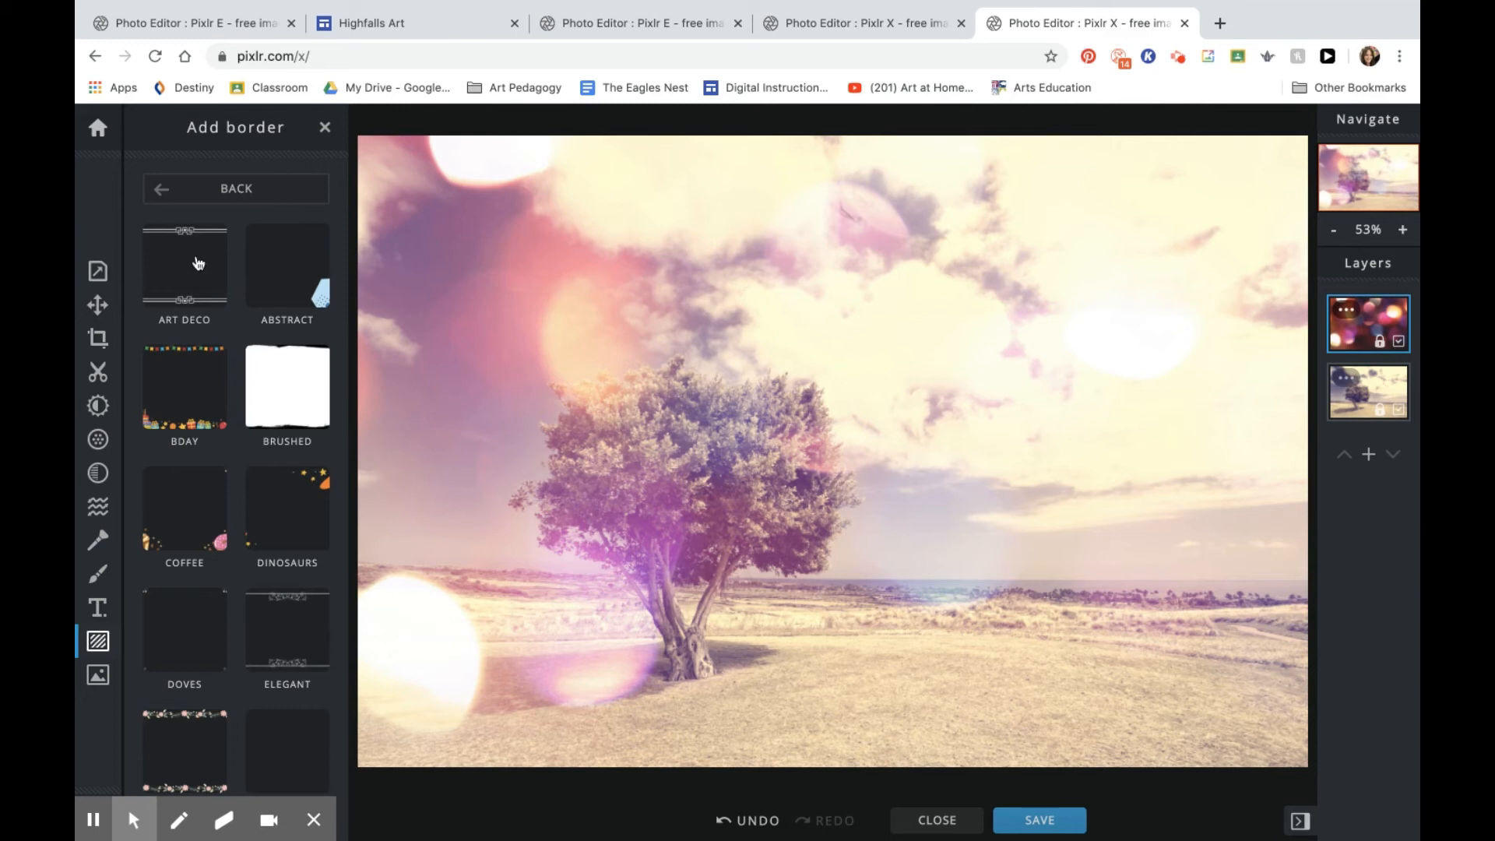
left_click(198, 262)
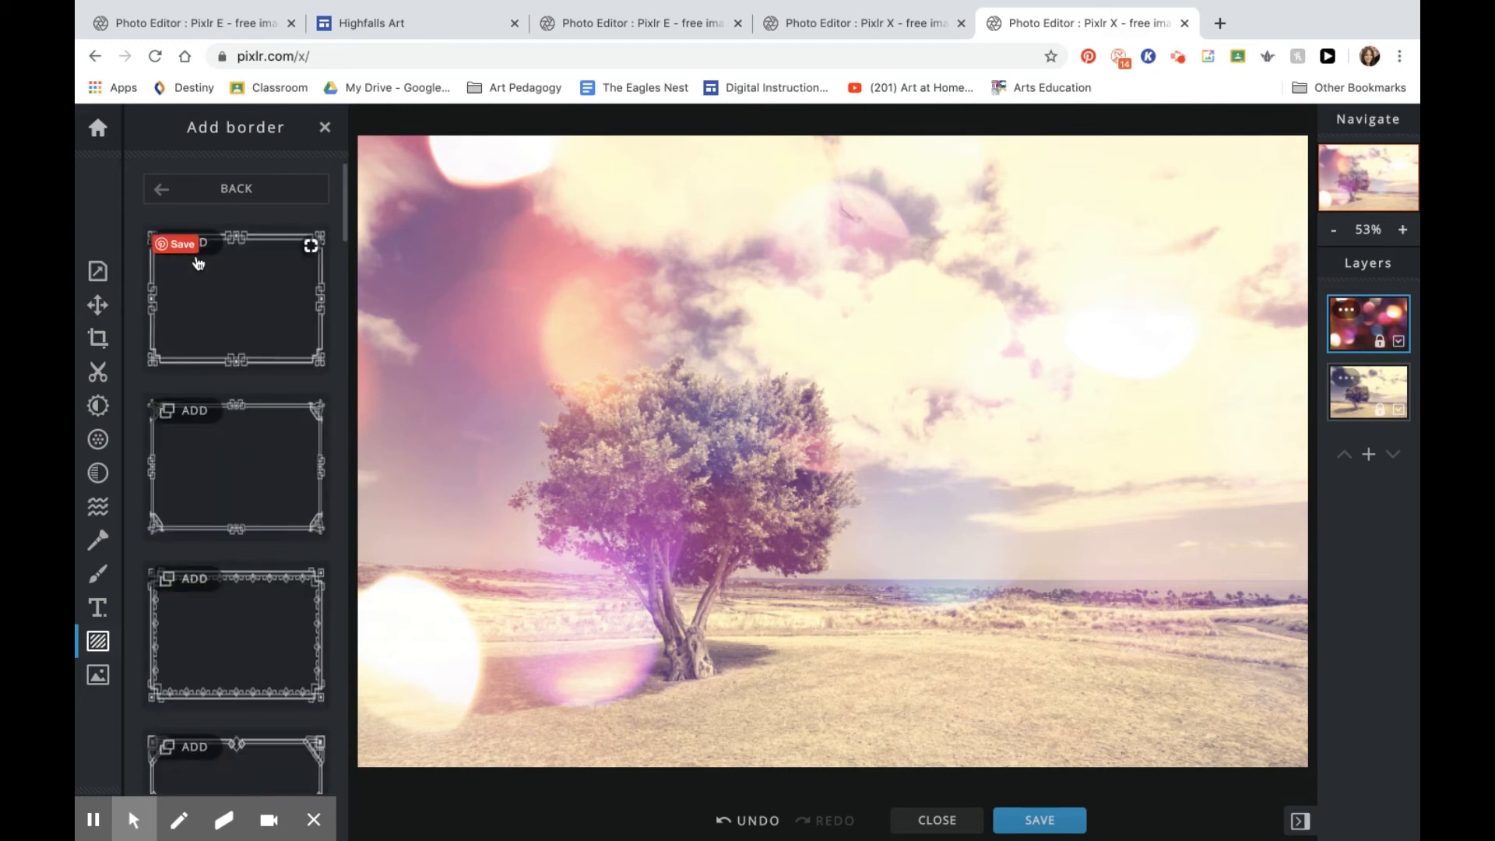
left_click(255, 355)
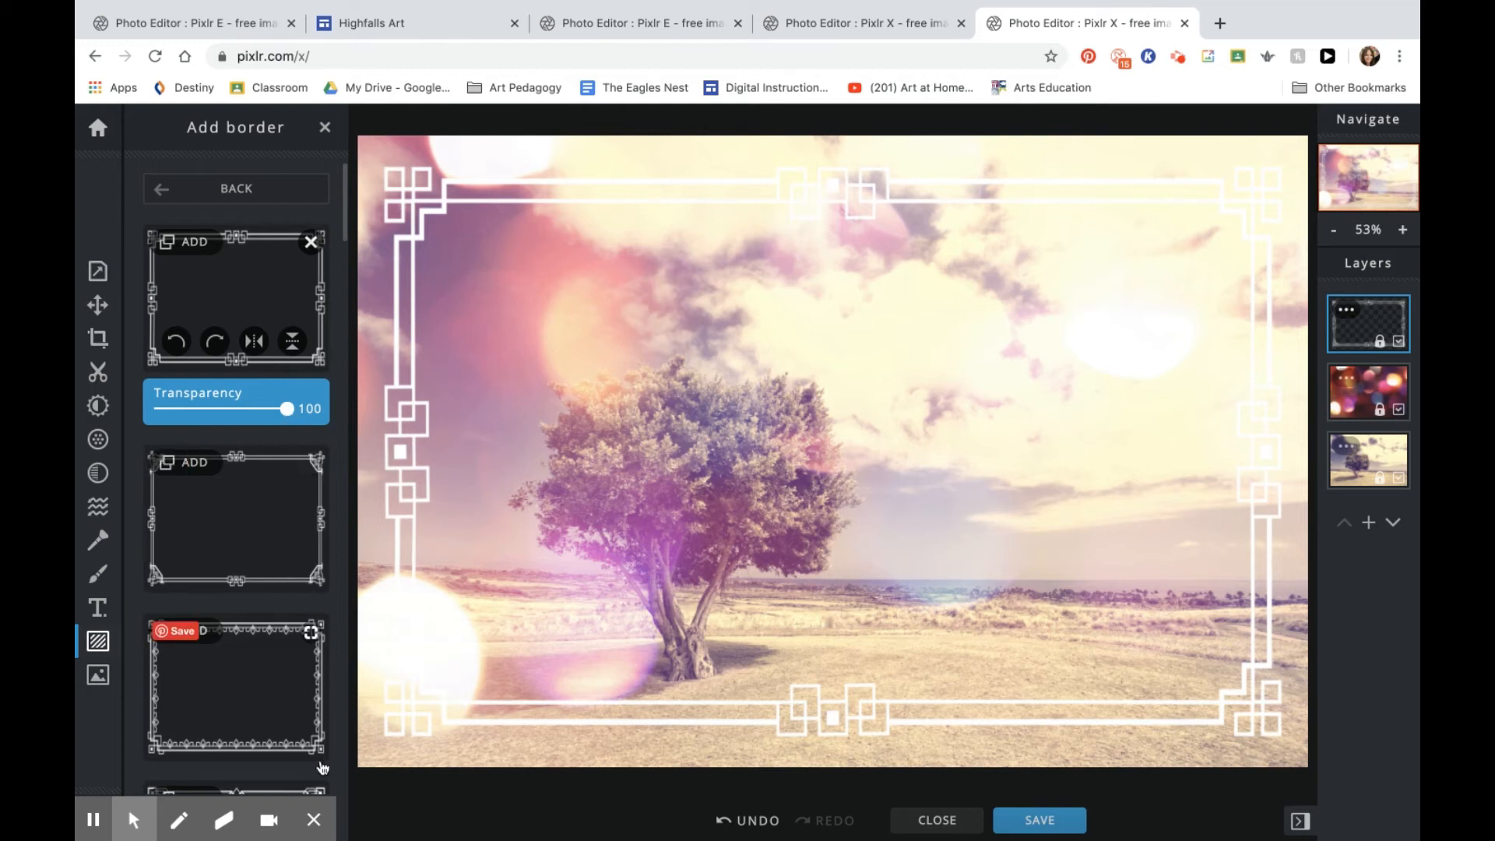
left_click(276, 714)
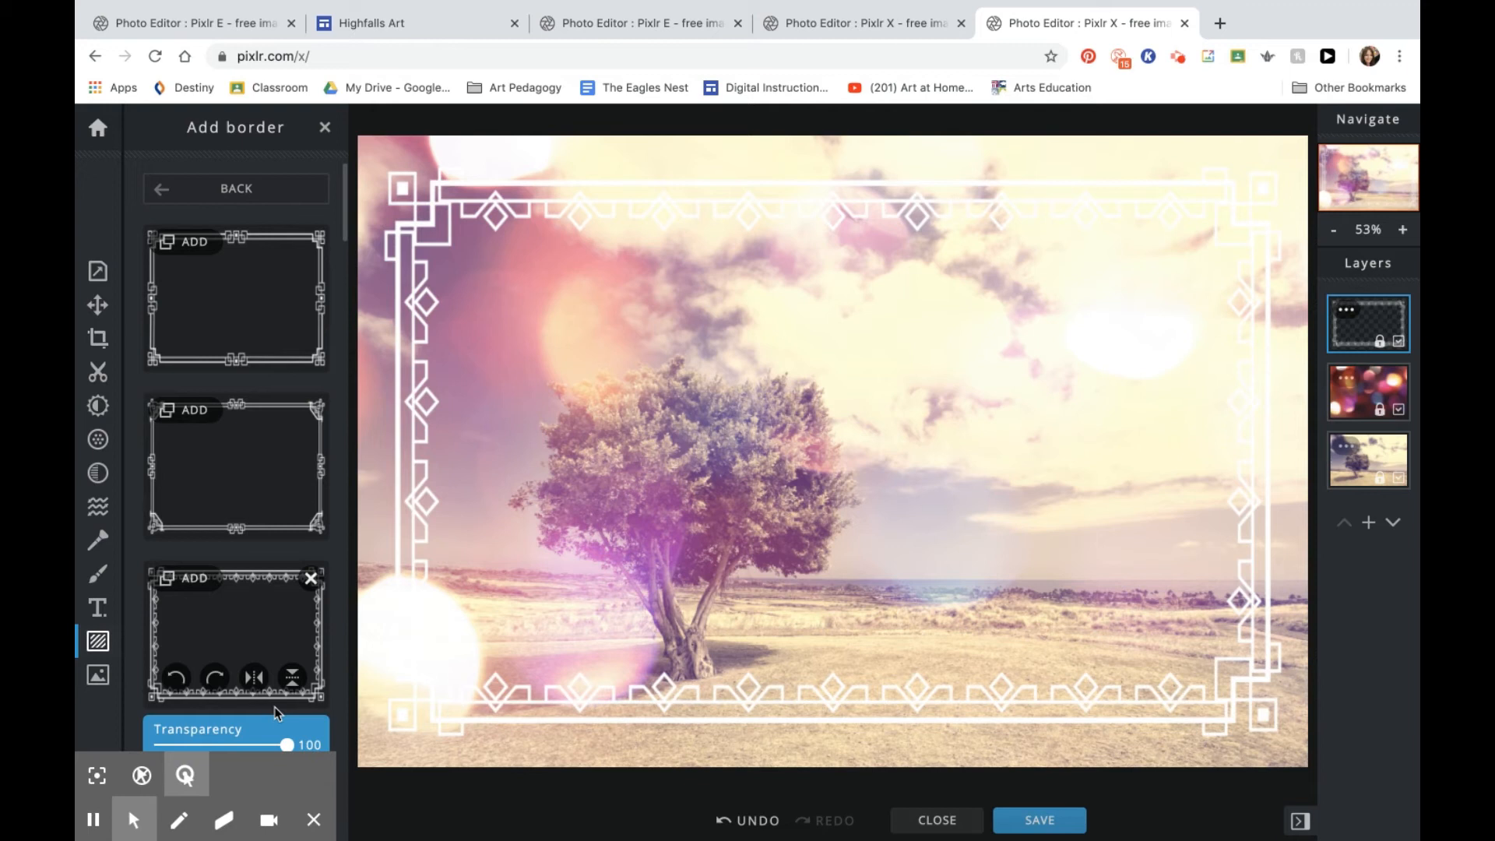
scroll(265, 561, "down", 5)
scroll(263, 556, "down", 1)
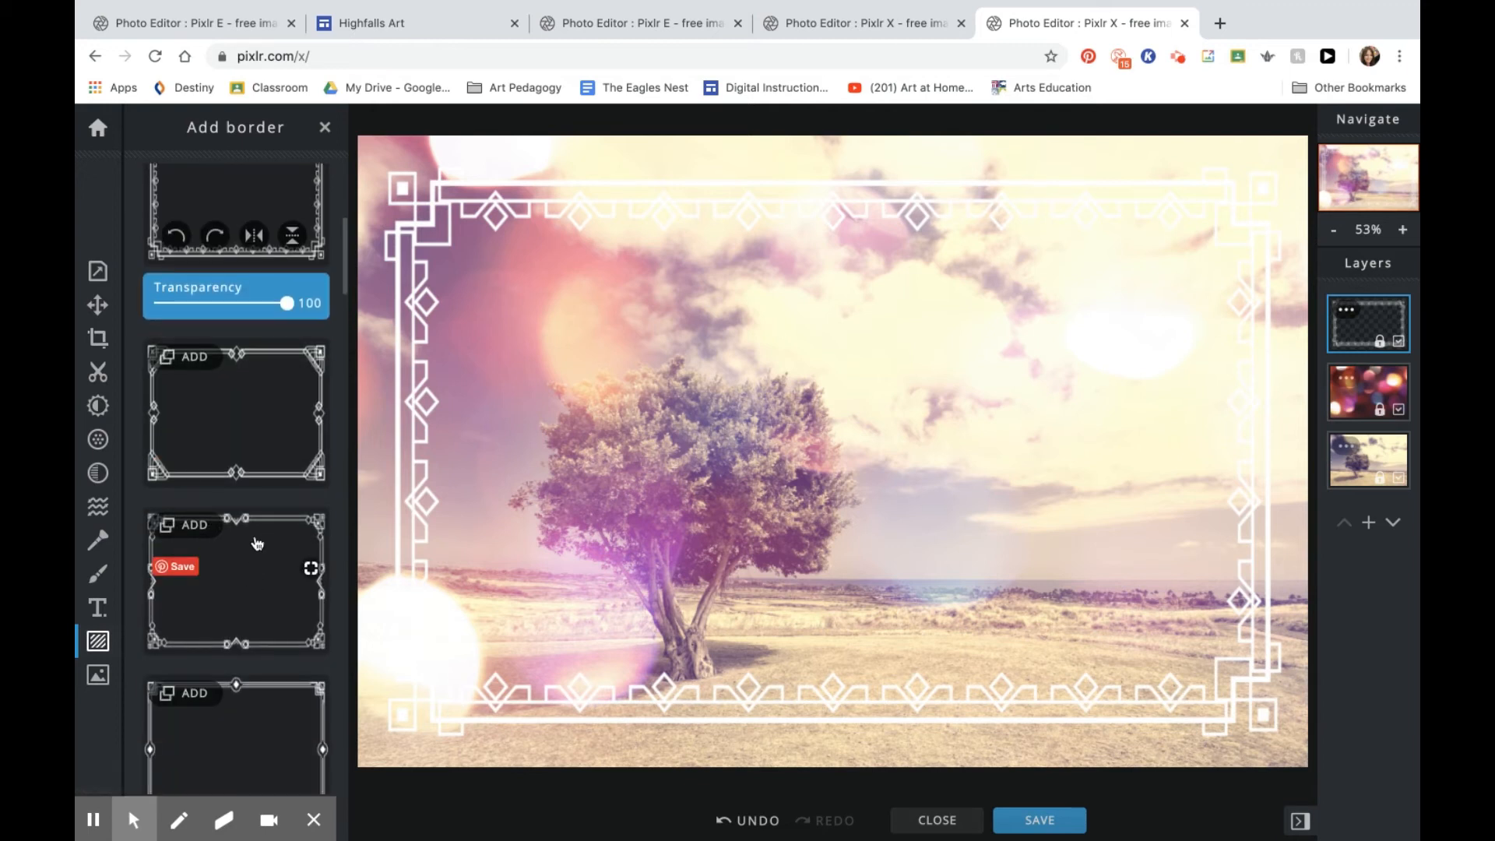
scroll(253, 506, "up", 6)
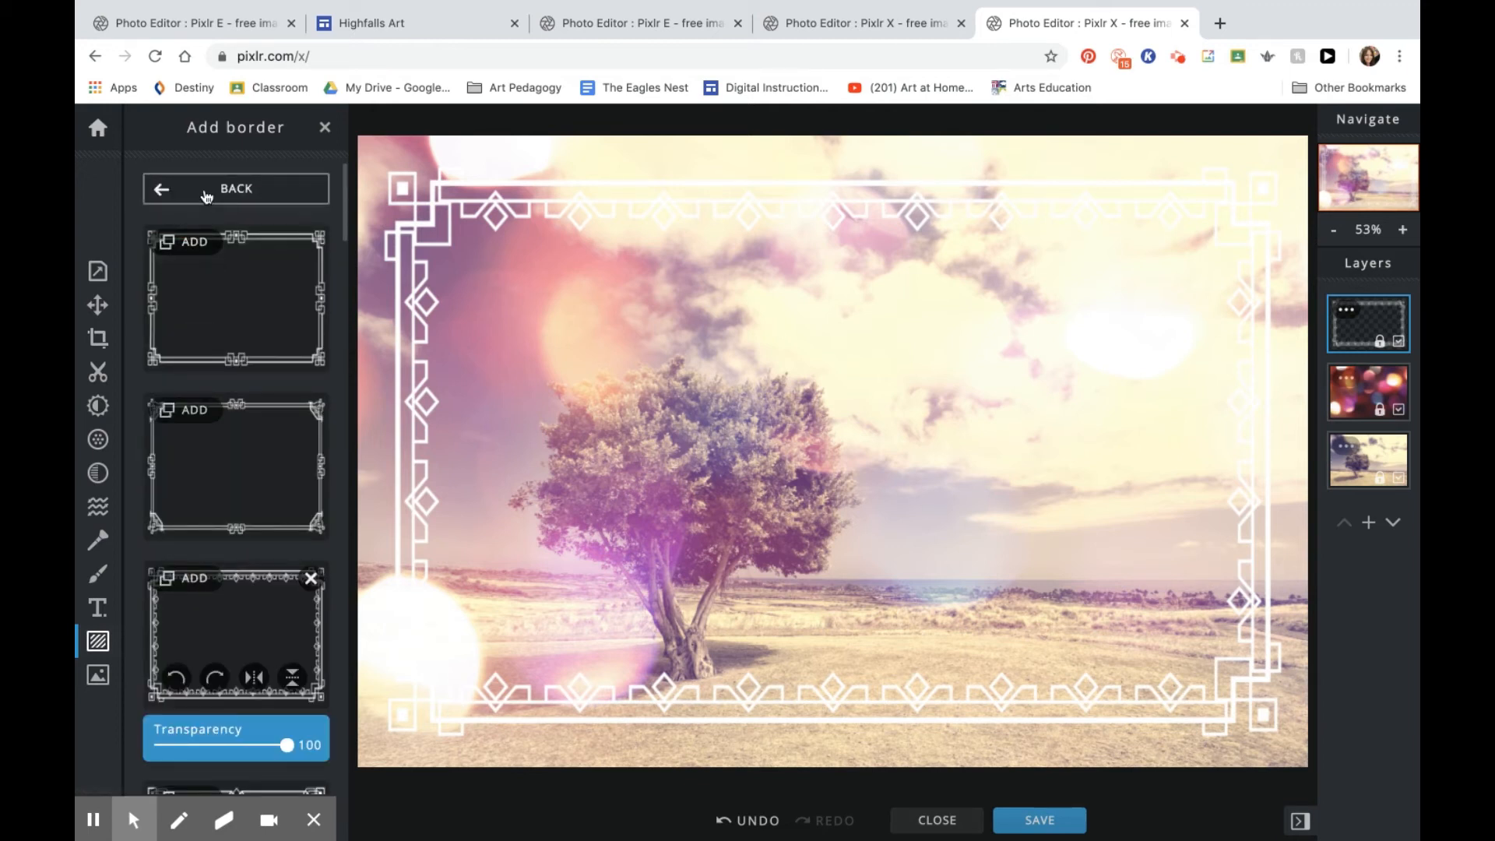
Try several Elegant borders and keep the one with curled corner flourishes and straight double lines along the sides
left_click(206, 195)
scroll(228, 406, "down", 1)
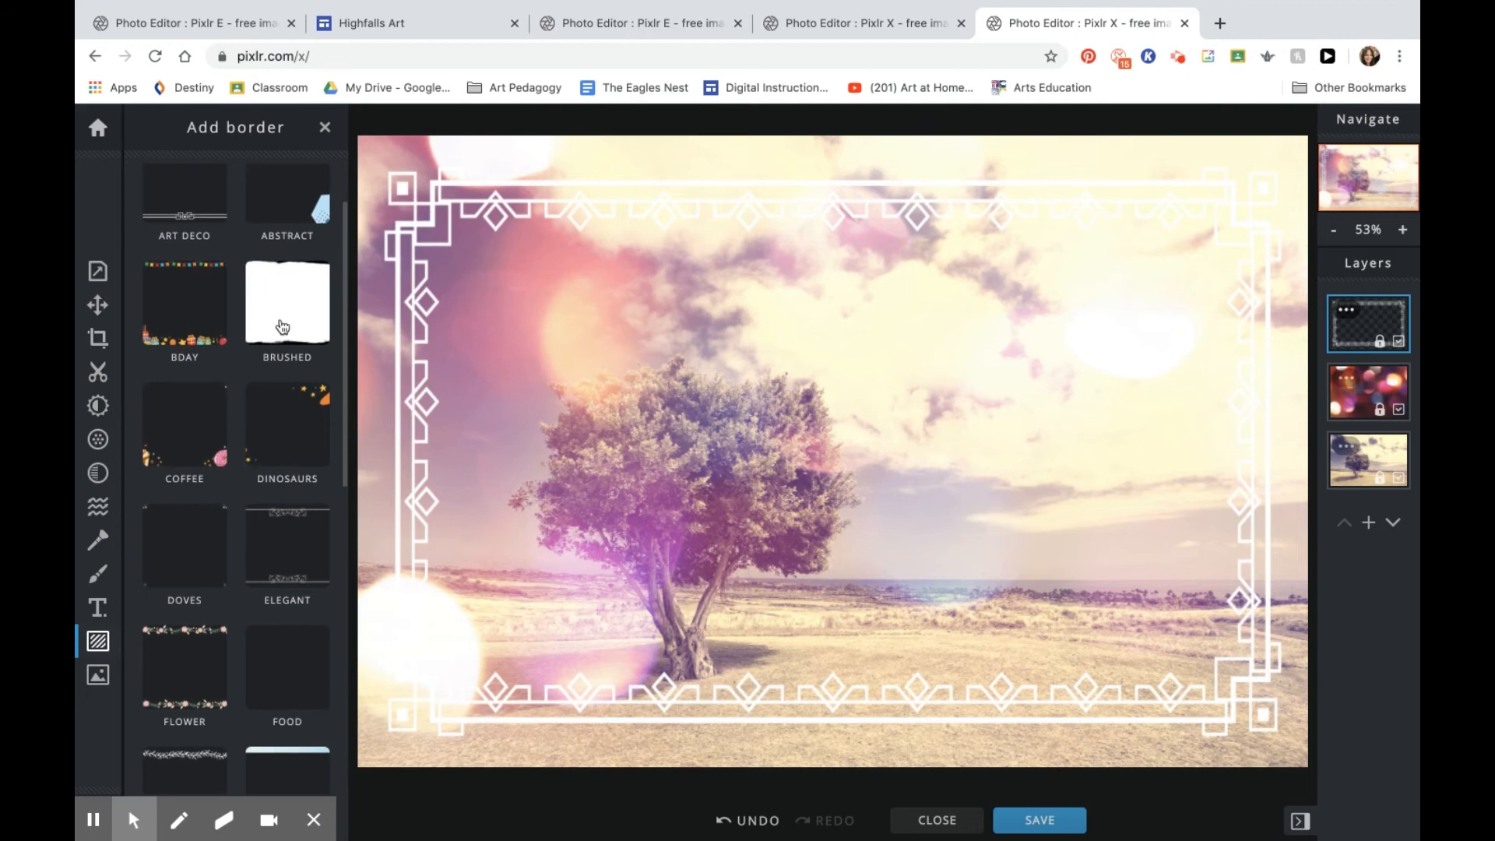
scroll(248, 521, "down", 2)
left_click(269, 475)
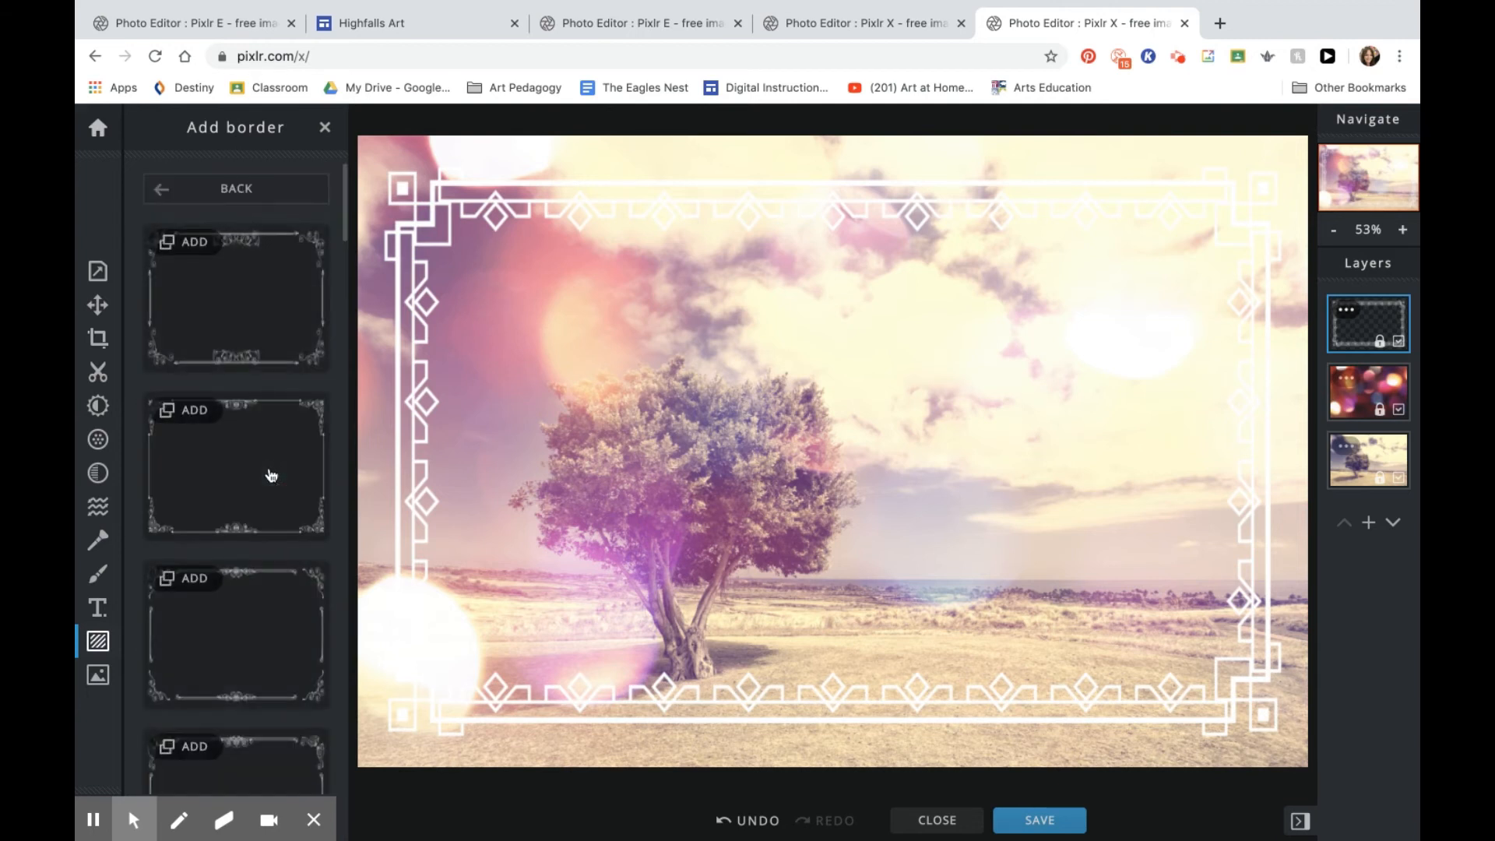
left_click(259, 354)
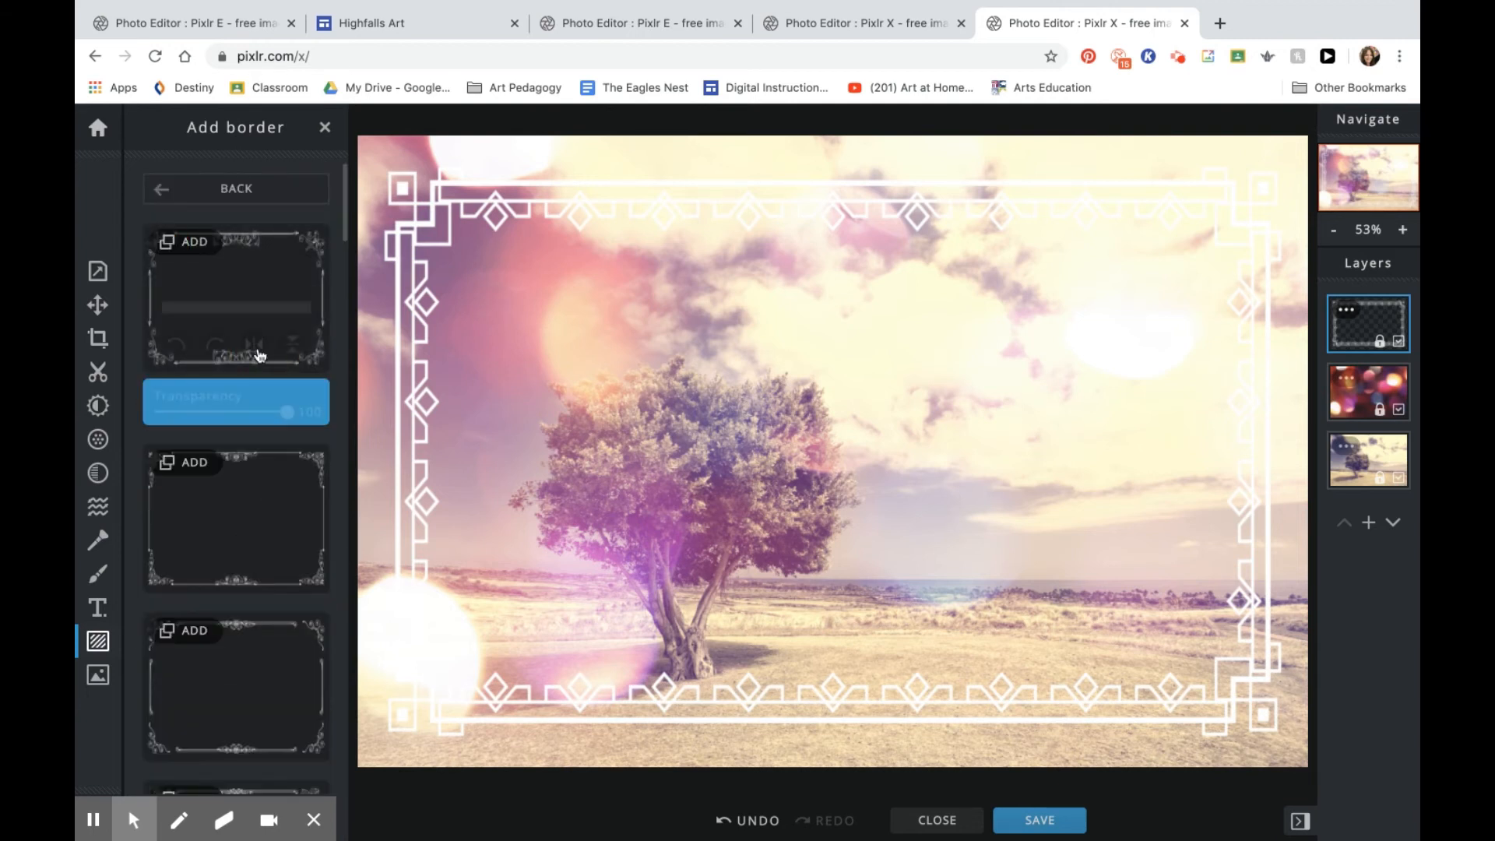
left_click(256, 541)
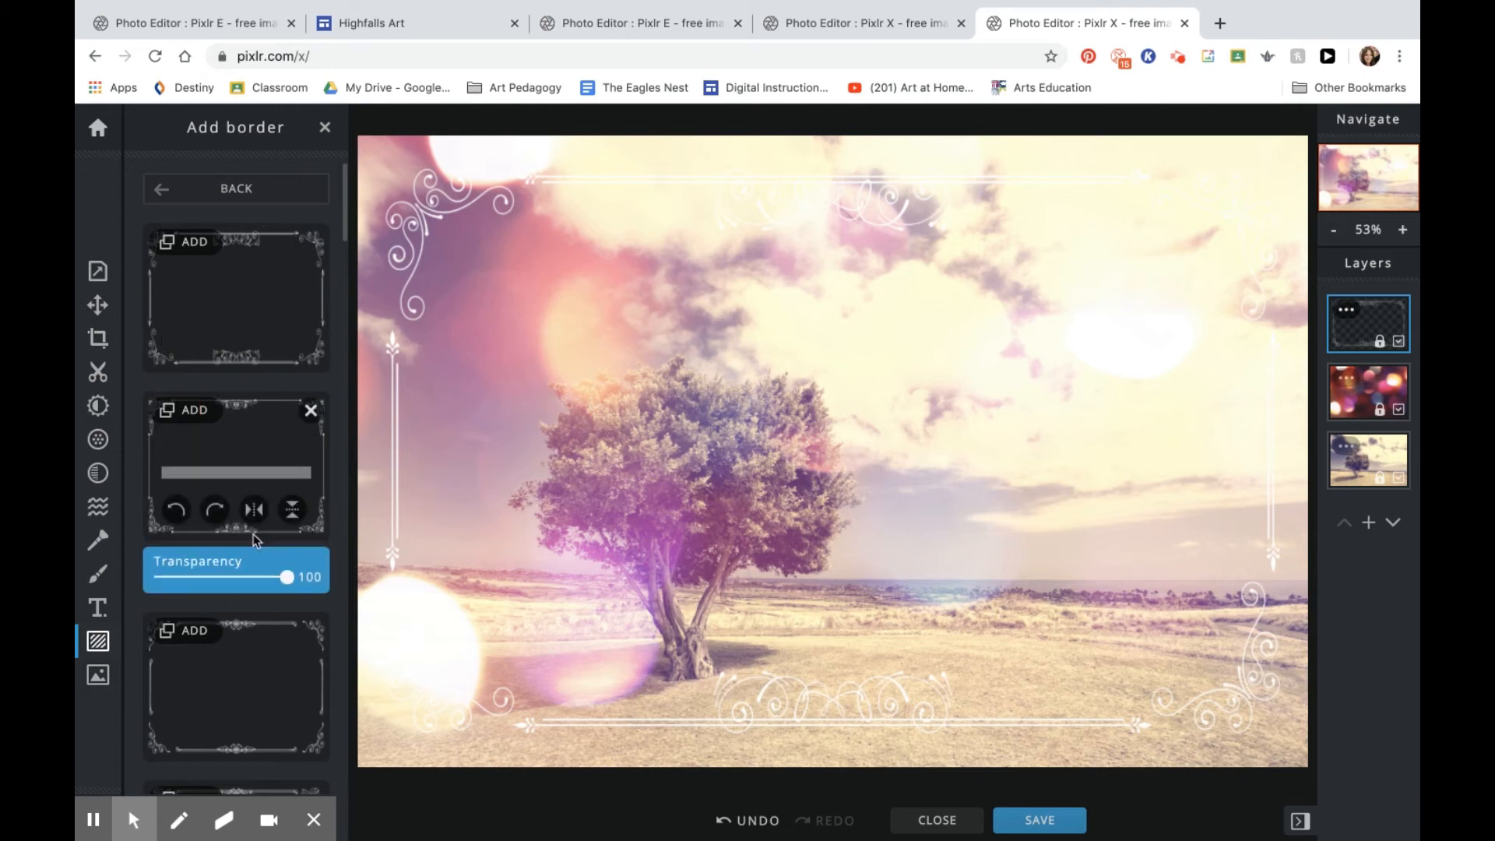
scroll(246, 668, "down", 3)
left_click(256, 609)
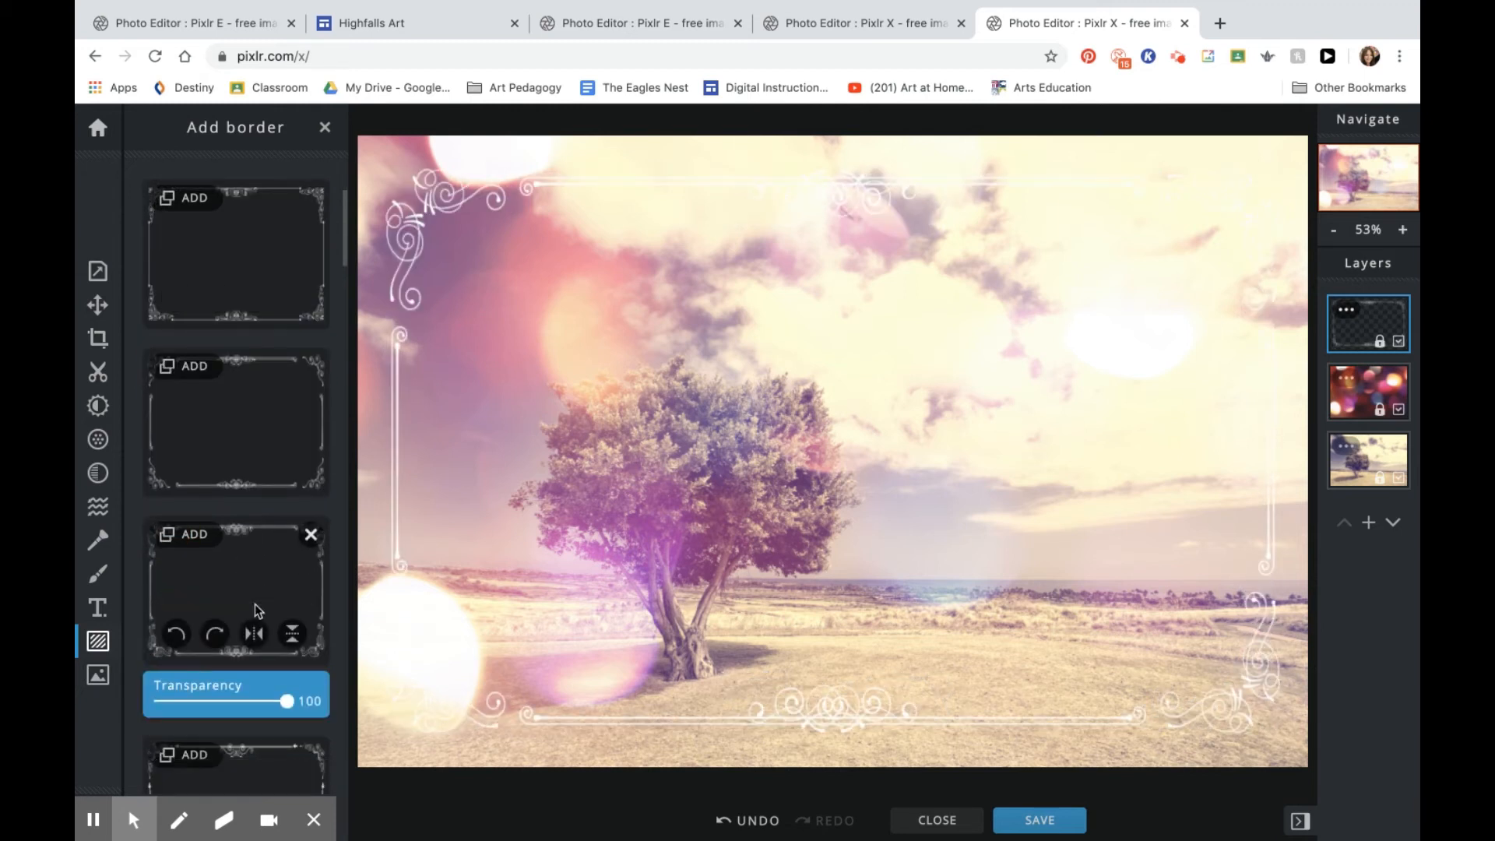
scroll(272, 577, "down", 3)
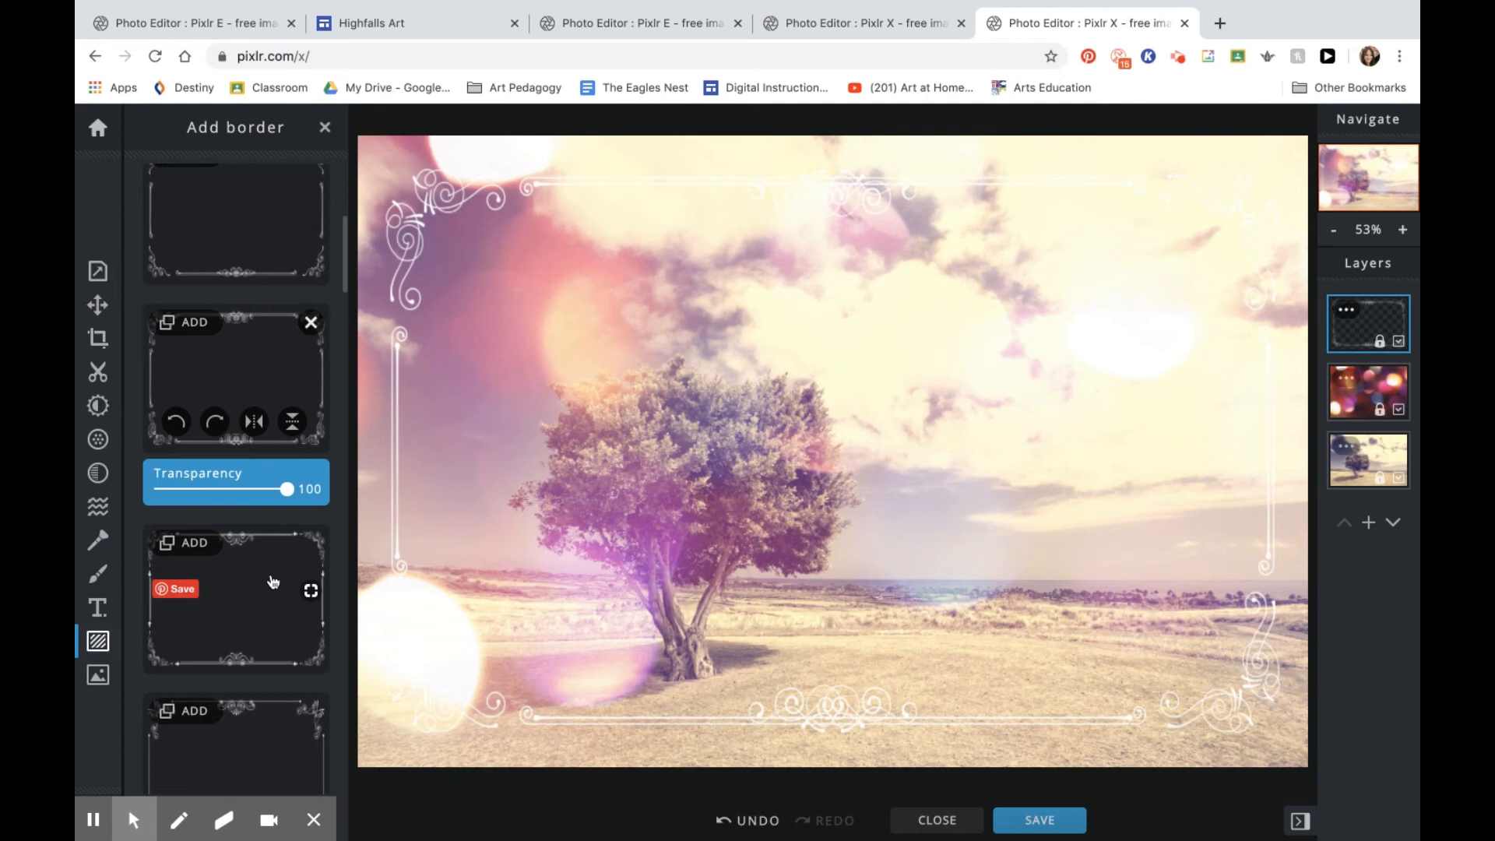
left_click(258, 562)
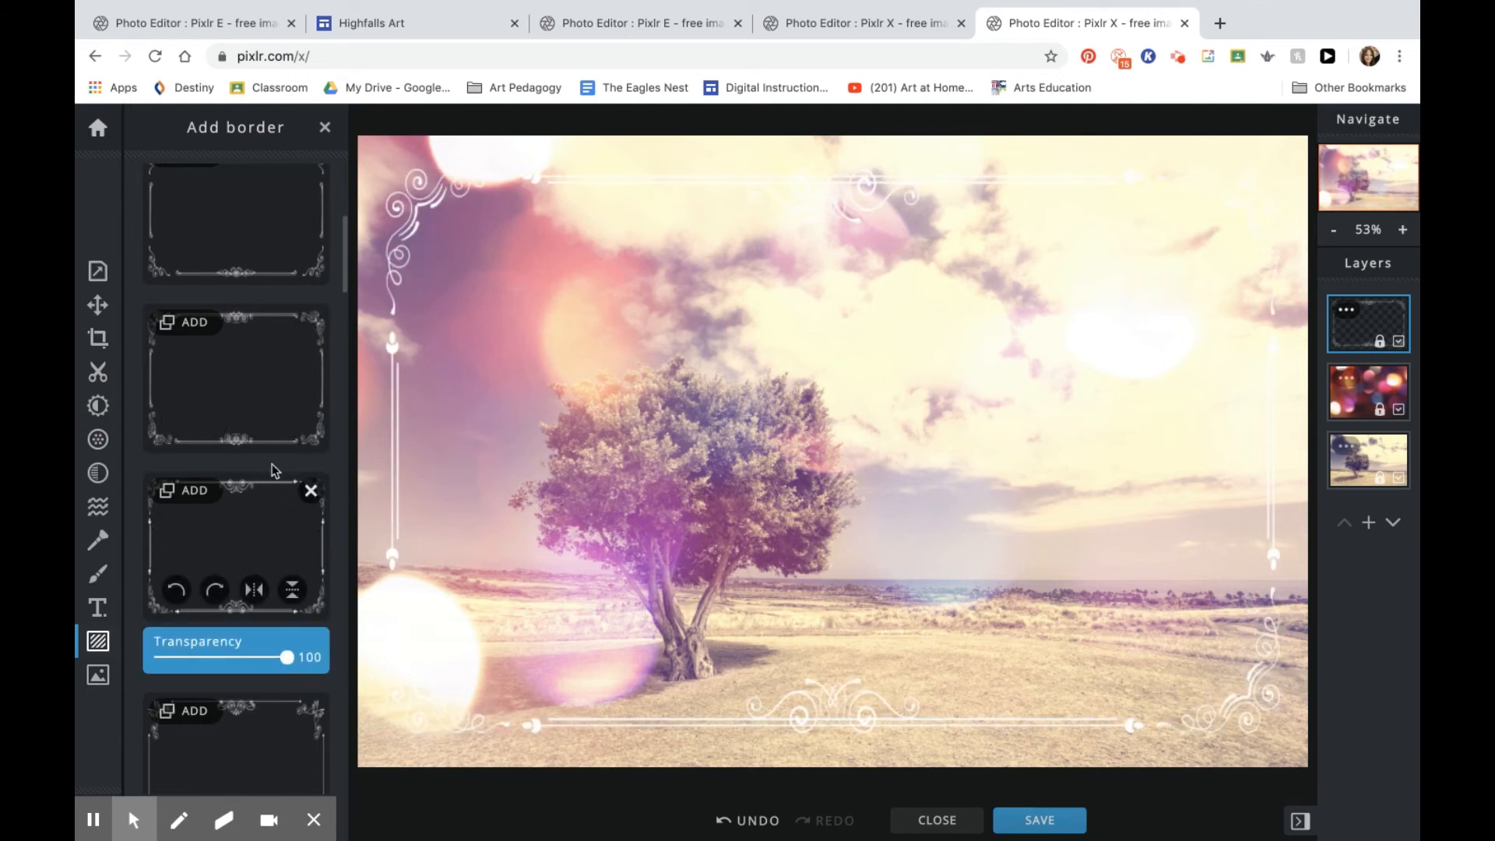
scroll(256, 389, "down", 3)
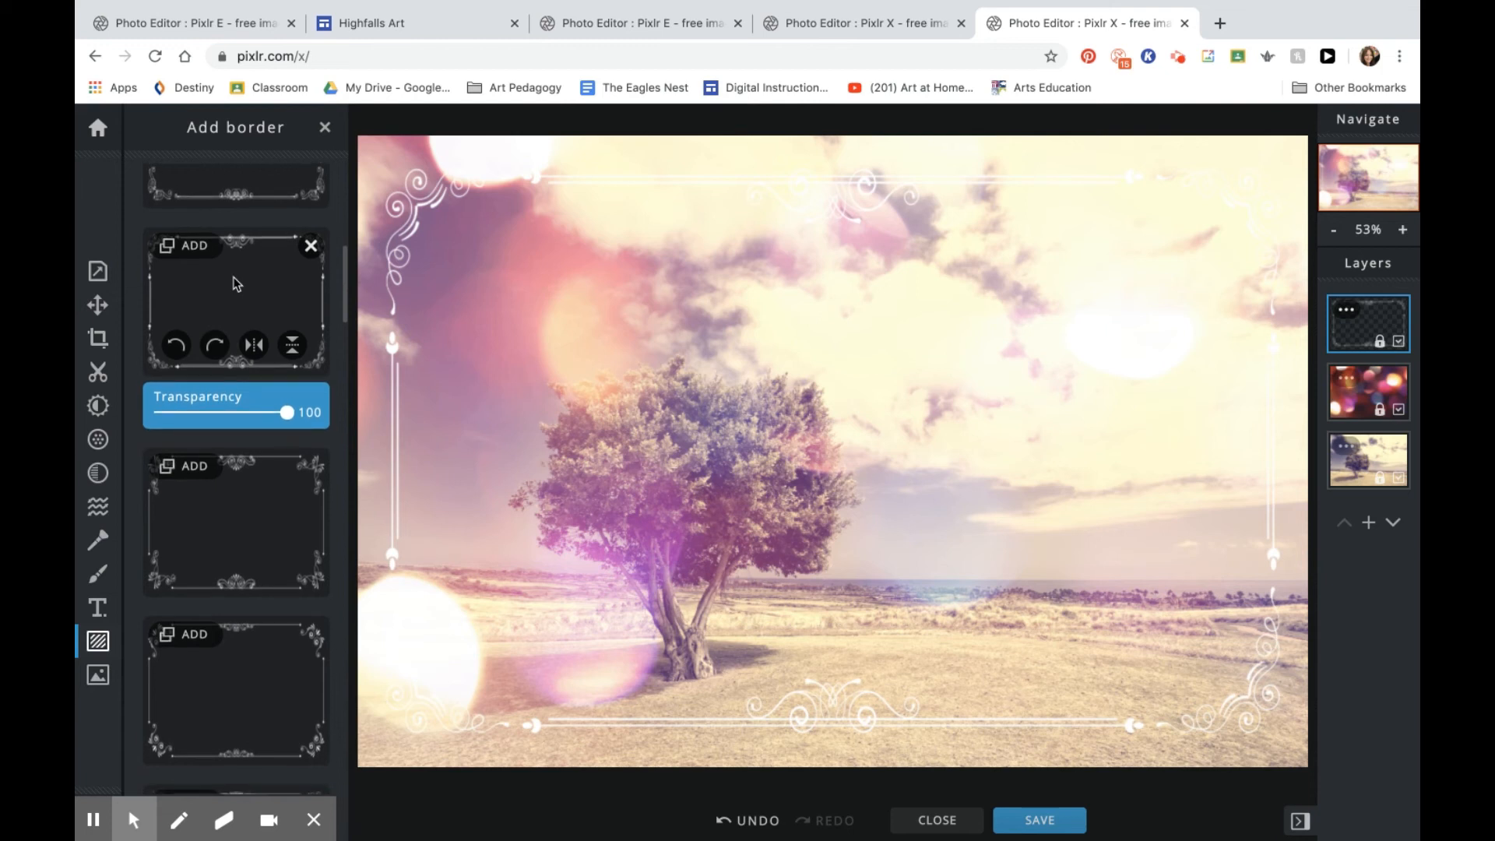
scroll(236, 285, "up", 1)
scroll(198, 329, "up", 8)
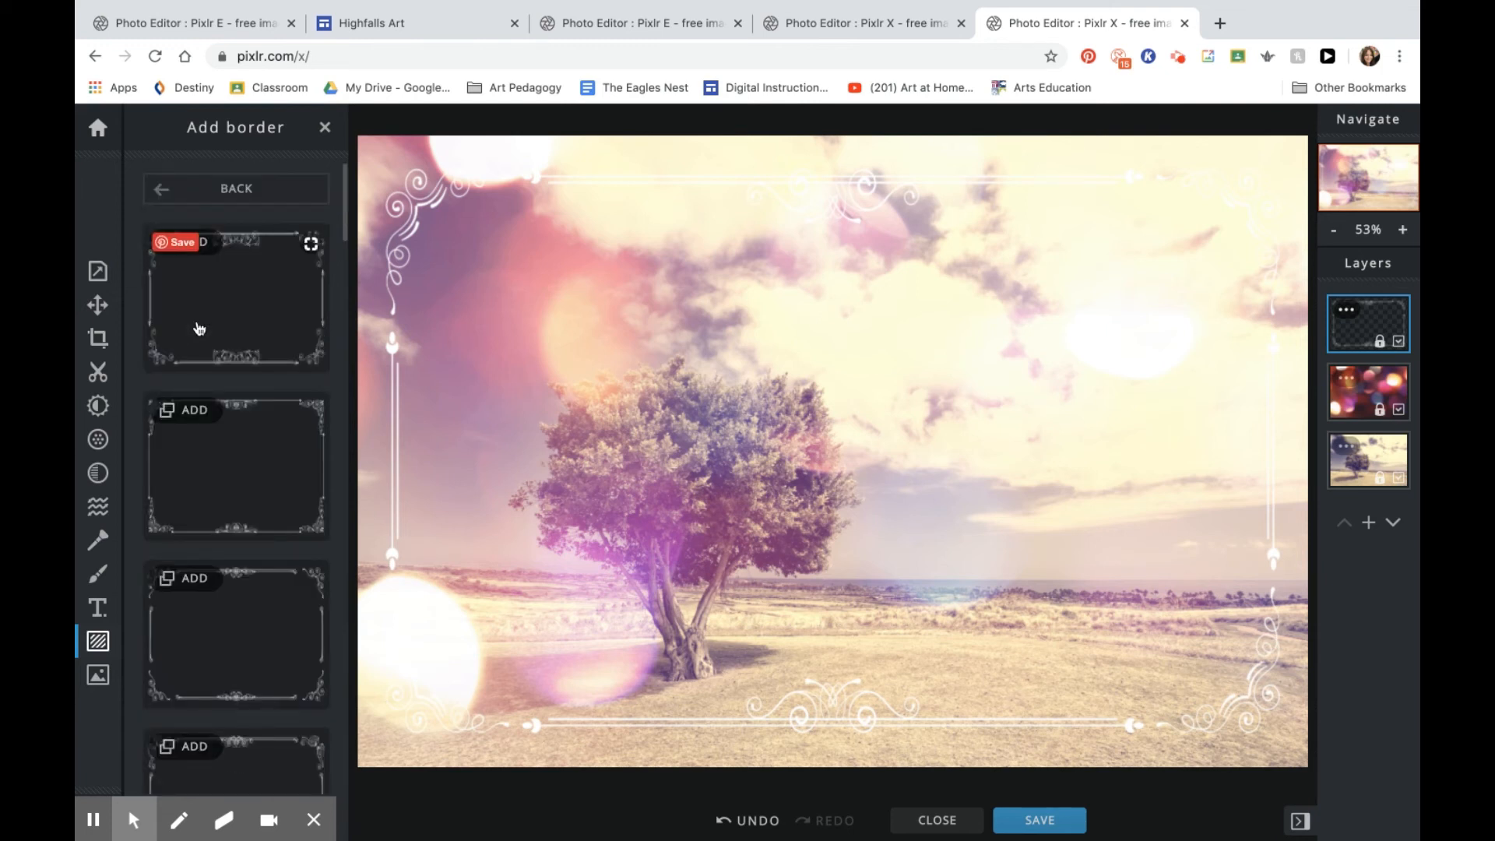
Look through the remaining border categories and the shape categories
left_click(199, 190)
scroll(232, 612, "down", 4)
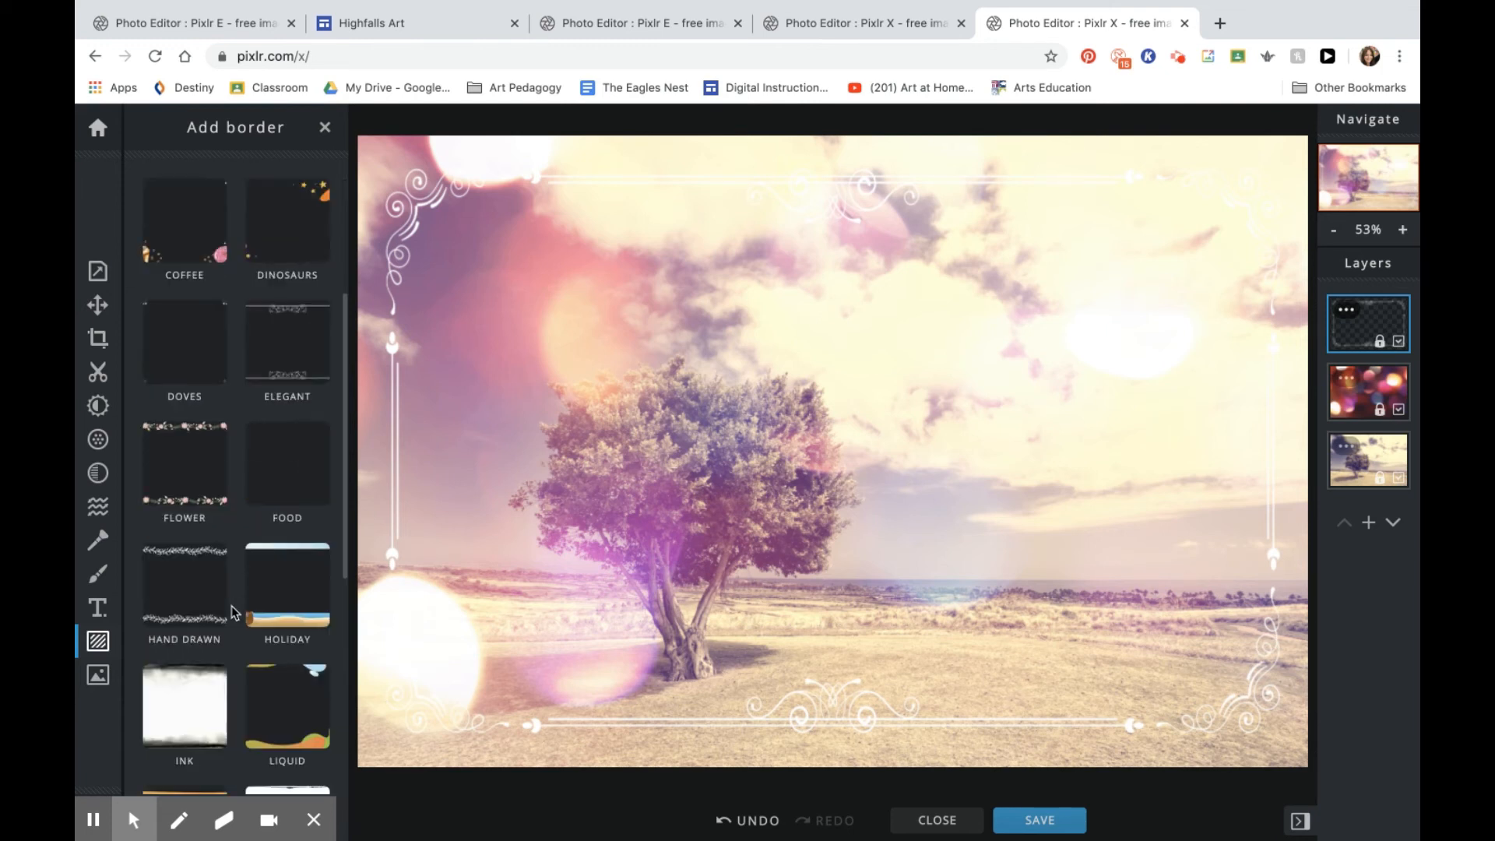
scroll(231, 612, "down", 5)
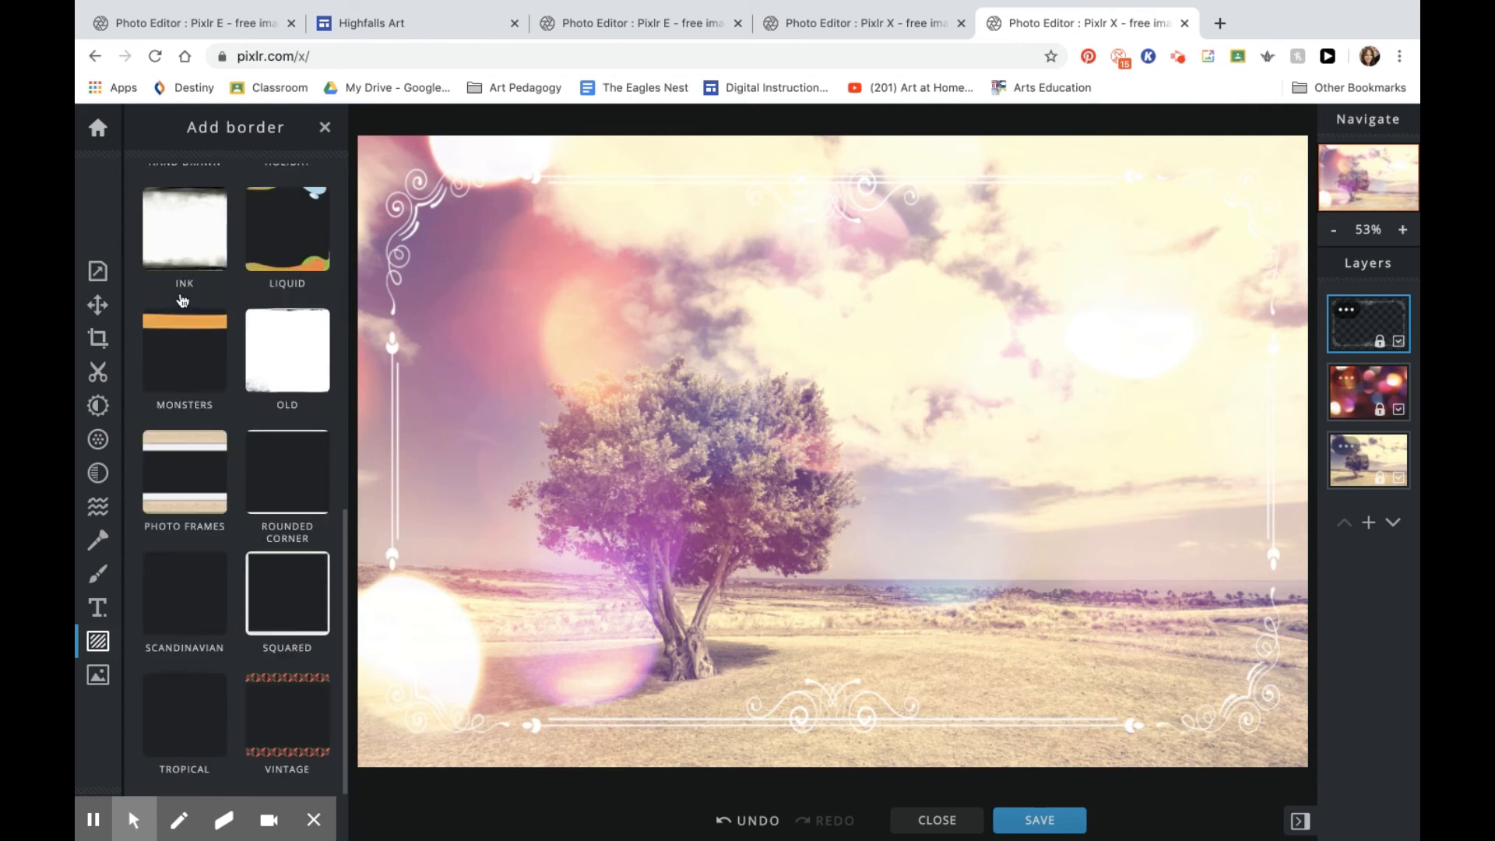
scroll(238, 224, "up", 10)
left_click(218, 191)
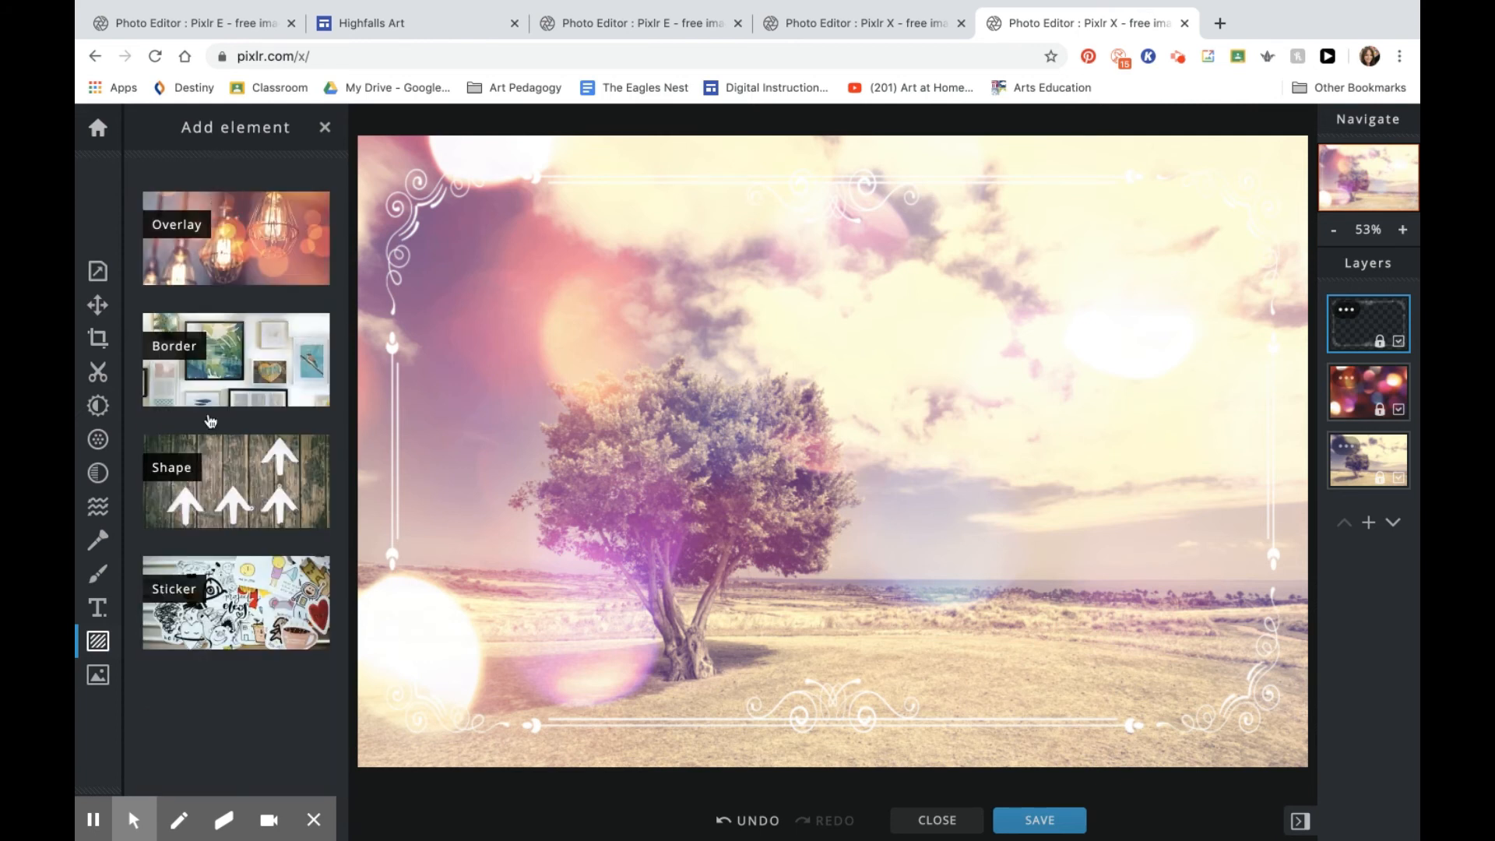
left_click(240, 464)
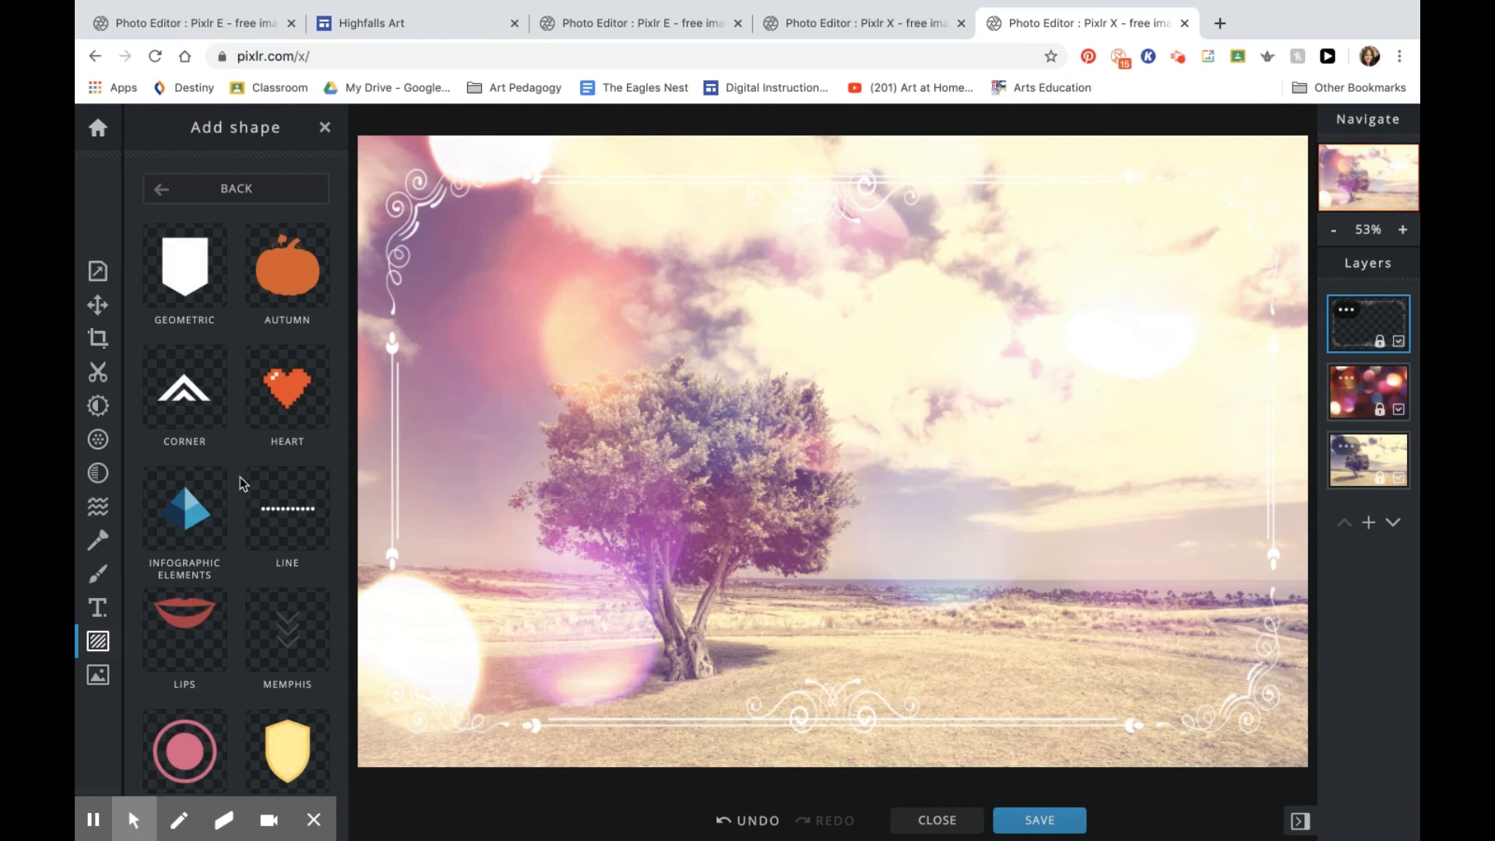
scroll(241, 479, "down", 2)
scroll(240, 476, "down", 3)
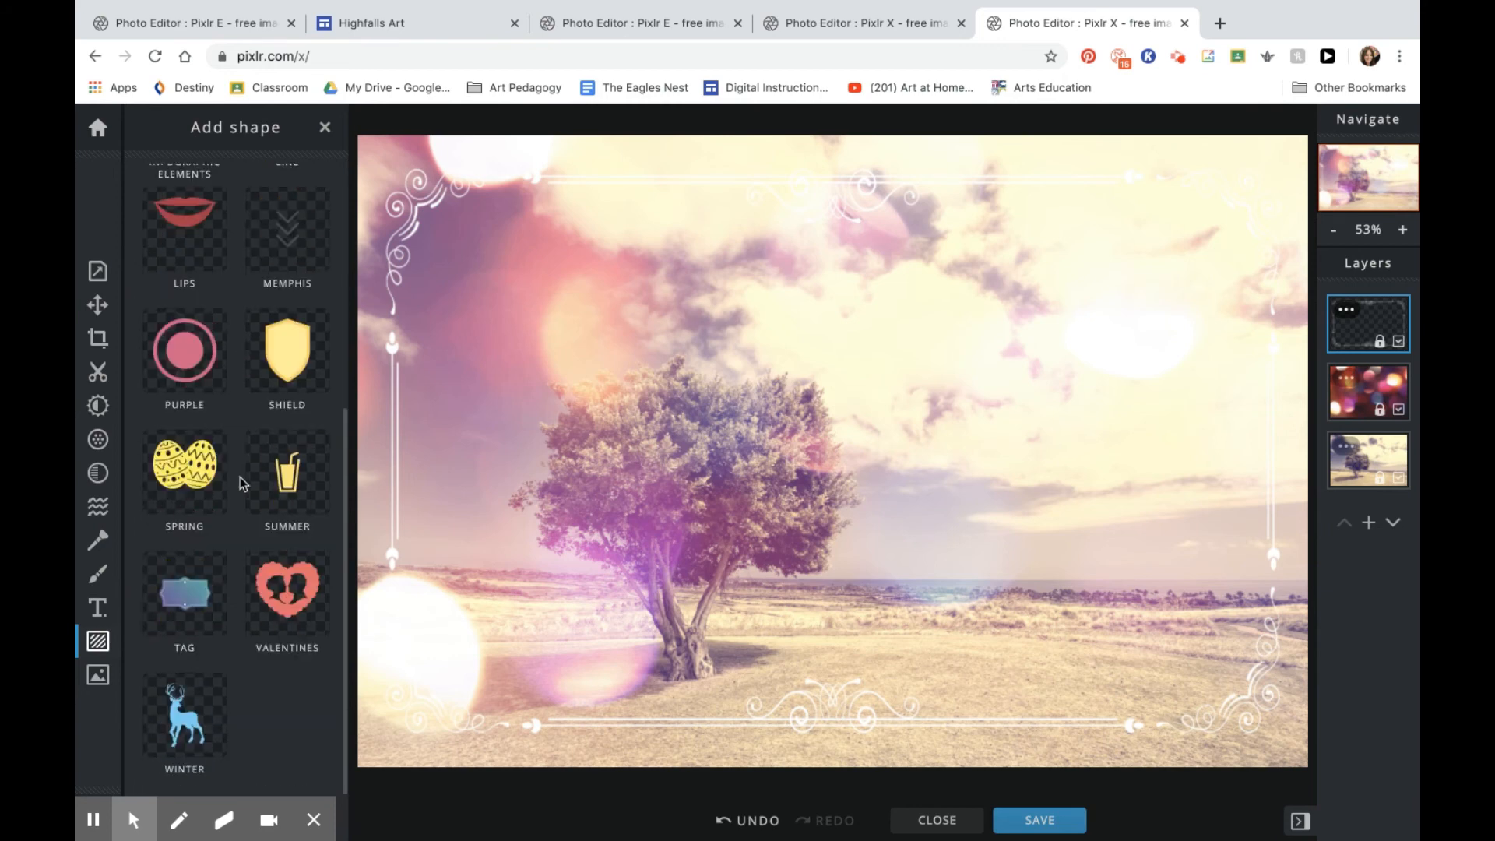
scroll(240, 474, "up", 5)
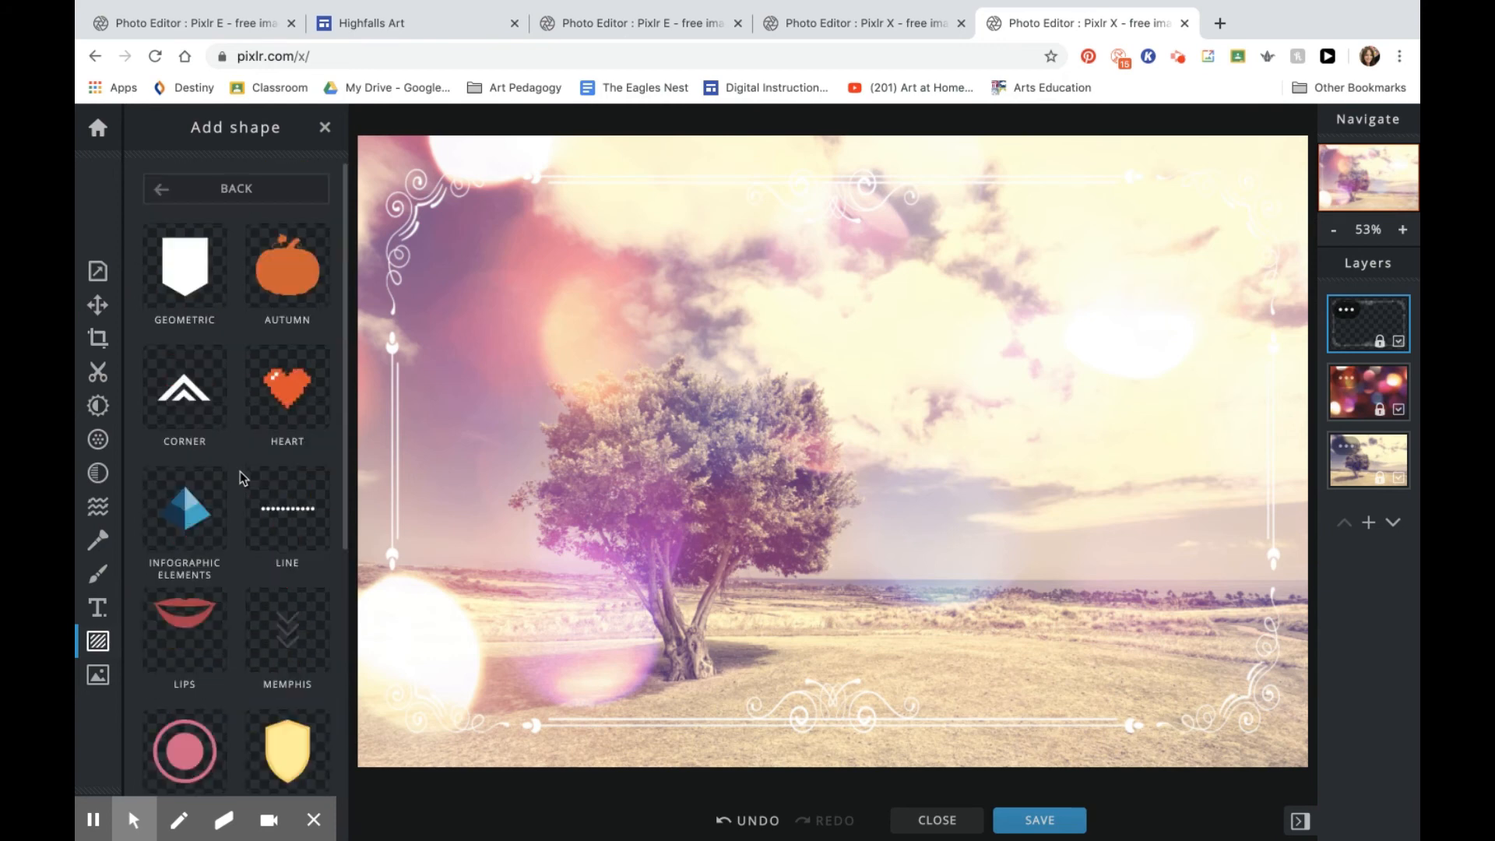
Look through the sticker categories and open the Quotes Black collection
left_click(181, 189)
left_click(222, 587)
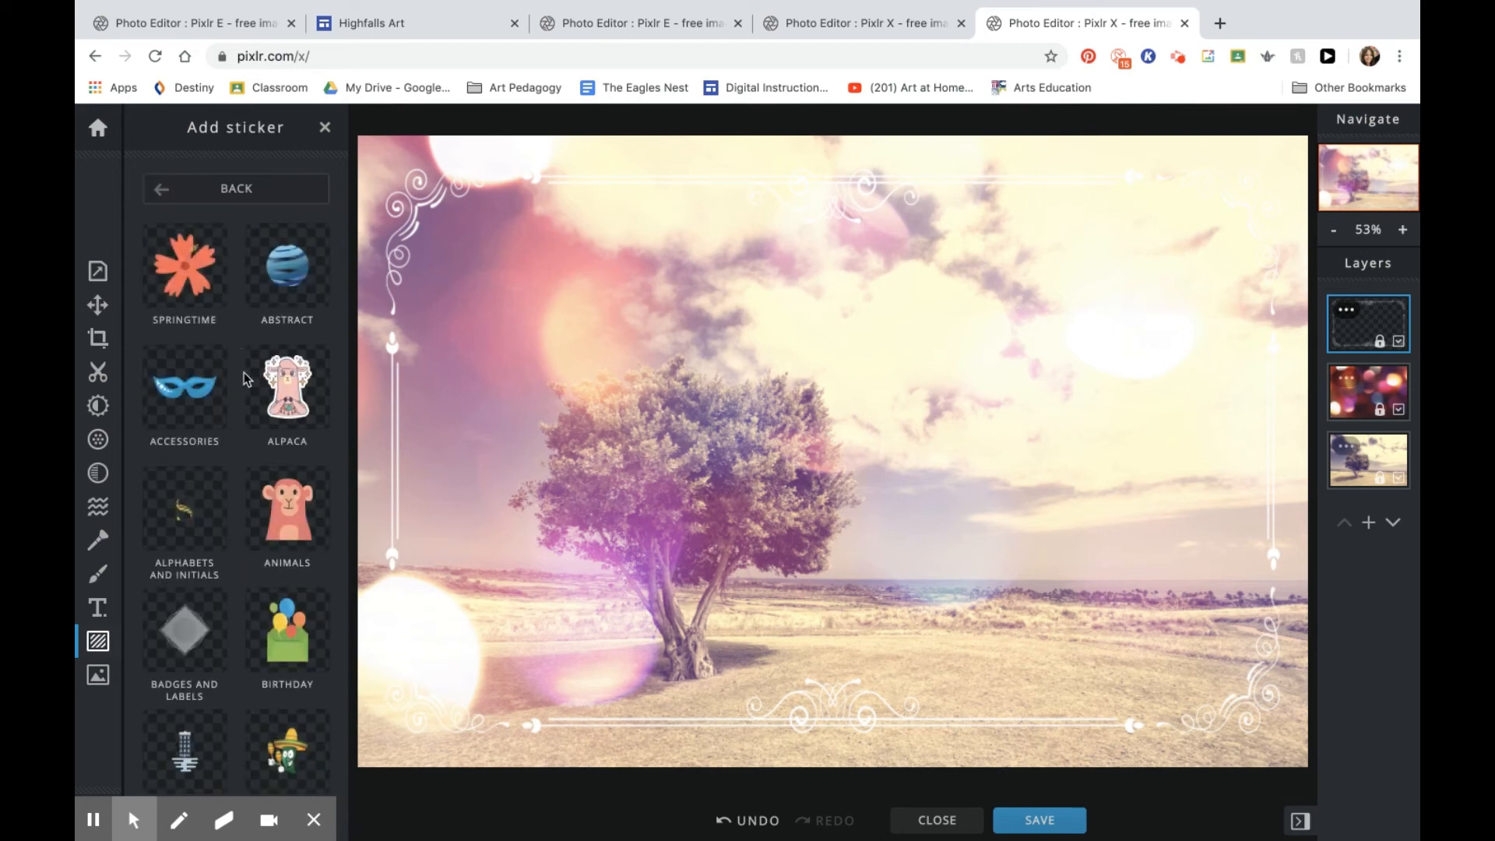
scroll(250, 461, "down", 5)
scroll(251, 466, "down", 4)
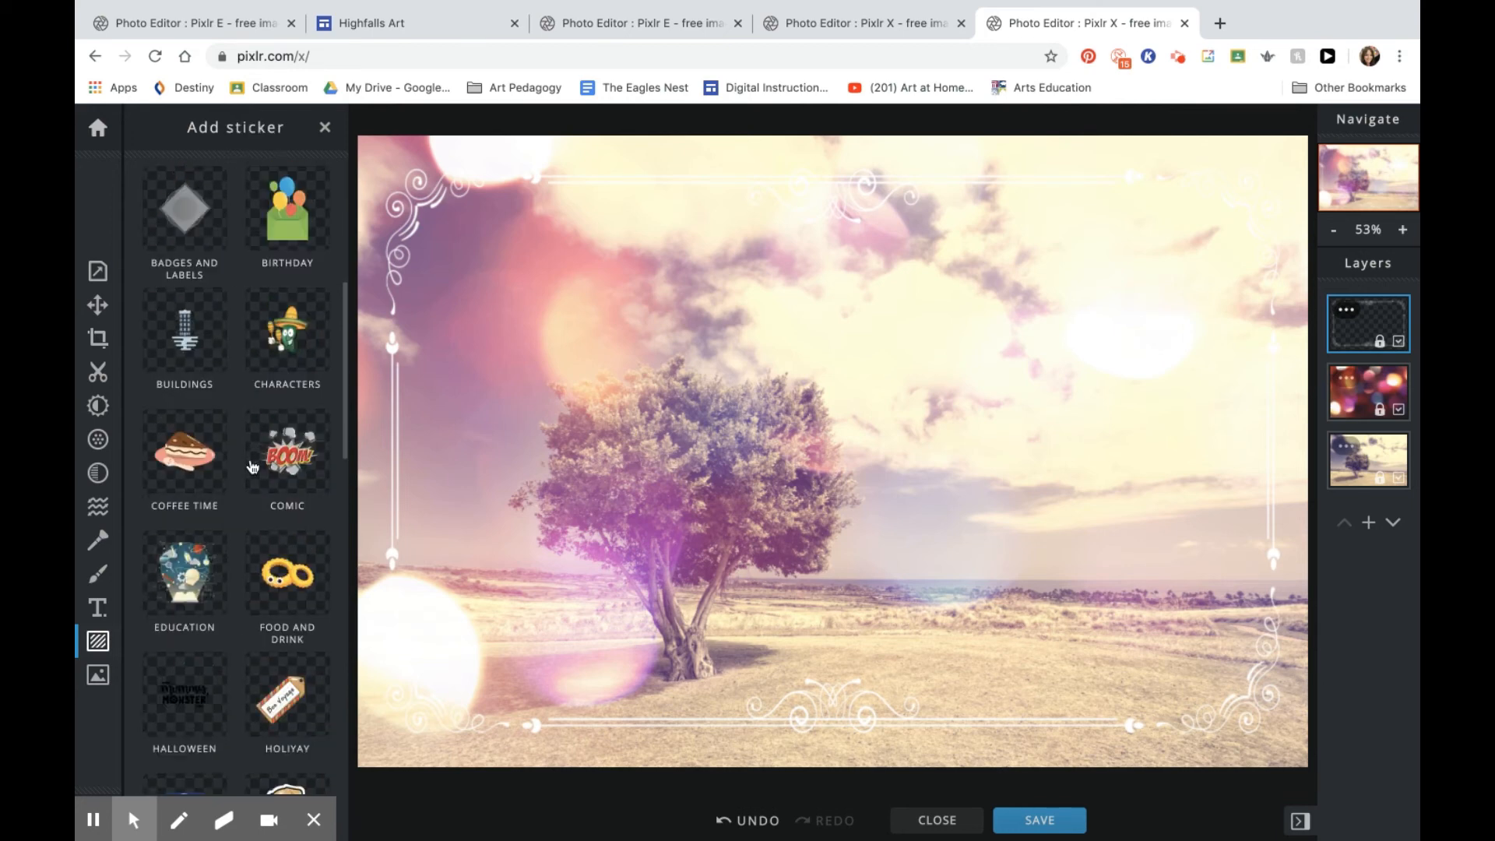
scroll(250, 466, "down", 4)
scroll(251, 466, "down", 1)
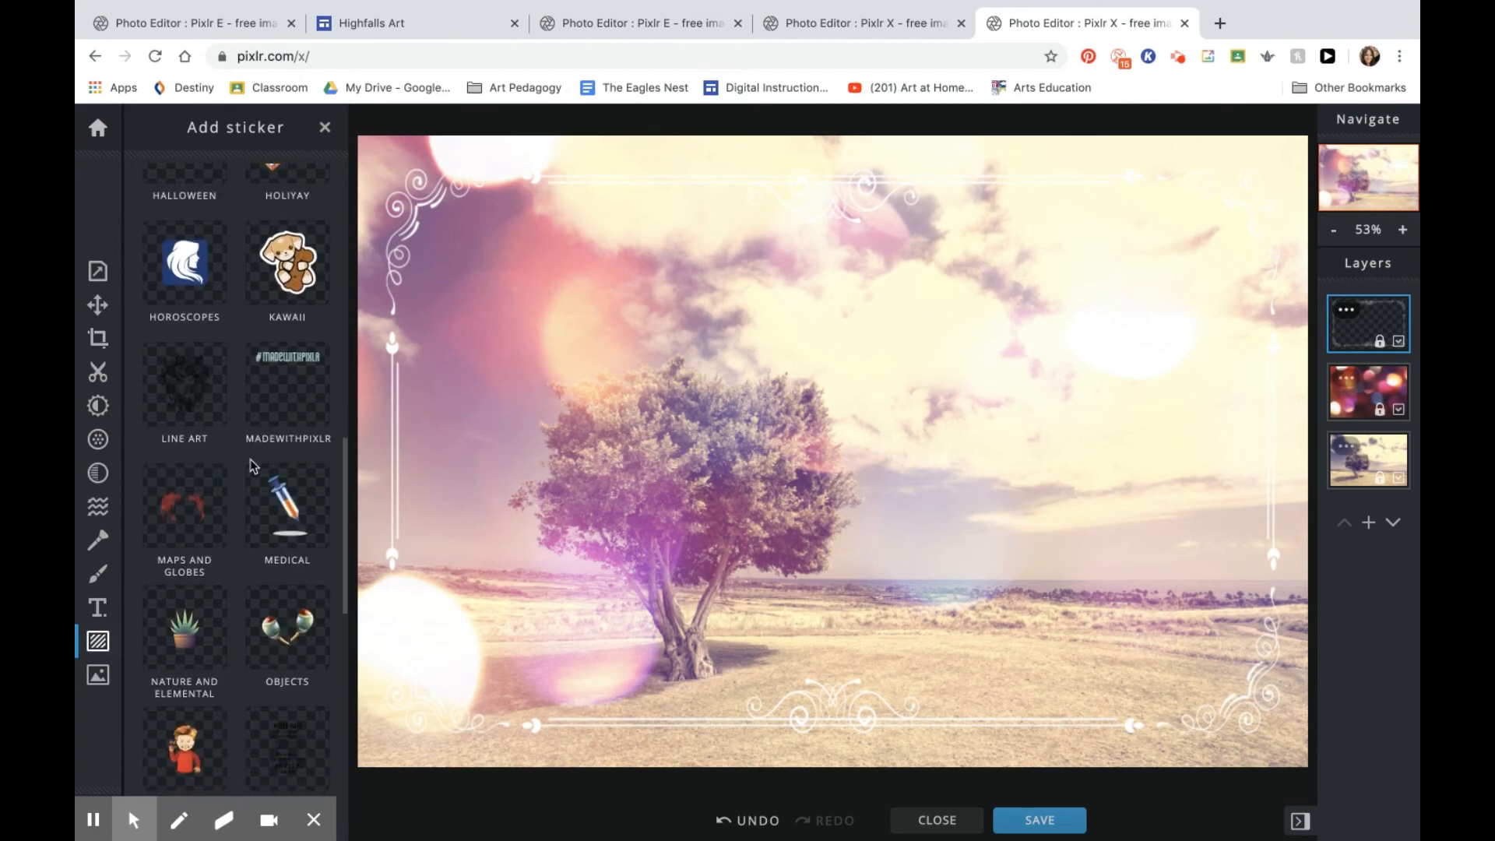
scroll(201, 545, "down", 5)
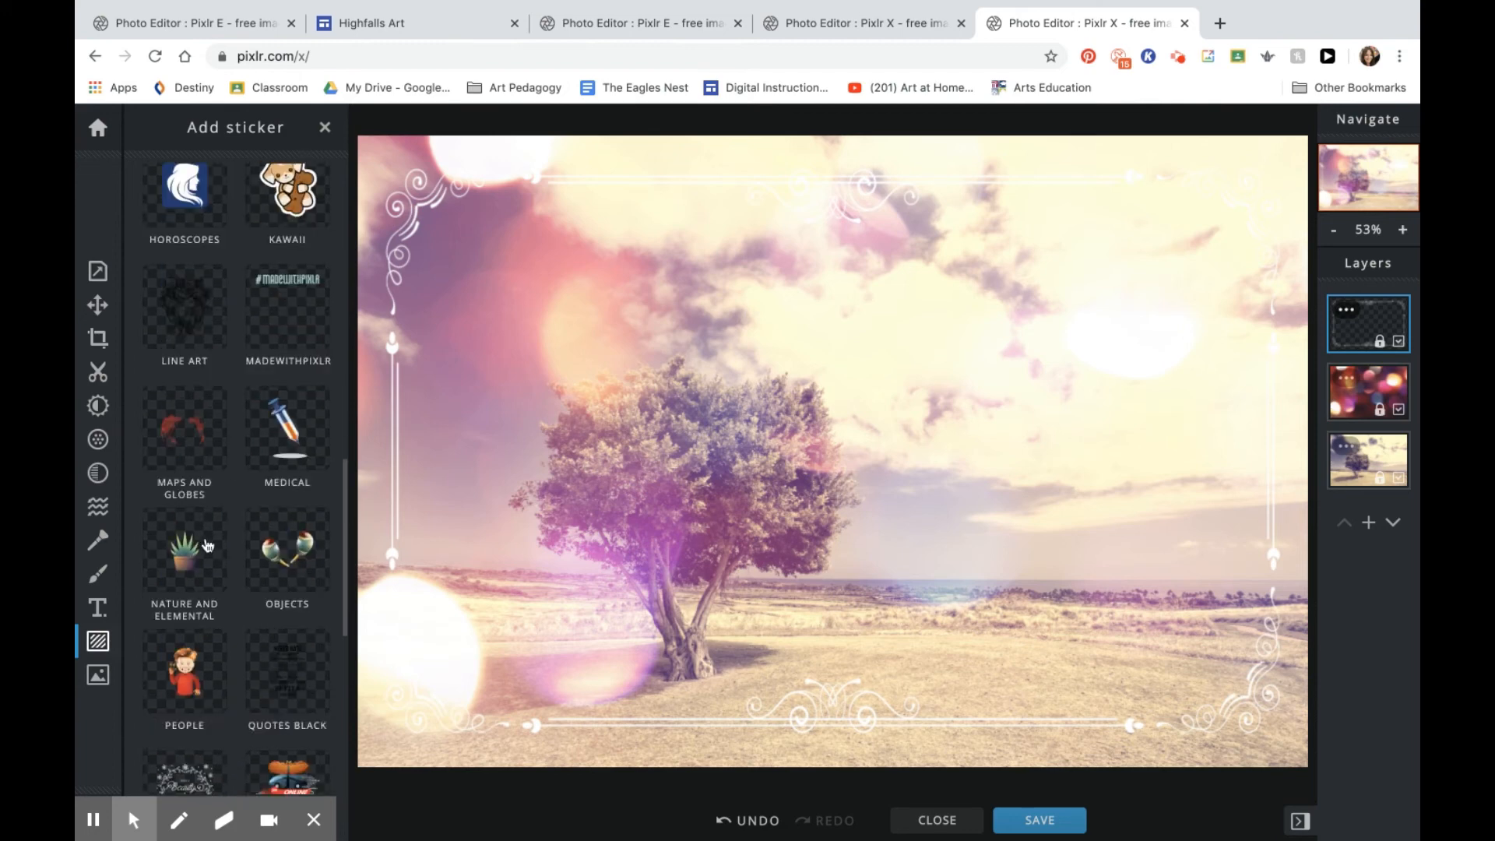
scroll(194, 577, "down", 6)
scroll(194, 577, "up", 7)
left_click(295, 539)
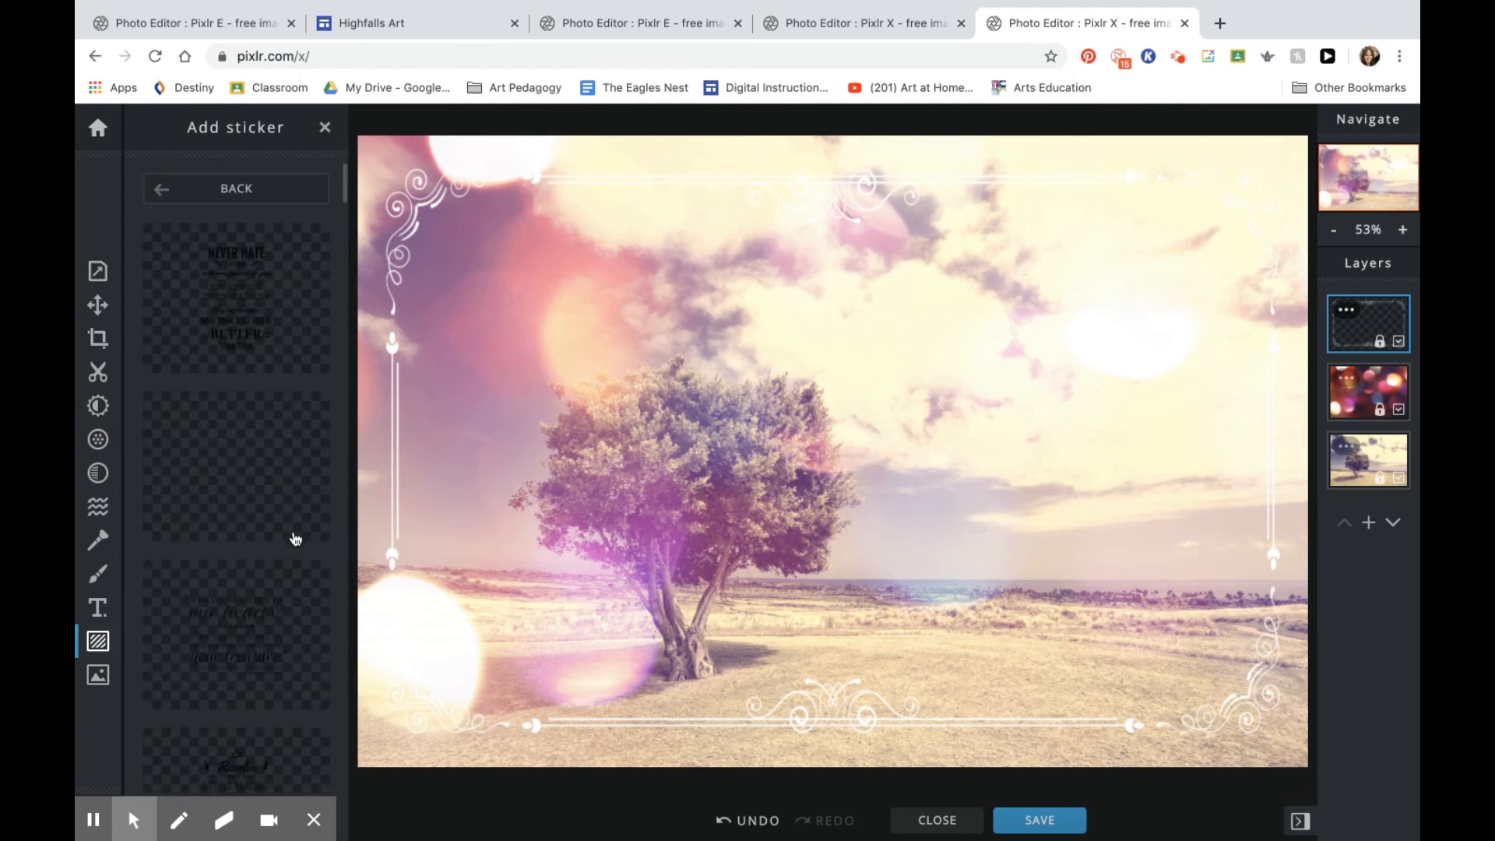
Try the "Never hate people" quote sticker at an enlarged size and the "Resolve" reading quote sticker on the photo
left_click(259, 324)
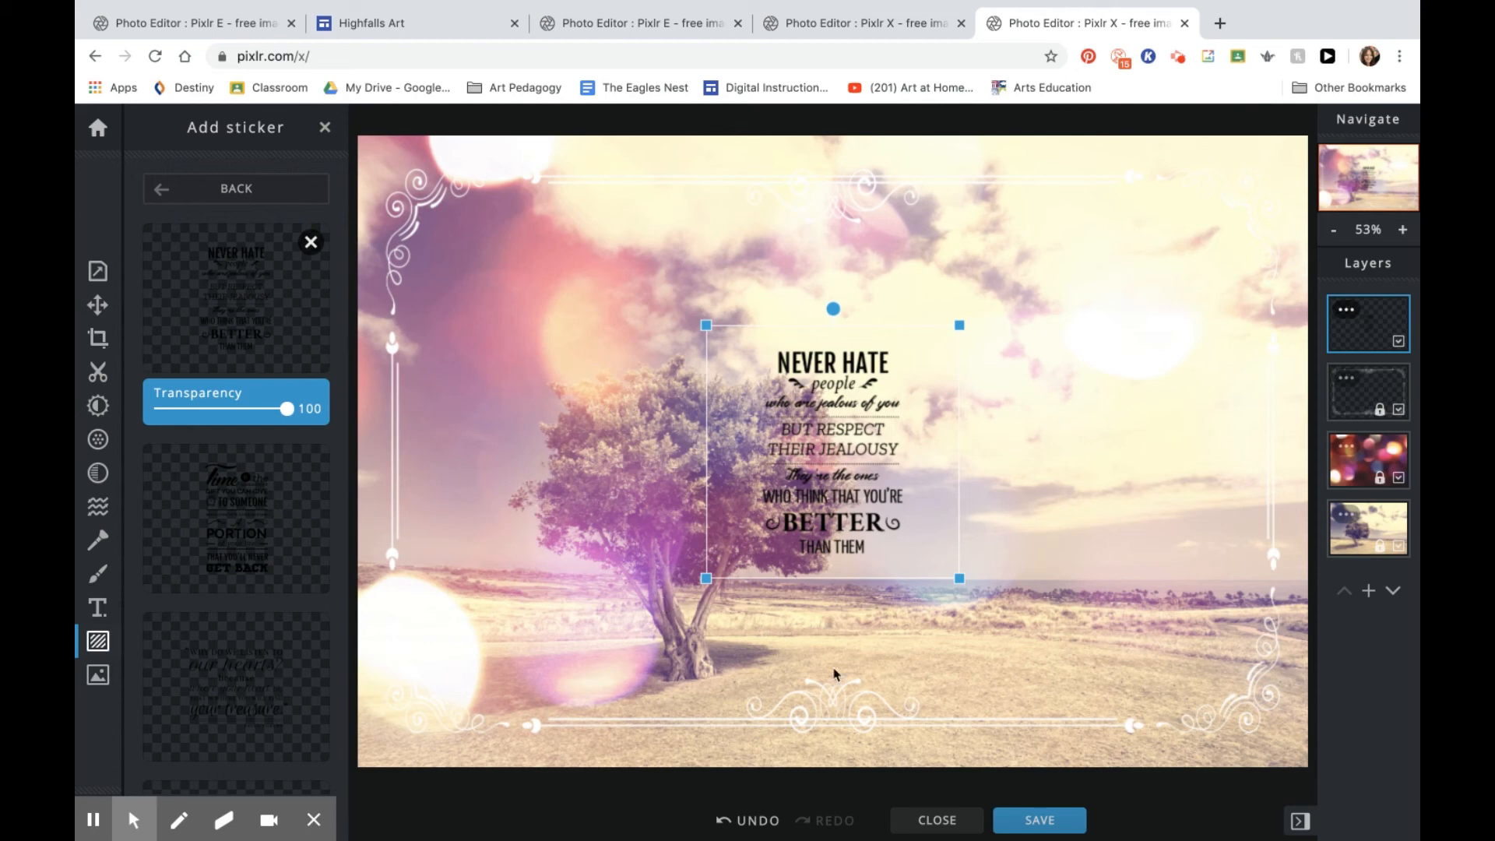
left_click_drag(708, 577, 552, 685)
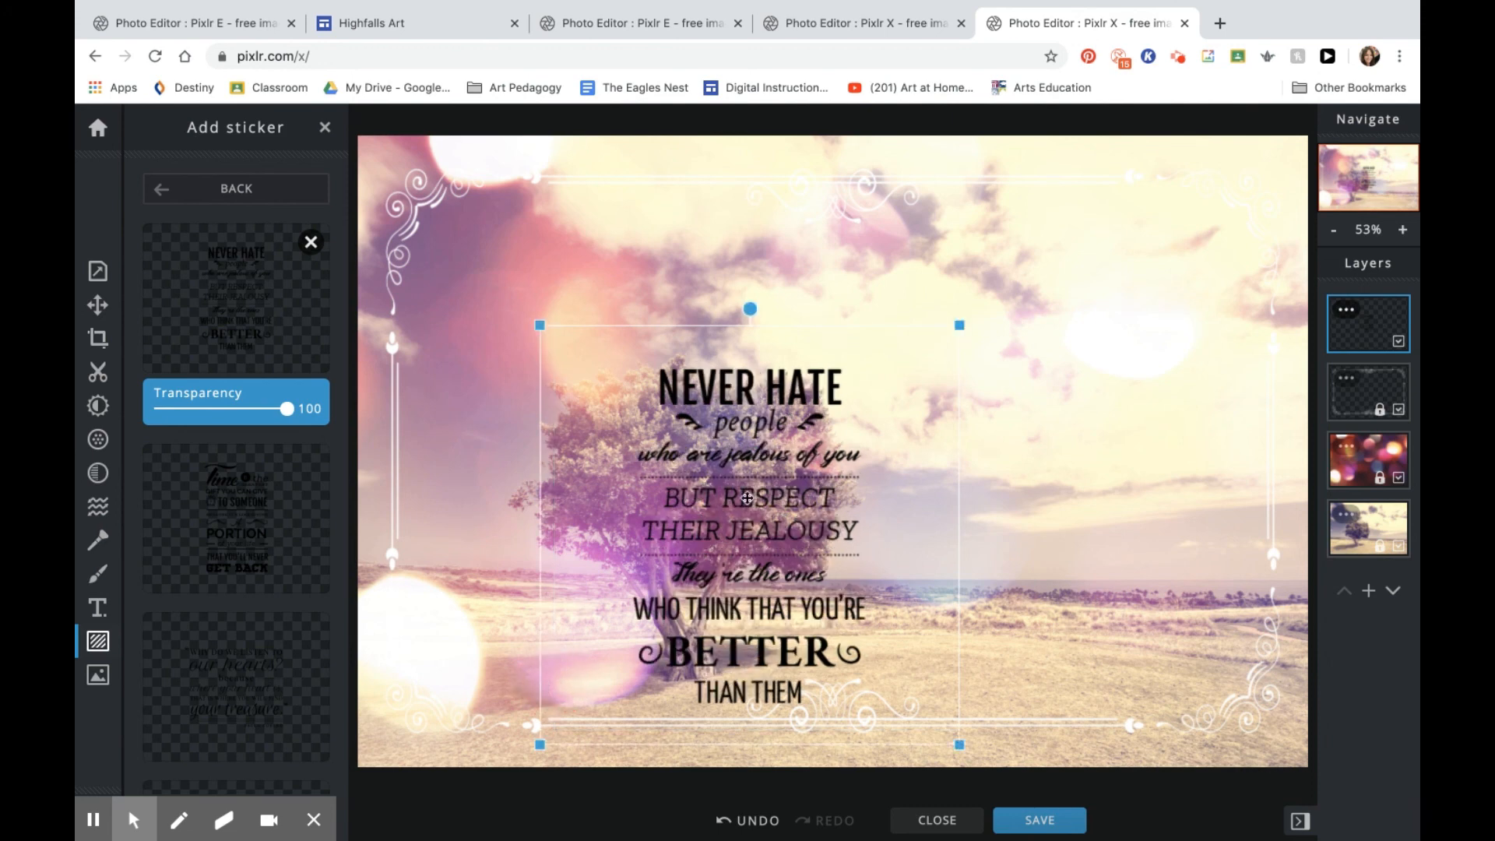
key("Delete")
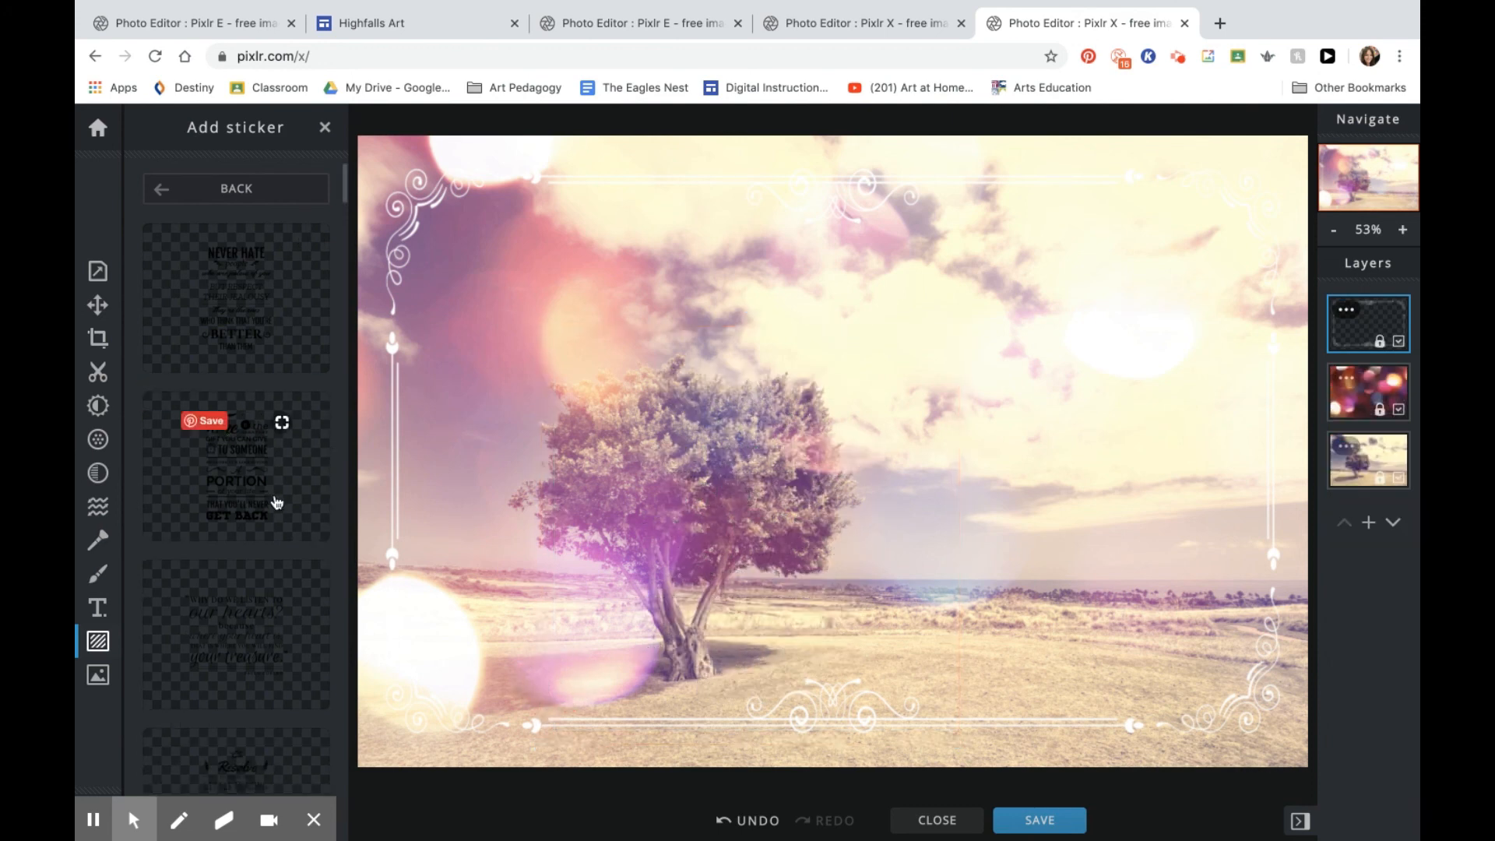
scroll(267, 598, "down", 1)
left_click(279, 653)
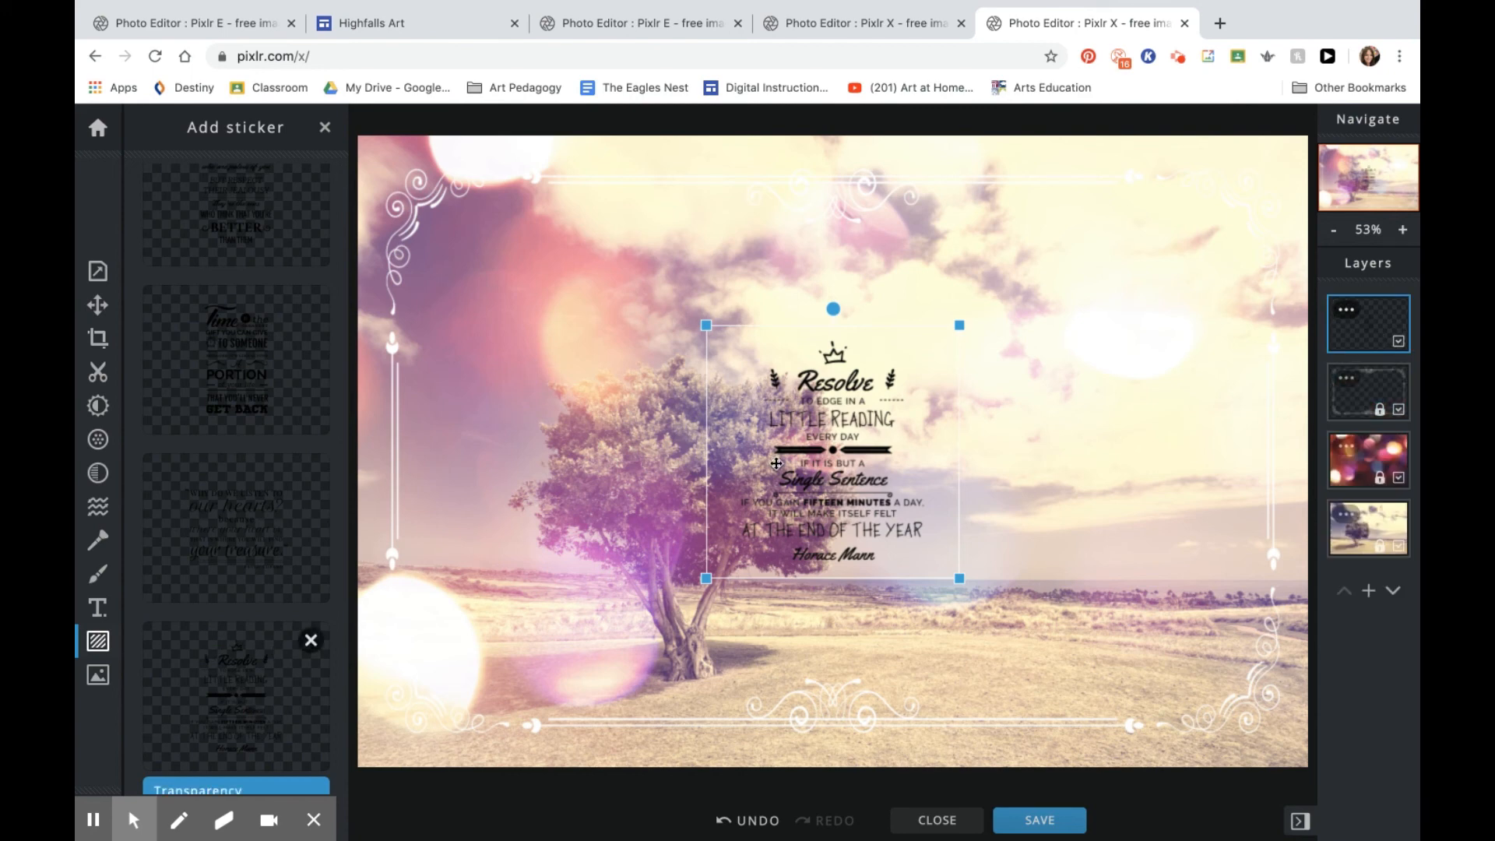
key("Delete")
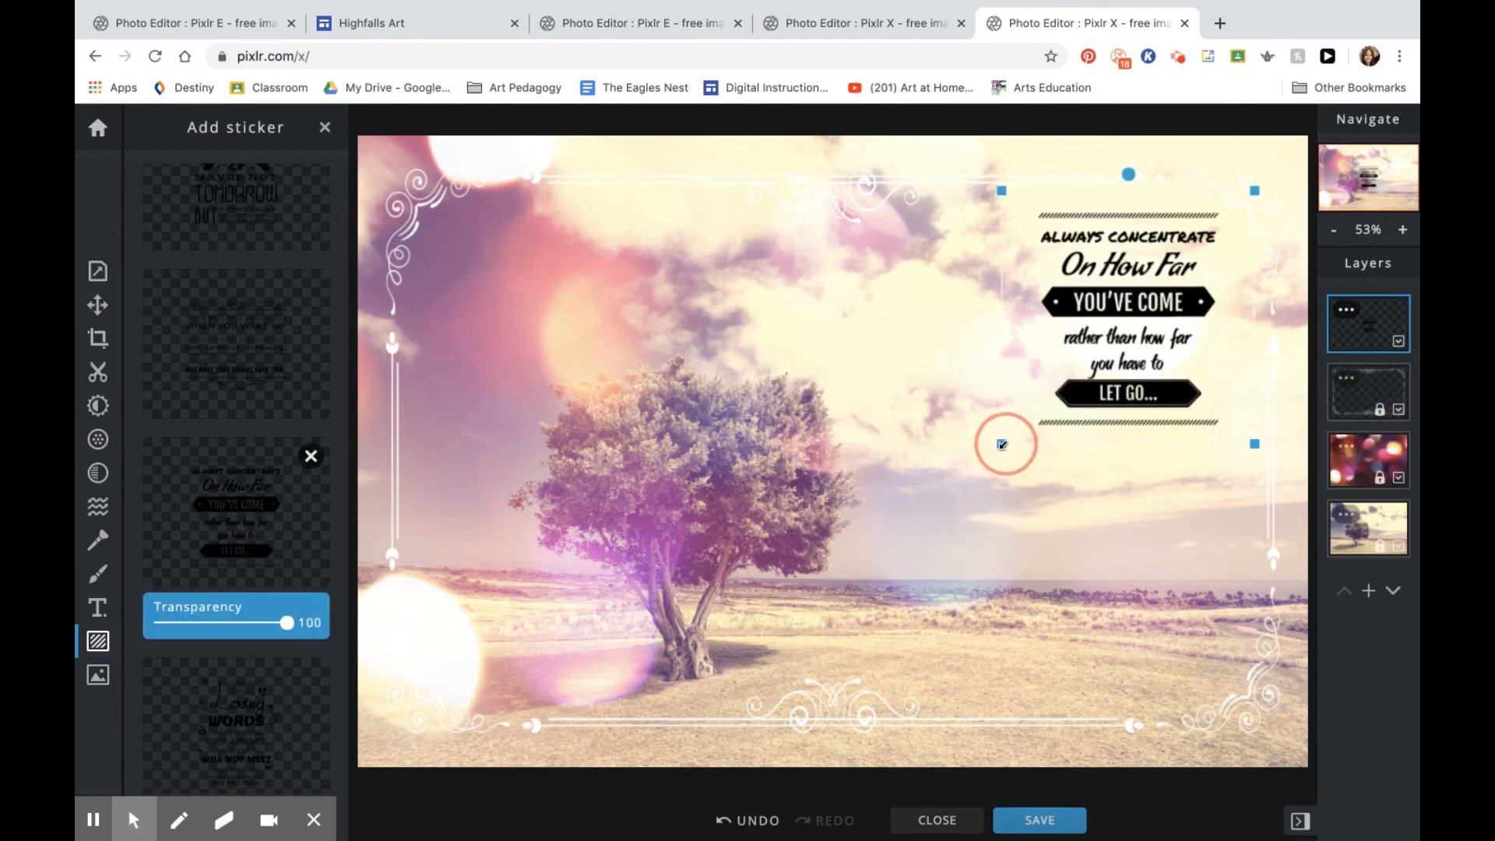
Enlarge the "Always concentrate on how far you've come" quote sticker to fill the sky beside the tree, inside the border, and deselect it
left_click_drag(1002, 444, 853, 559)
mouse_move(1009, 491)
left_mouse_down()
mouse_move(996, 508)
mouse_move(1015, 487)
left_mouse_up()
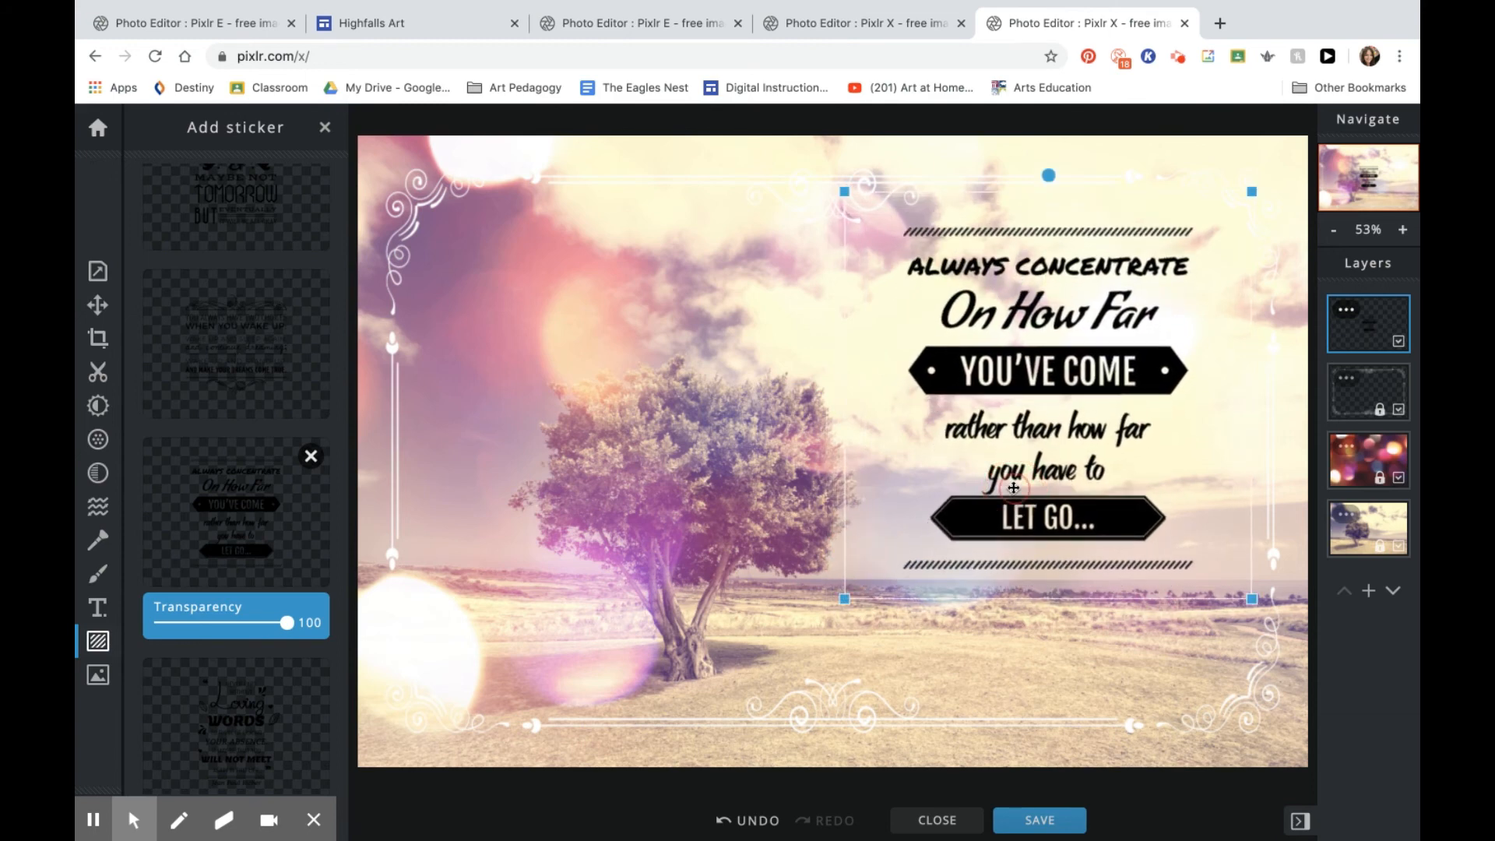
left_click(986, 646)
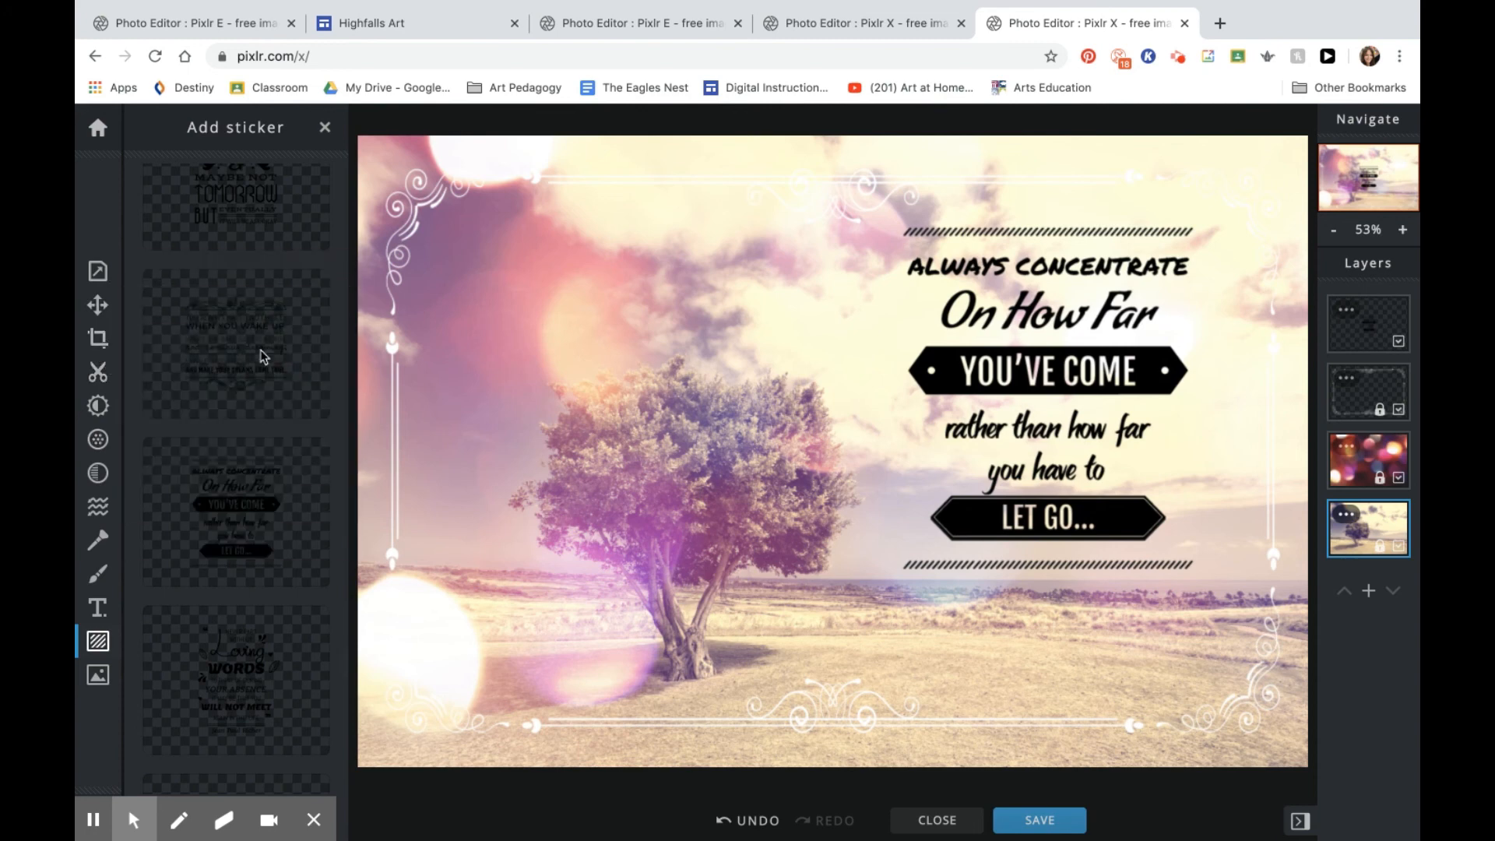
Replace the curled-corner border with a geometric white double-line border that has round corner ornaments
left_click(98, 643)
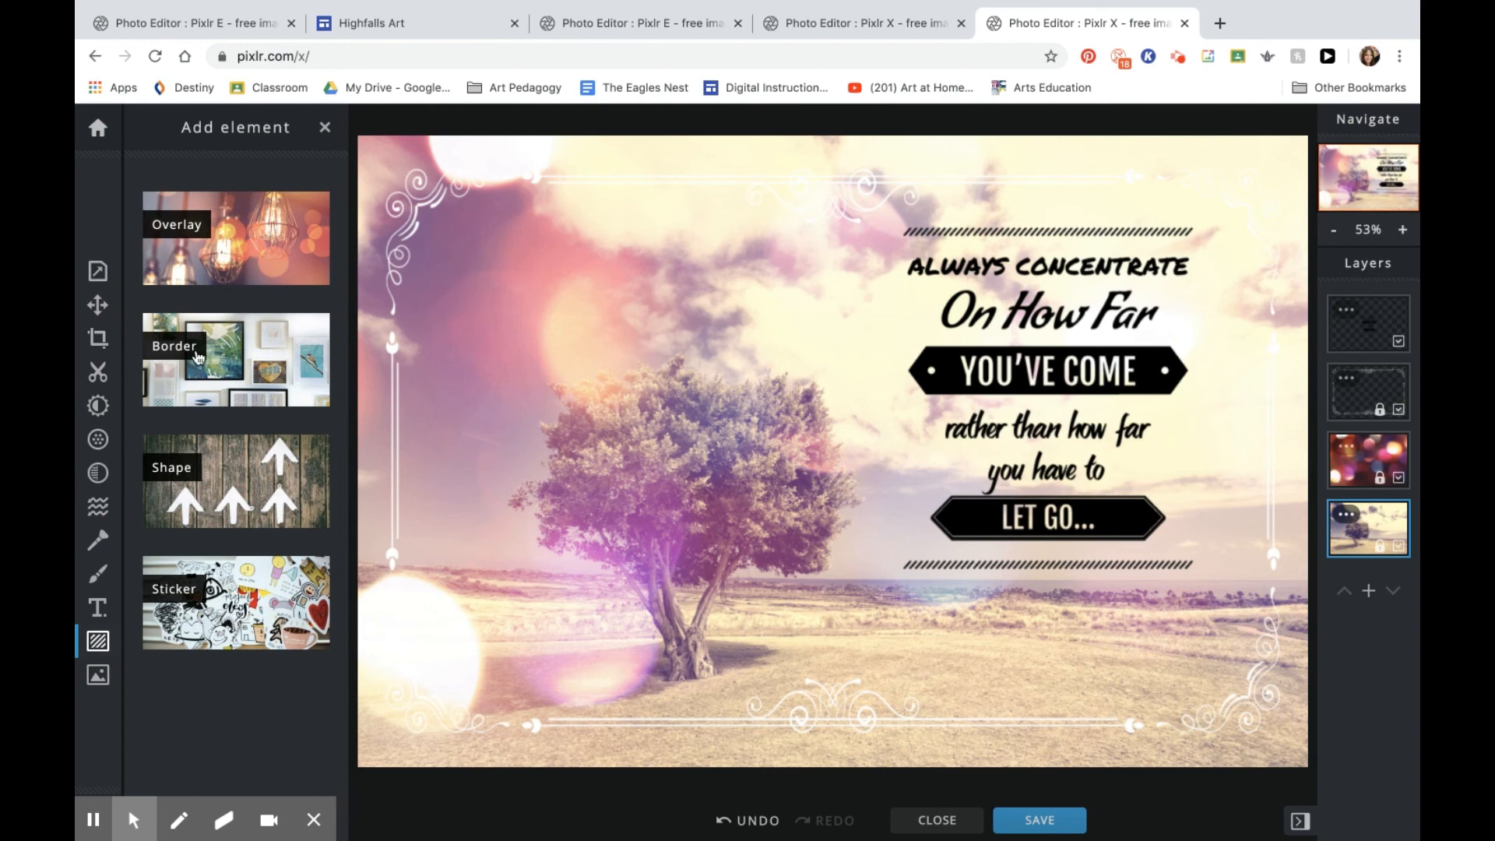
left_click(198, 357)
scroll(287, 428, "down", 2)
scroll(287, 427, "down", 10)
left_click(294, 687)
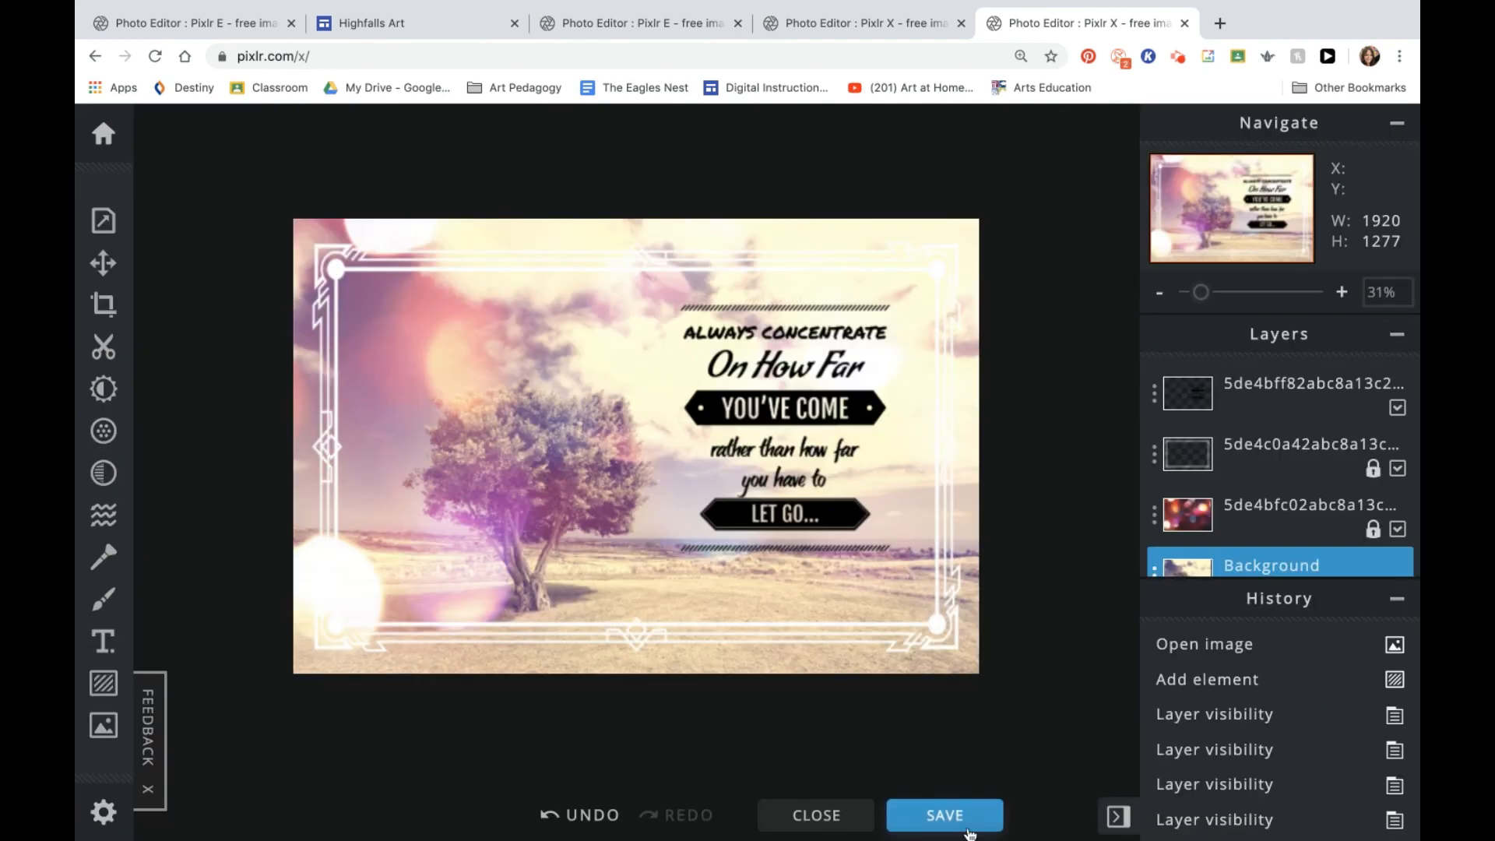
Download the finished image as a medium-quality (70%) JPG named PixlrQuote and close the save dialog
mouse_move(947, 771)
left_mouse_down()
mouse_move(871, 813)
mouse_move(876, 839)
mouse_move(985, 779)
mouse_move(934, 771)
left_mouse_up()
left_click(933, 824)
double_click(833, 312)
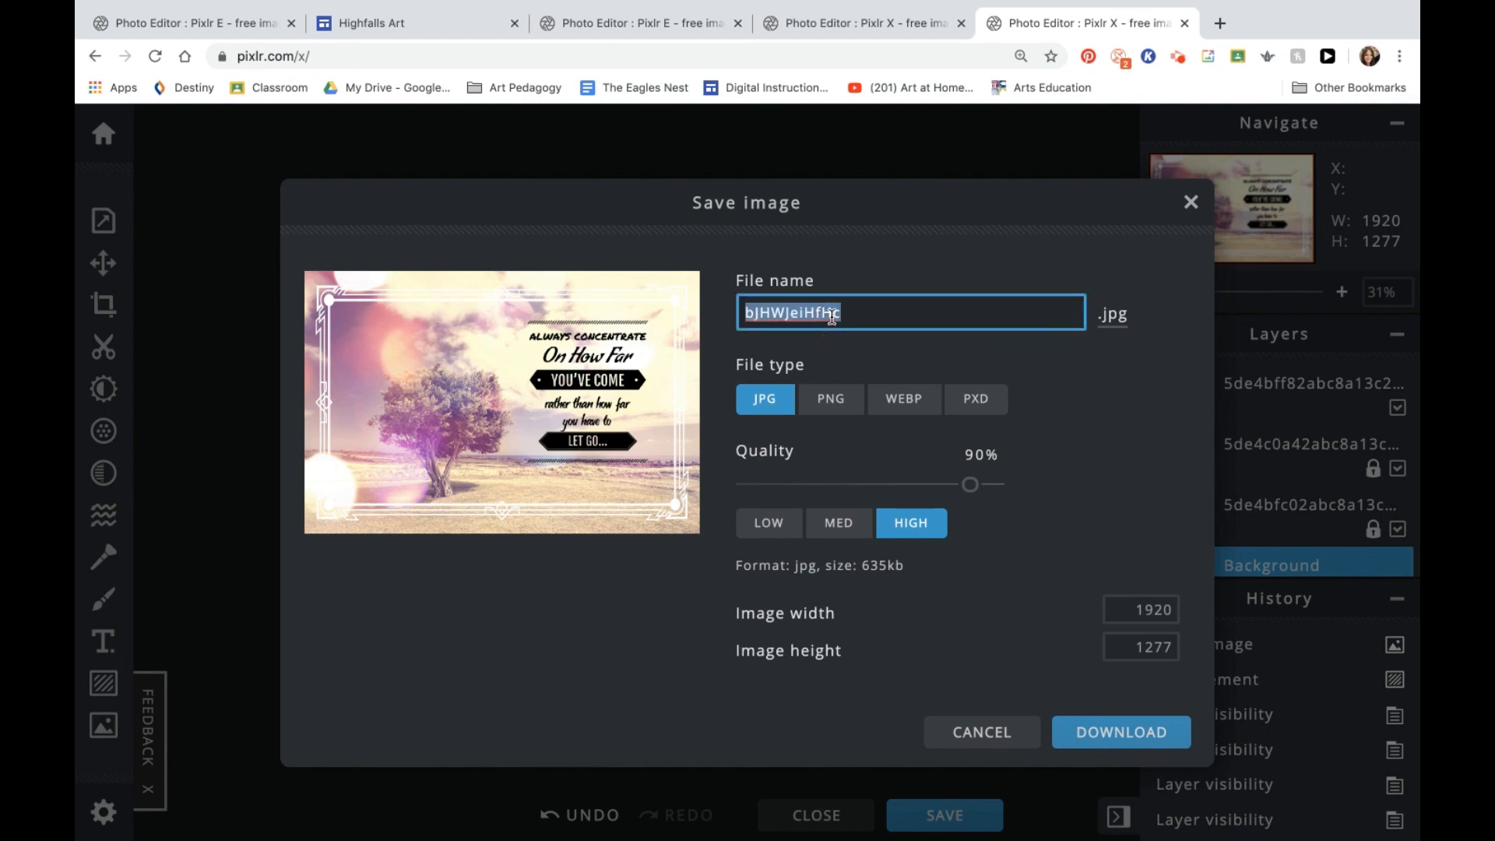
type("Ph")
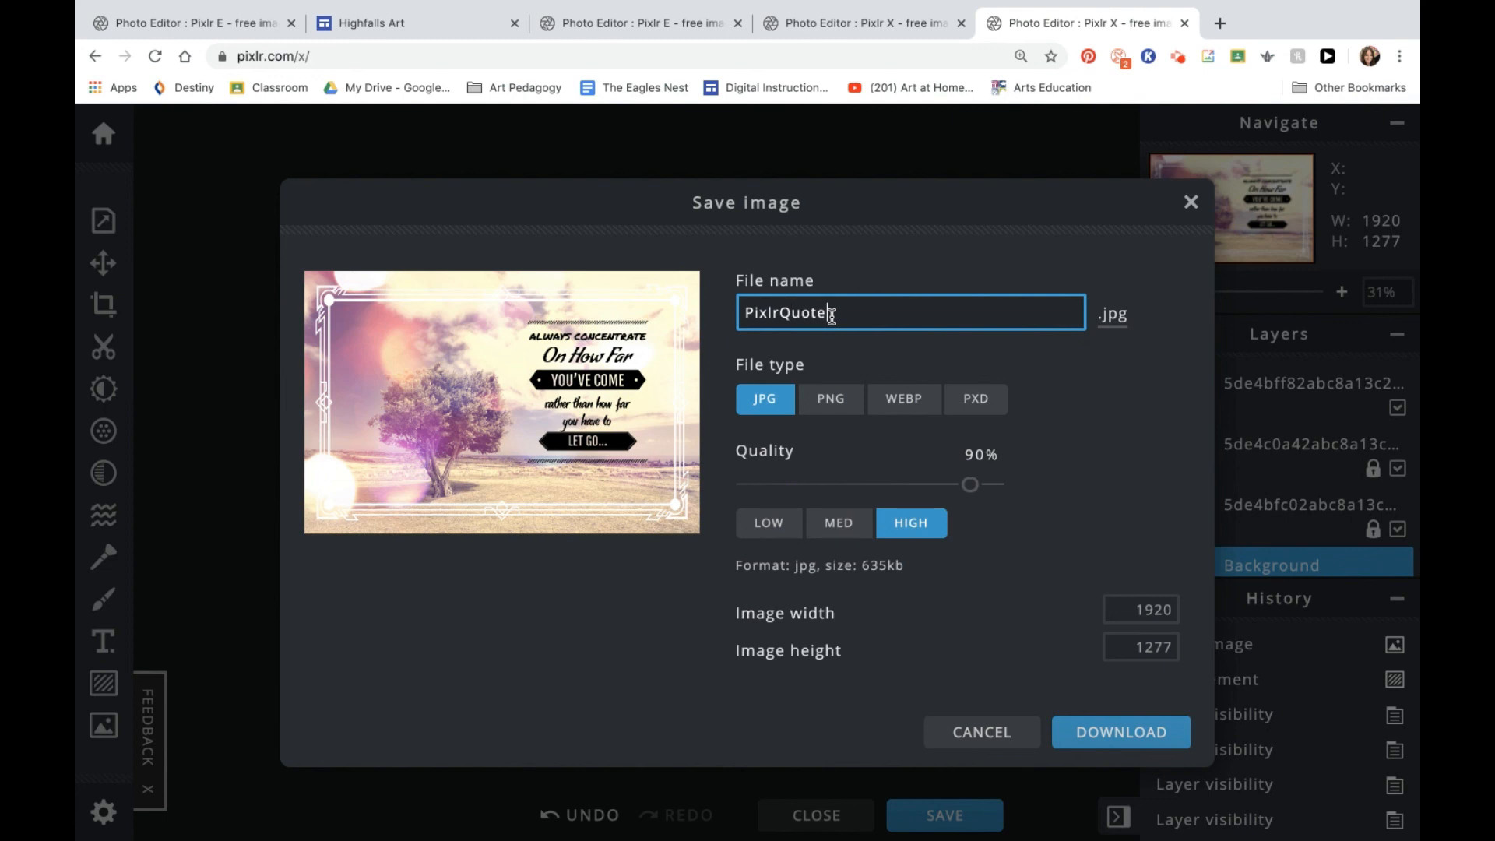
left_click(847, 527)
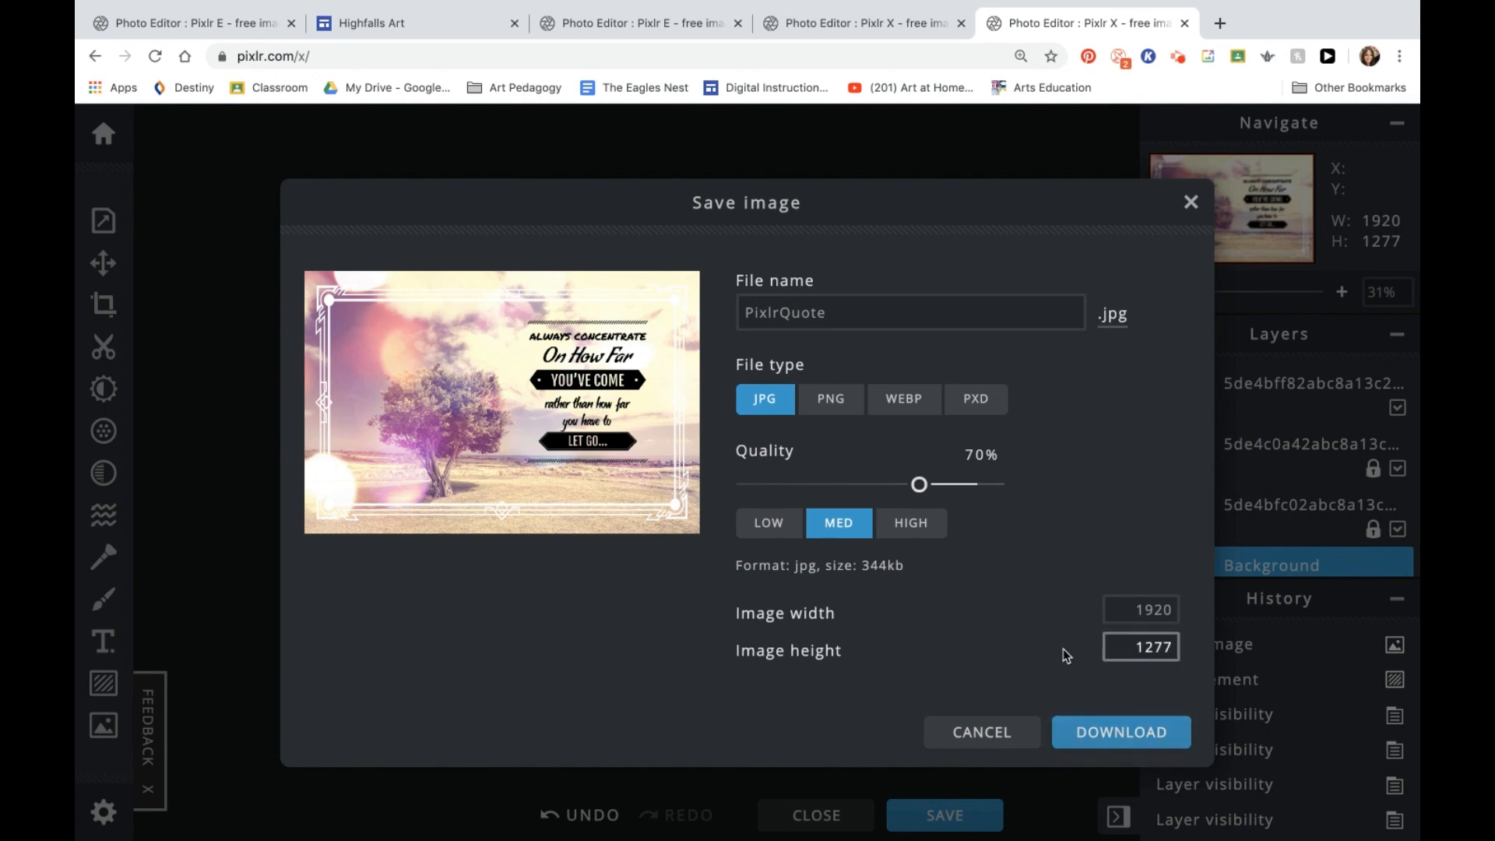
left_click(1092, 732)
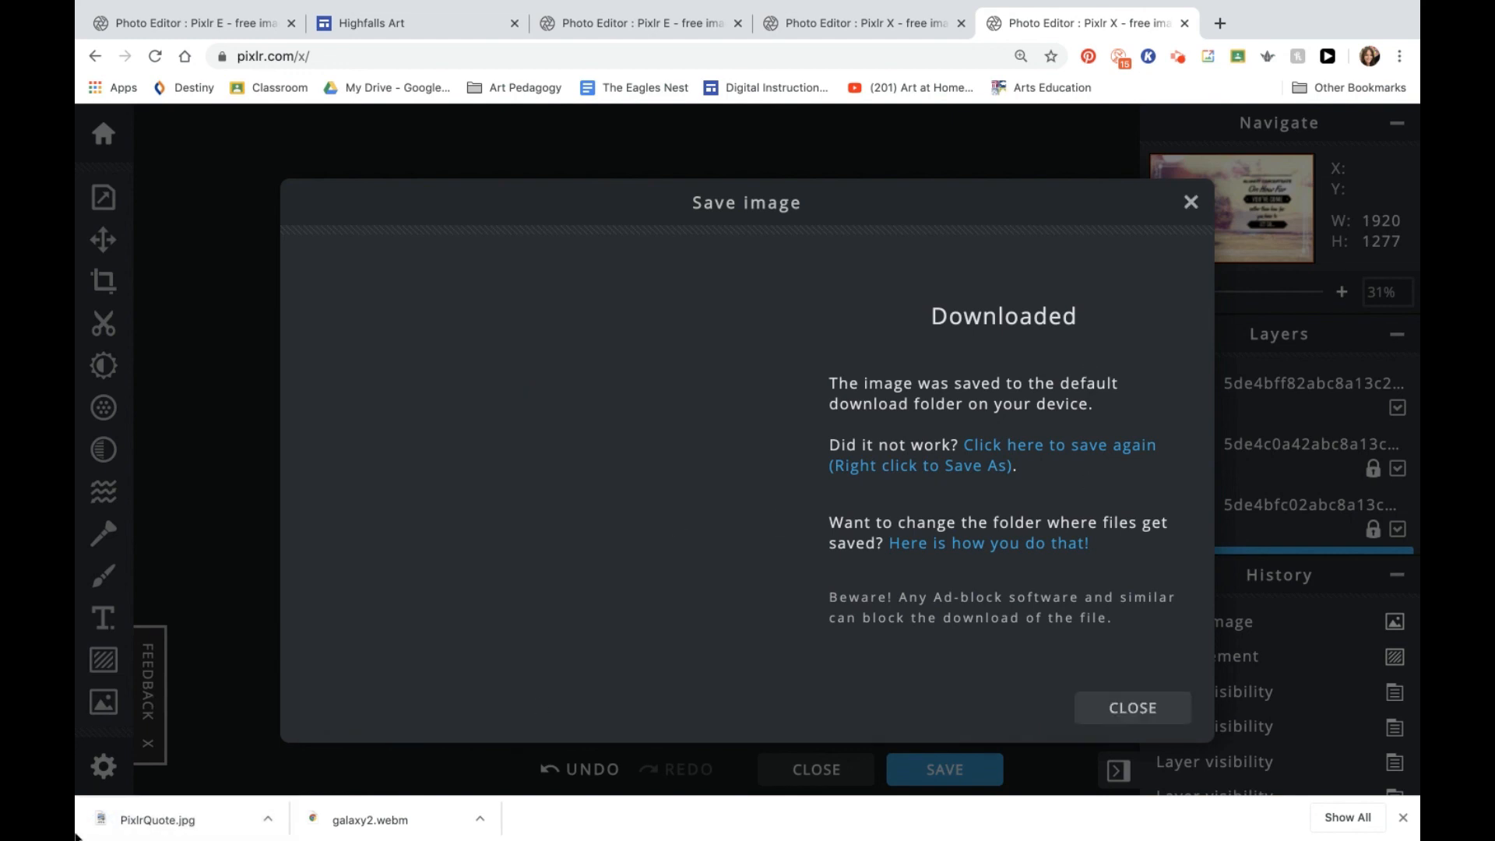
left_click(1189, 203)
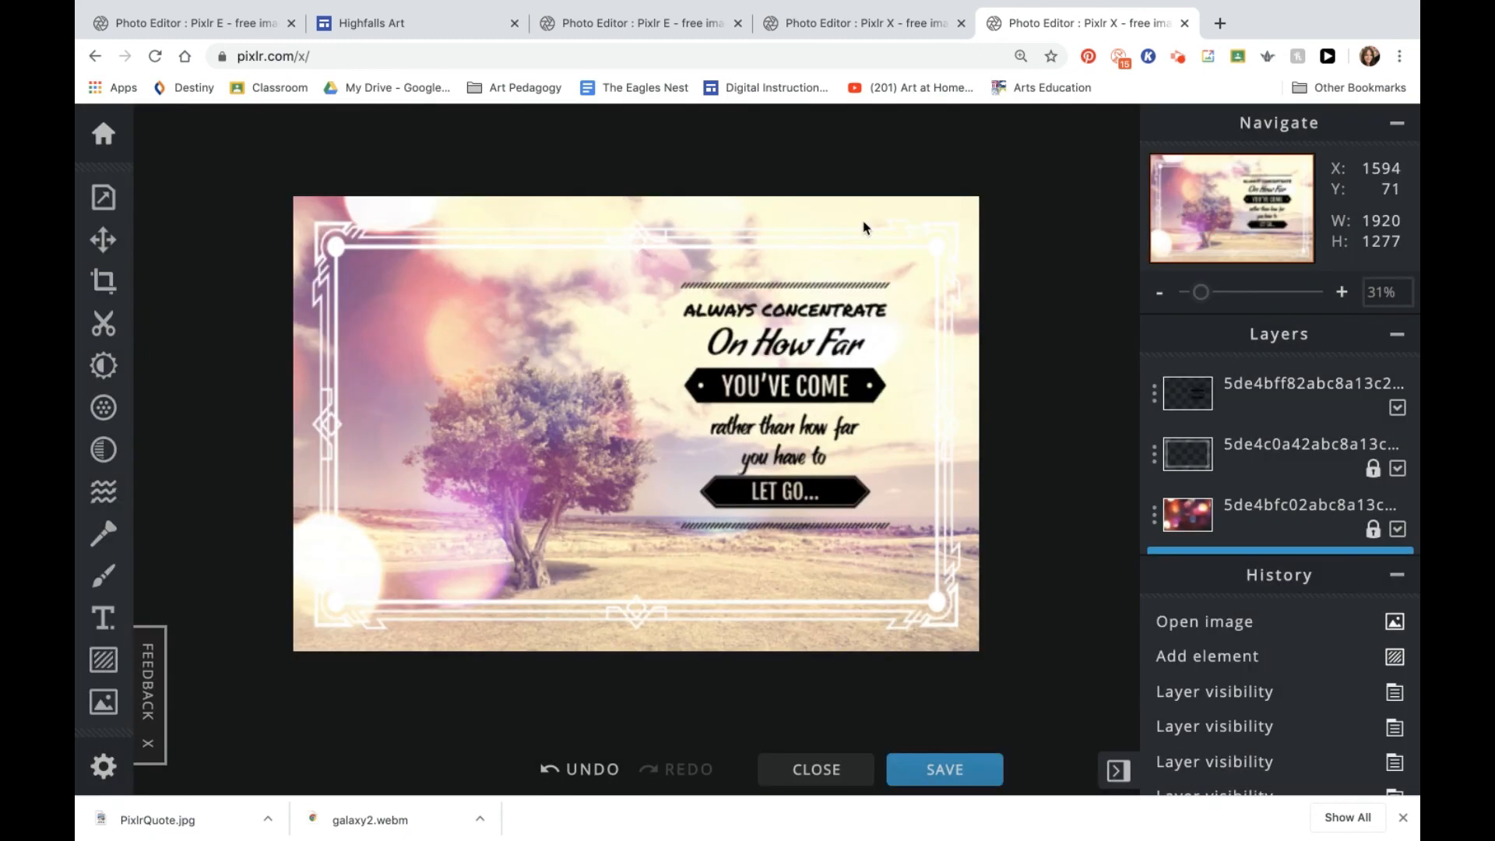